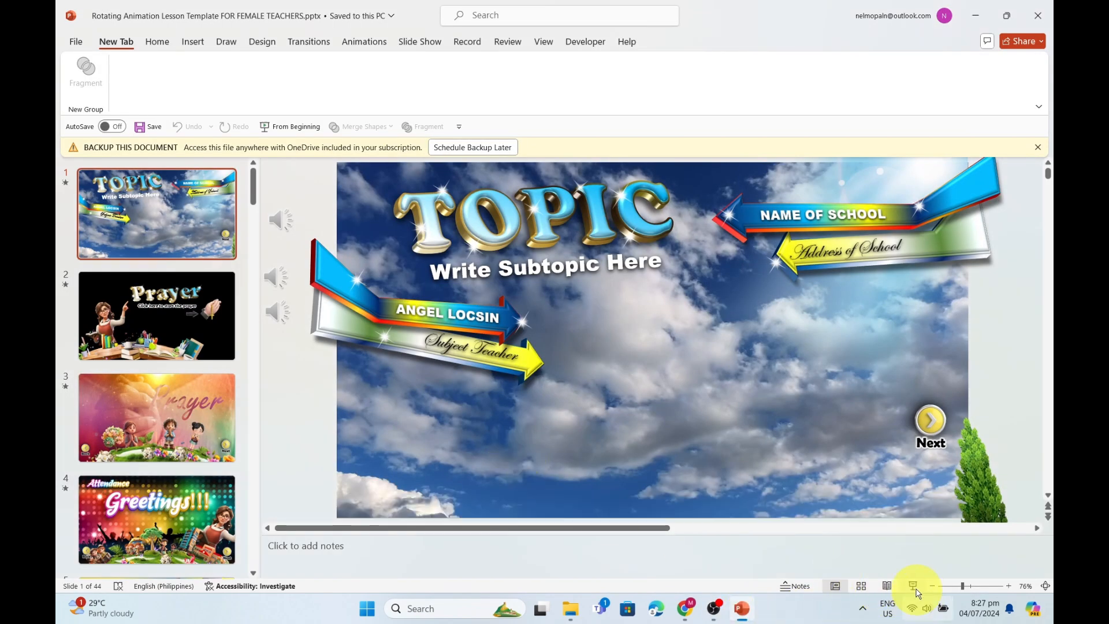
{"action": "scroll", "coordinate": [264, 220], "scroll_direction": "down", "scroll_amount": 1}
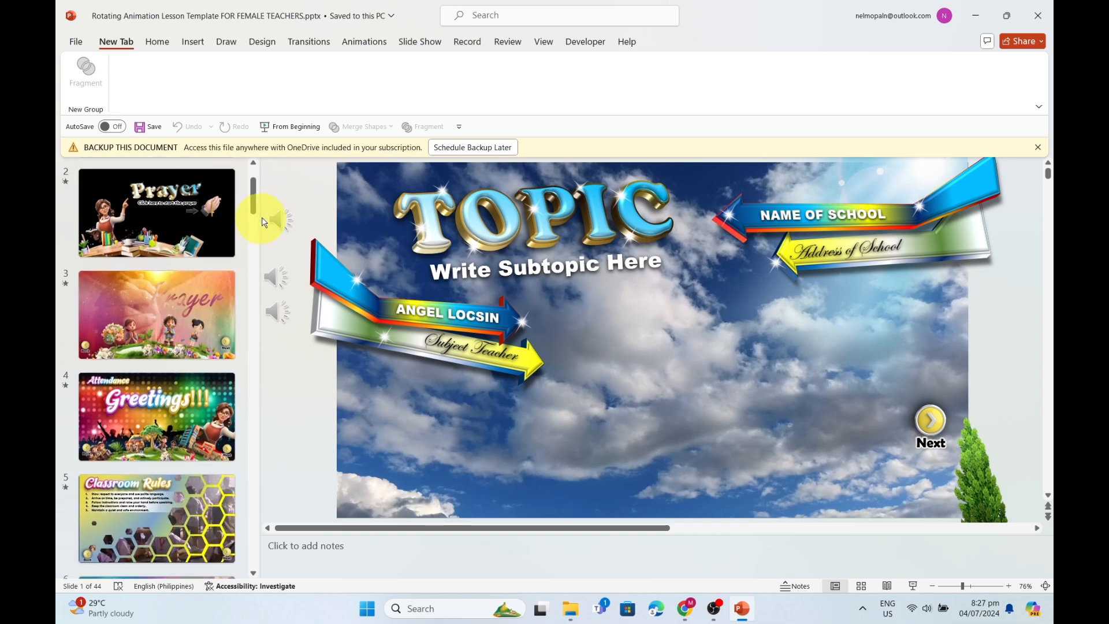
{"action": "mouse_move", "coordinate": [252, 214]}
{"action": "left_mouse_down"}
{"action": "mouse_move", "coordinate": [253, 565]}
{"action": "mouse_move", "coordinate": [200, 258]}
{"action": "left_mouse_up"}
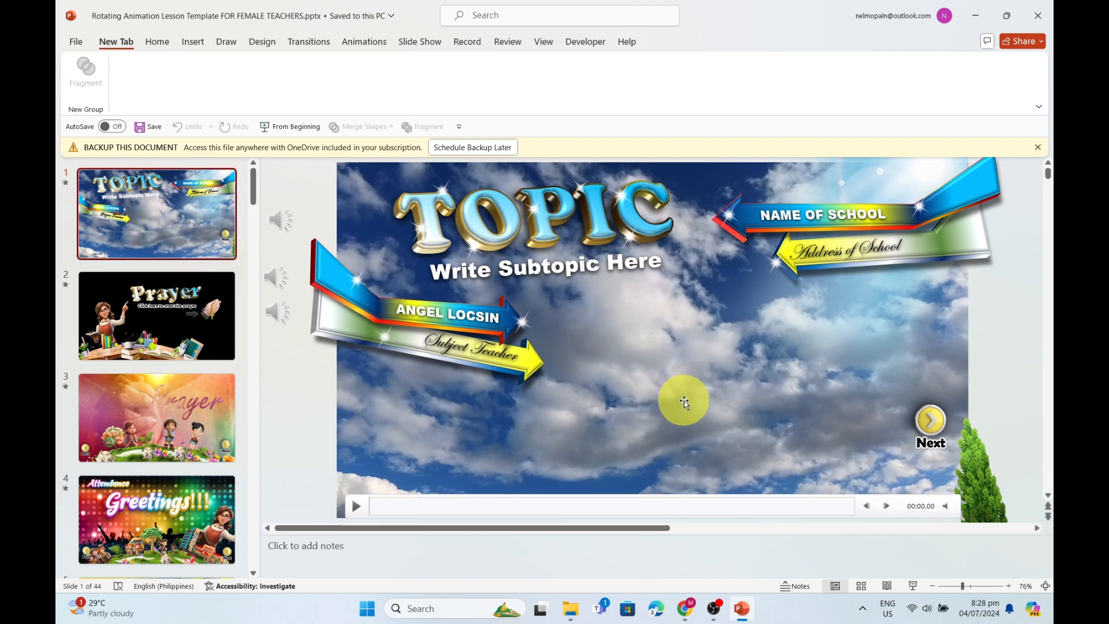
Preview the template as a slideshow, then return to the title slide zoomed out.
{"action": "left_click", "coordinate": [914, 586]}
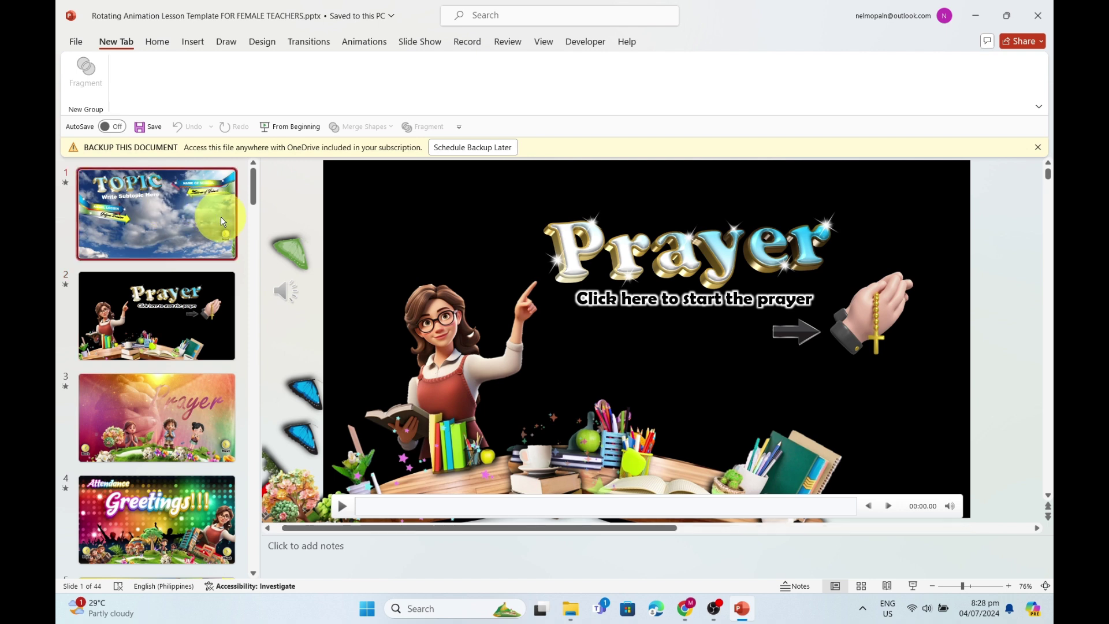
{"action": "left_click", "coordinate": [222, 216]}
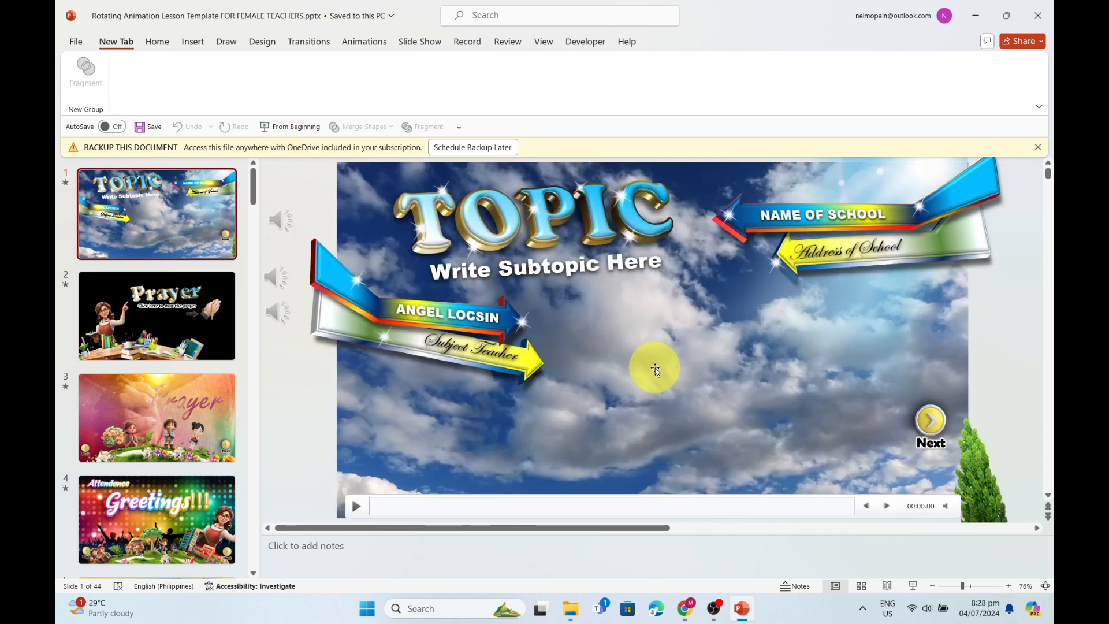
{"action": "scroll", "coordinate": [746, 446], "scroll_direction": "up", "scroll_amount": 1}
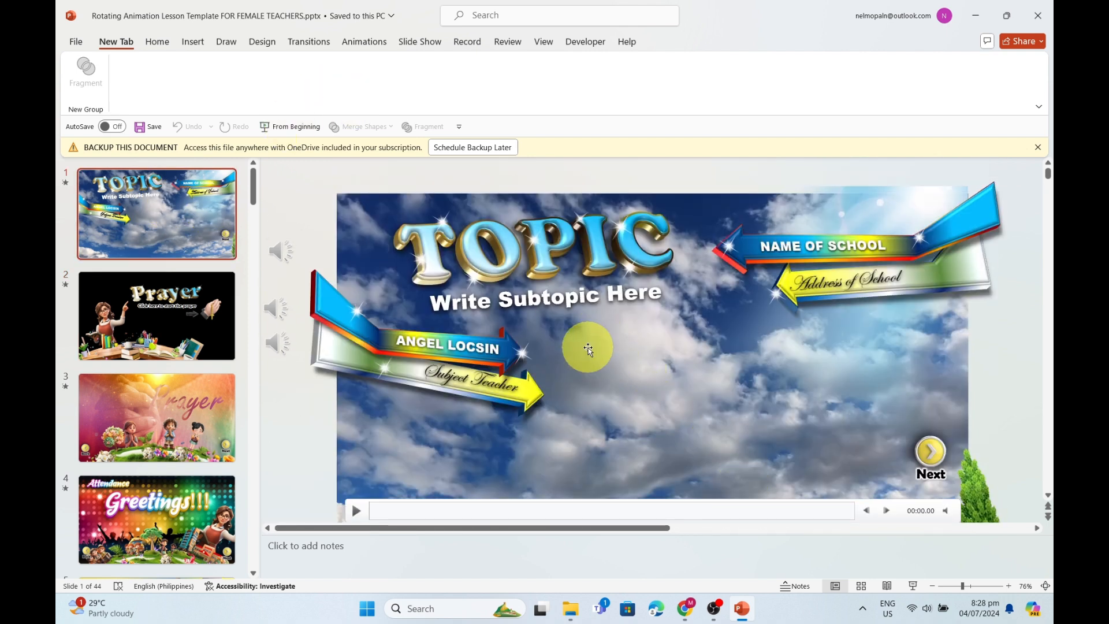
{"action": "scroll", "coordinate": [538, 280], "scroll_direction": "up", "scroll_amount": 4, "text": "ctrl"}
{"action": "scroll", "coordinate": [537, 280], "scroll_direction": "up", "scroll_amount": 3, "text": "ctrl"}
{"action": "scroll", "coordinate": [538, 279], "scroll_direction": "up", "scroll_amount": 1}
{"action": "scroll", "coordinate": [537, 280], "scroll_direction": "up", "scroll_amount": 1}
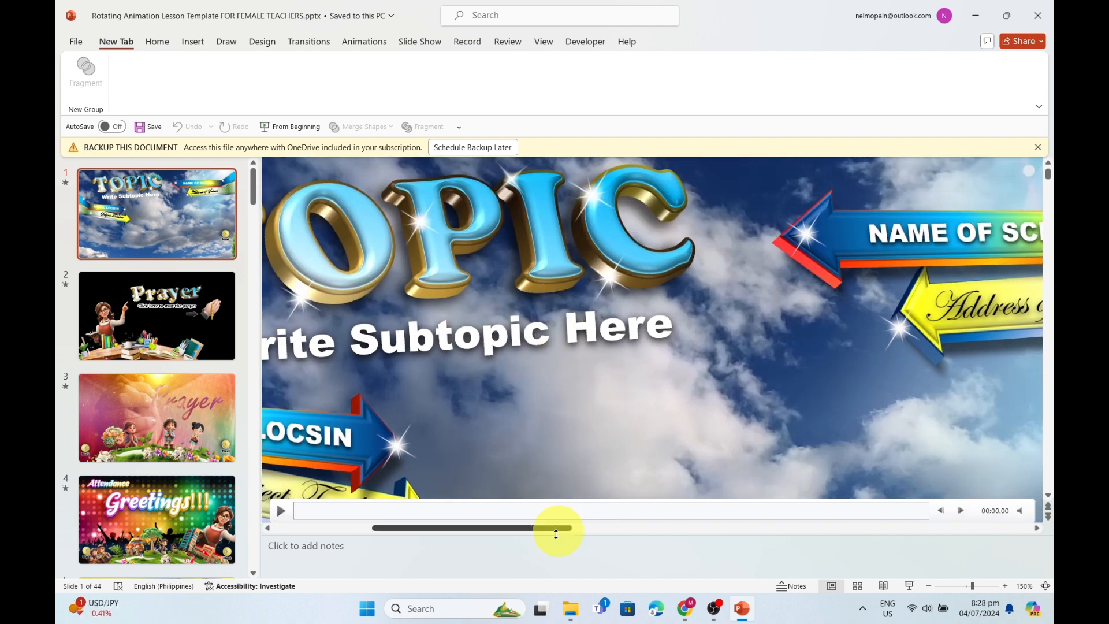
{"action": "left_click_drag", "start_coordinate": [507, 527], "coordinate": [555, 527]}
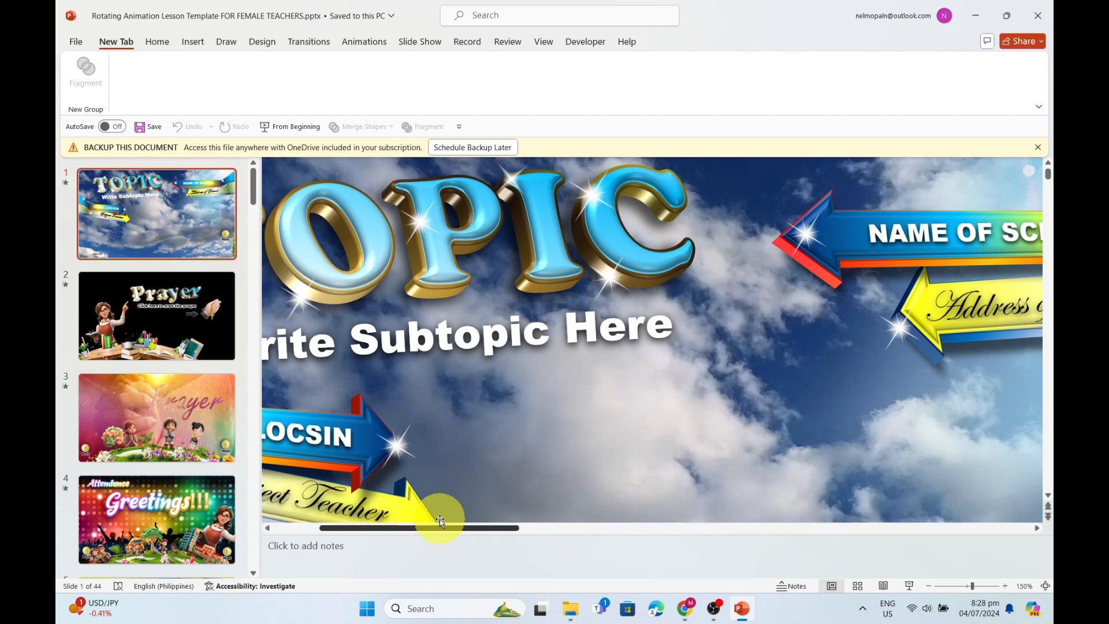
{"action": "scroll", "coordinate": [580, 338], "scroll_direction": "down", "scroll_amount": 2, "text": "ctrl"}
{"action": "scroll", "coordinate": [577, 338], "scroll_direction": "down", "scroll_amount": 2, "text": "ctrl"}
{"action": "scroll", "coordinate": [576, 339], "scroll_direction": "down", "scroll_amount": 2, "text": "ctrl"}
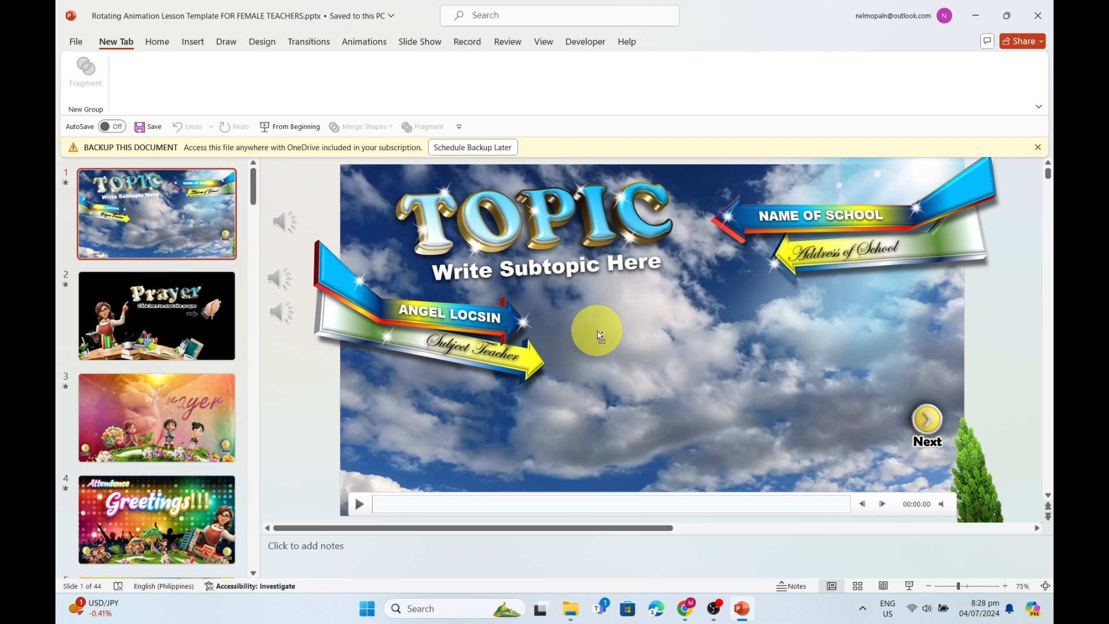
{"action": "left_click", "coordinate": [951, 590]}
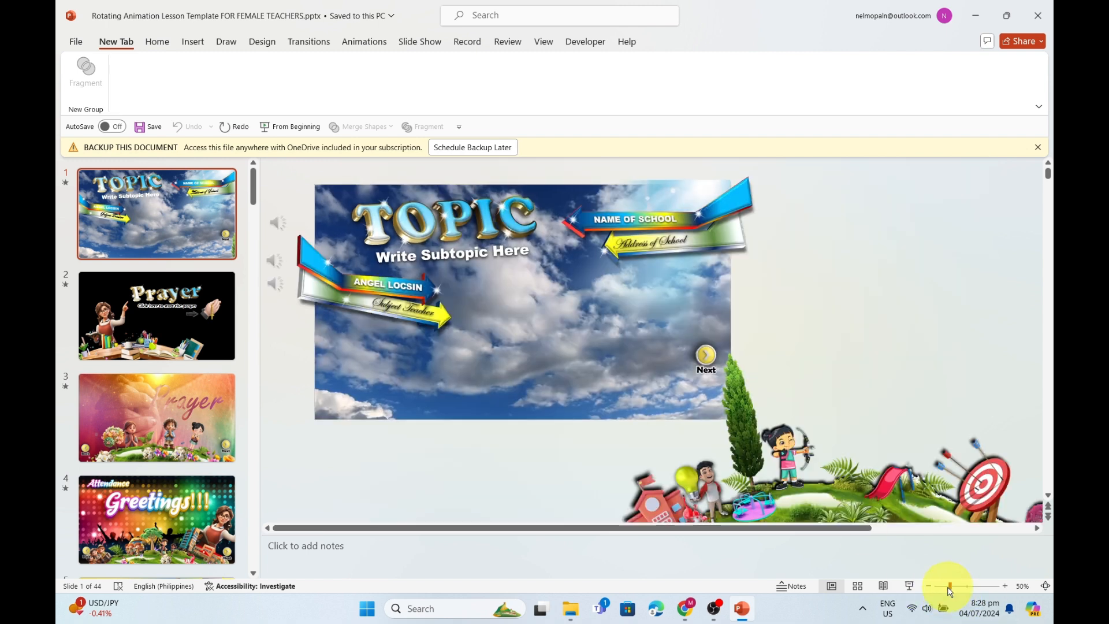
{"action": "left_click_drag", "start_coordinate": [950, 590], "coordinate": [937, 602]}
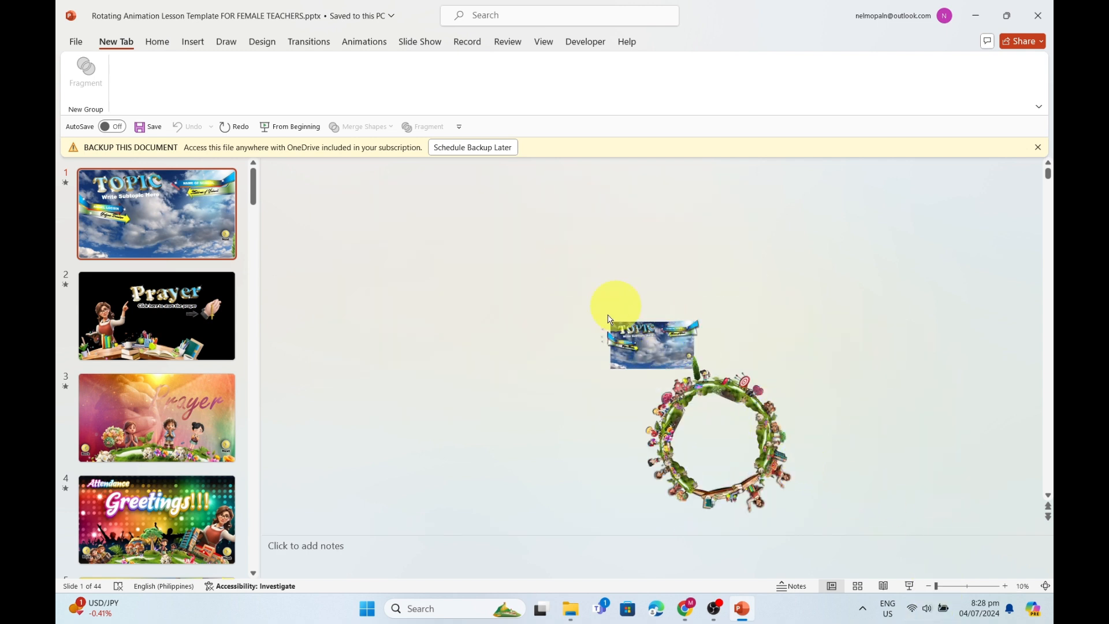
Change the title to Verbs and the subtitle to Kinds and Definitions.
{"action": "left_click", "coordinate": [663, 342]}
{"action": "scroll", "coordinate": [660, 351], "scroll_direction": "up", "scroll_amount": 2, "text": "ctrl"}
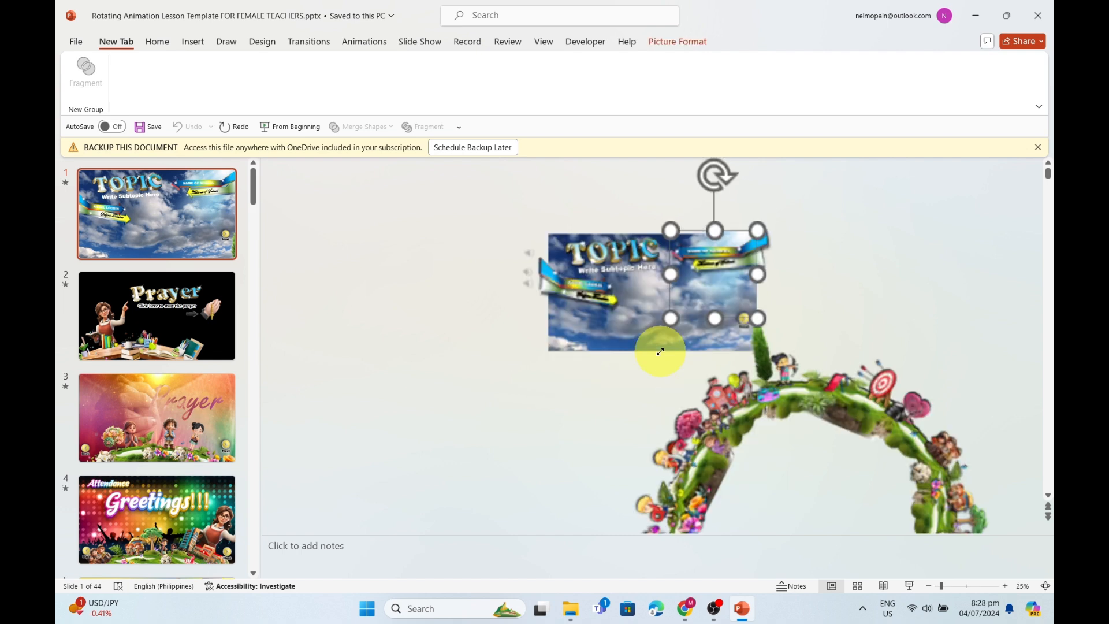
{"action": "scroll", "coordinate": [660, 351], "scroll_direction": "up", "scroll_amount": 2, "text": "ctrl"}
{"action": "scroll", "coordinate": [656, 347], "scroll_direction": "up", "scroll_amount": 2, "text": "ctrl"}
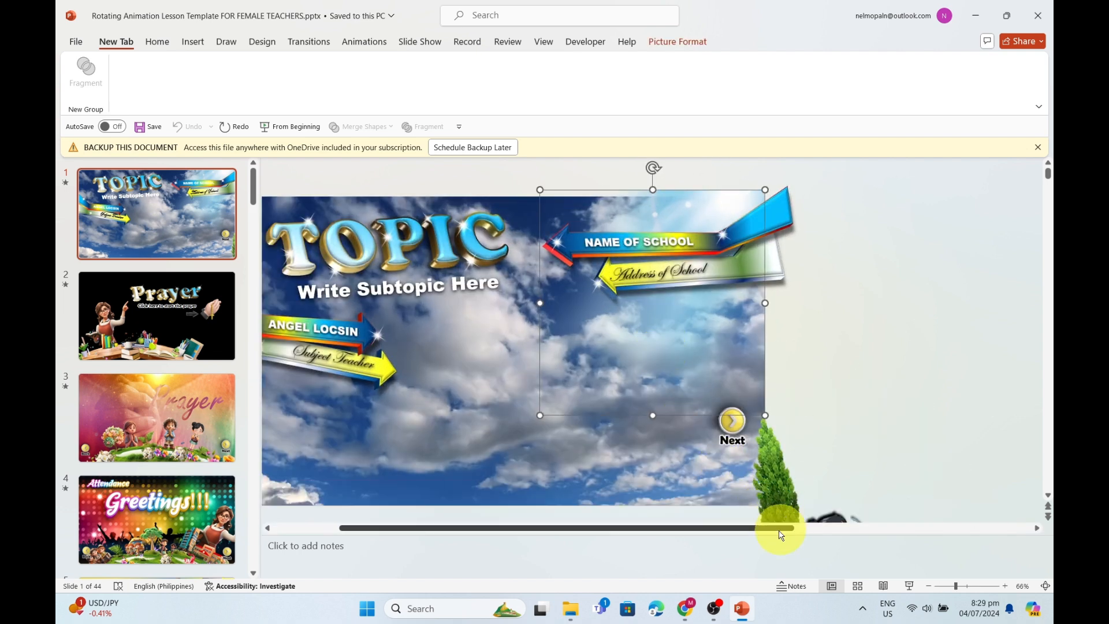
{"action": "left_click_drag", "start_coordinate": [774, 533], "coordinate": [711, 527]}
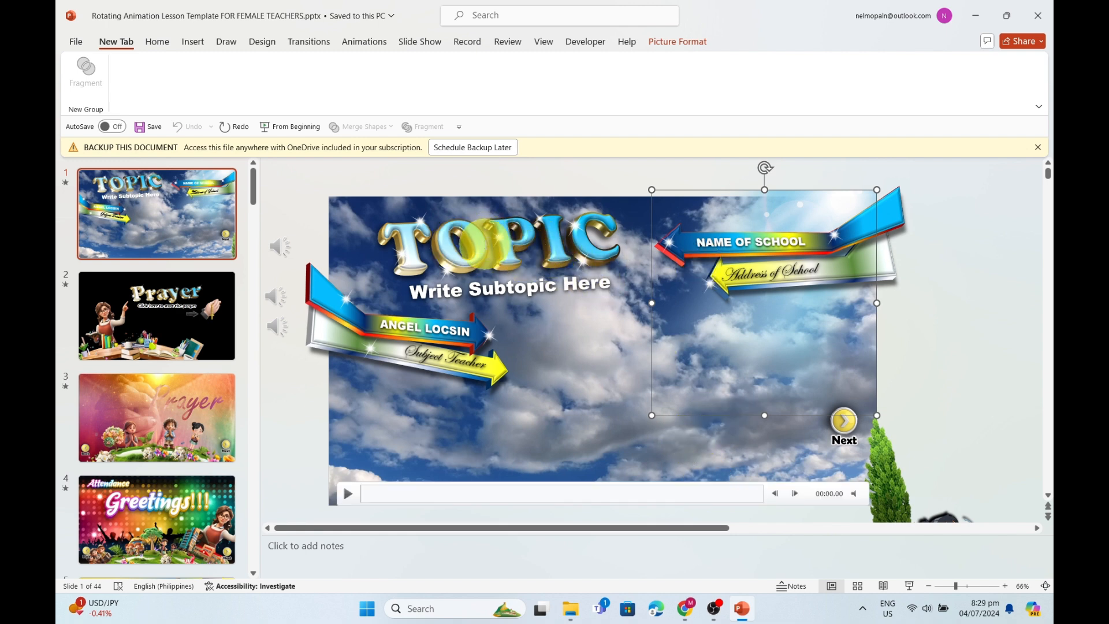
{"action": "left_click", "coordinate": [479, 266]}
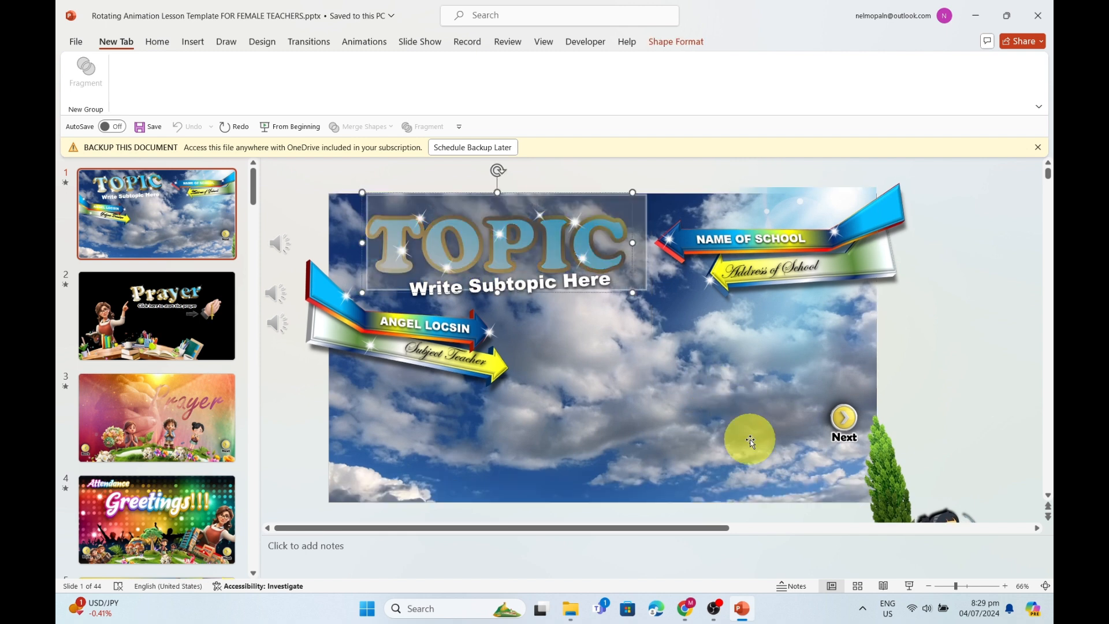
{"action": "type", "text": "Verbs"}
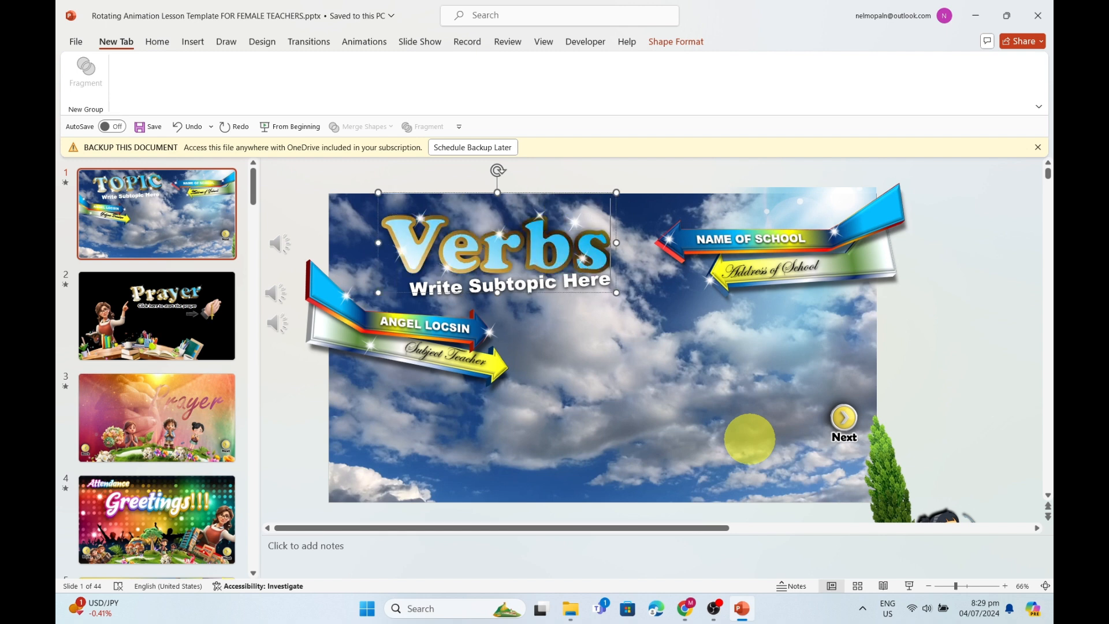
{"action": "left_click", "coordinate": [636, 348]}
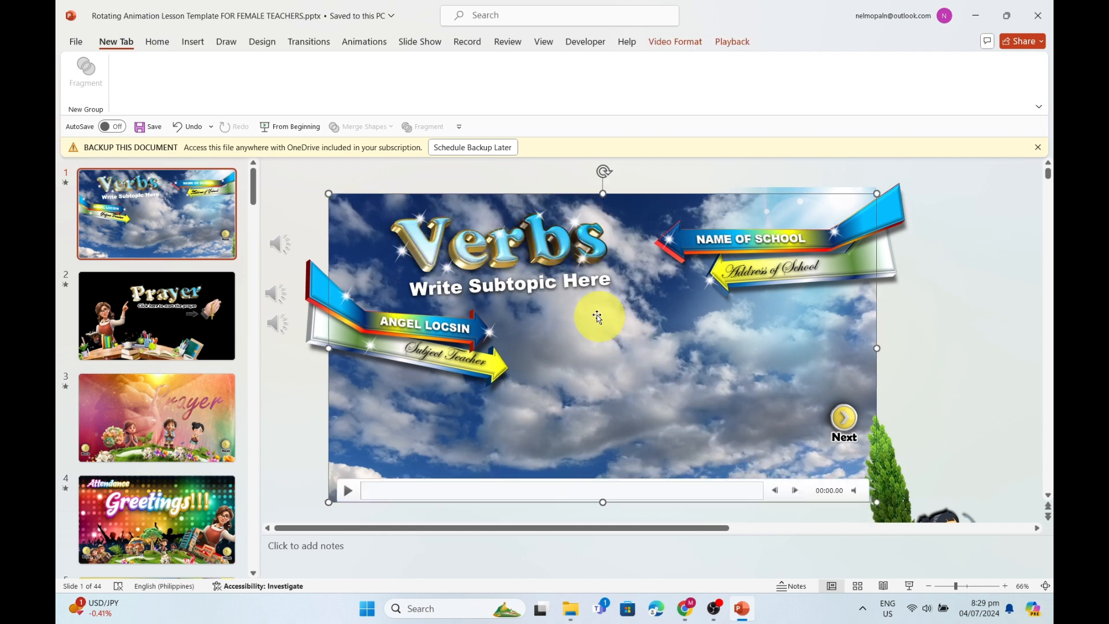
{"action": "left_click", "coordinate": [564, 286]}
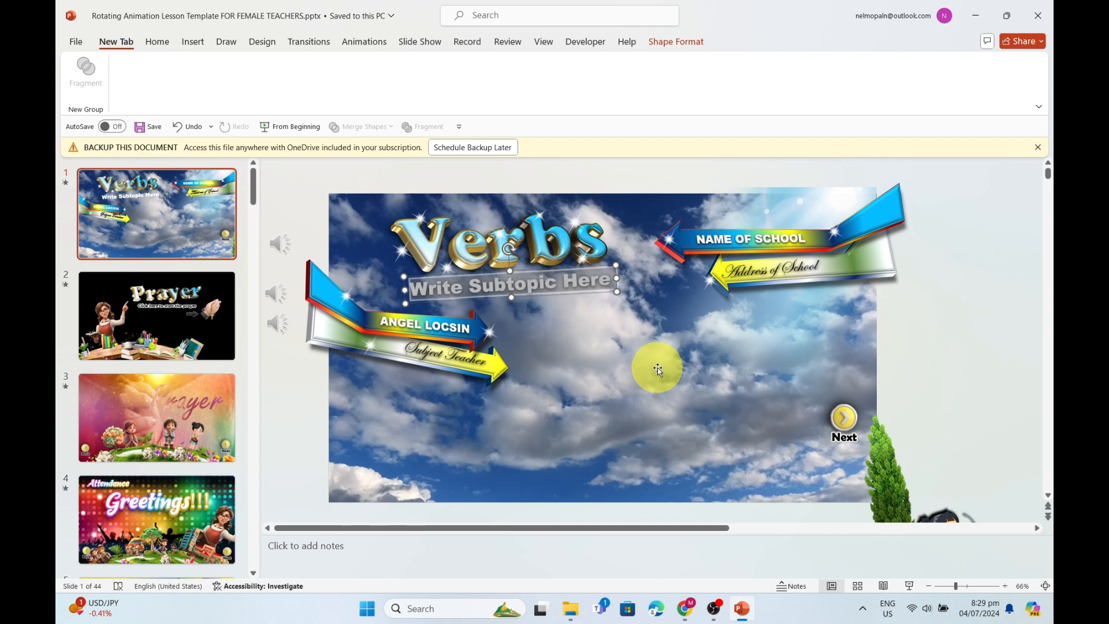
{"action": "type", "text": "Kinds"}
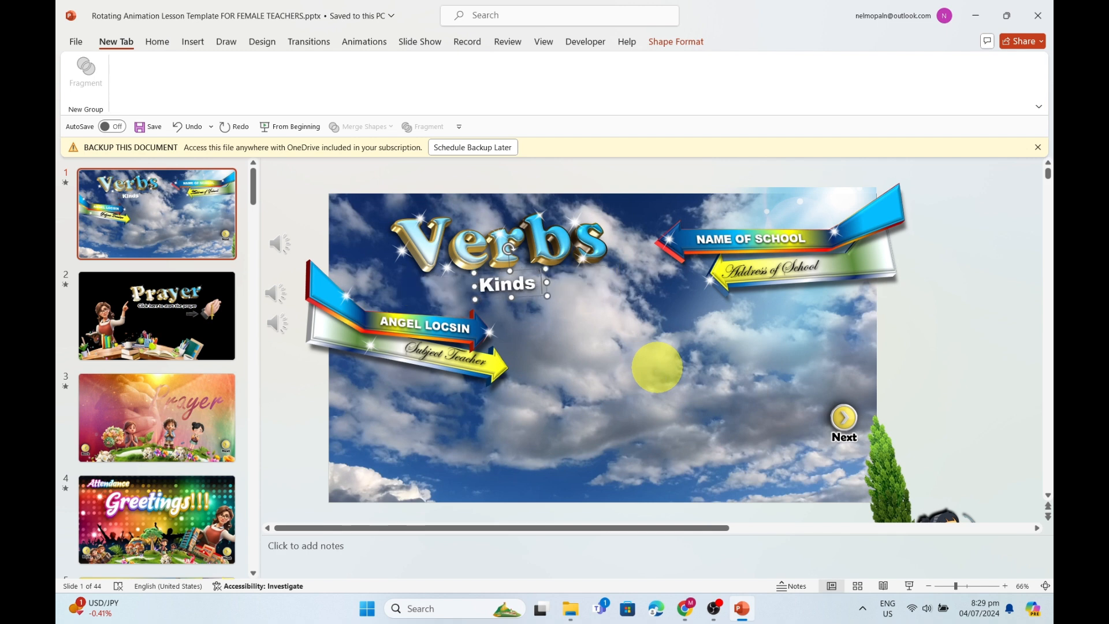
{"action": "type", "text": " and DEfinition"}
{"action": "key", "text": "BackSpace"}
{"action": "key", "text": "BackSpace"}
{"action": "key", "text": "BackSpace"}
{"action": "key", "text": "BackSpace"}
{"action": "key", "text": "BackSpace"}
{"action": "key", "text": "BackSpace"}
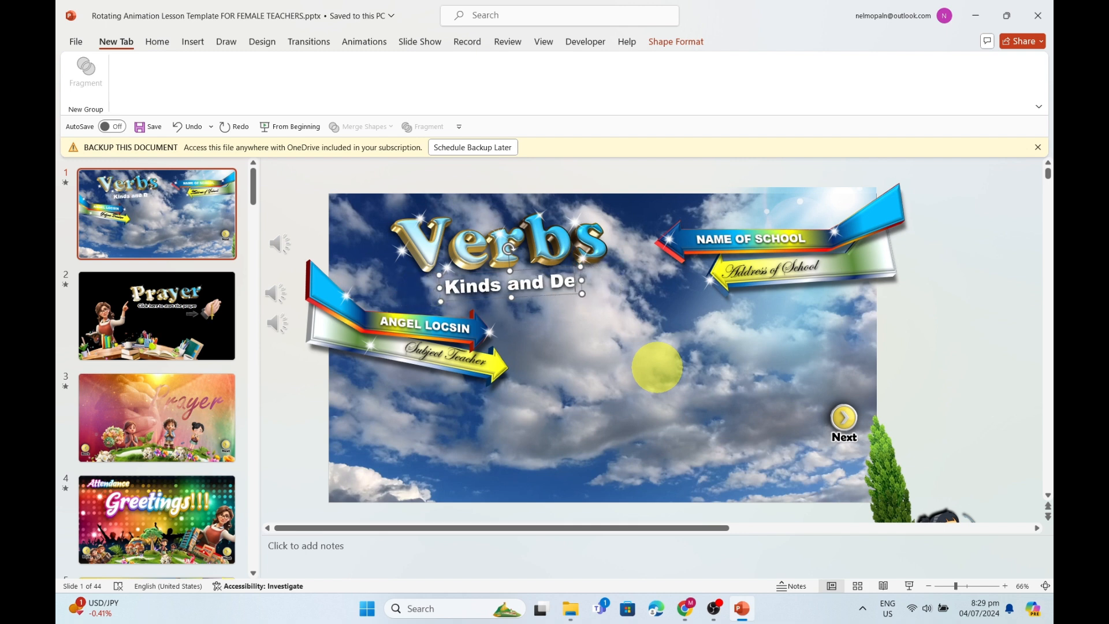
{"action": "type", "text": "finitions"}
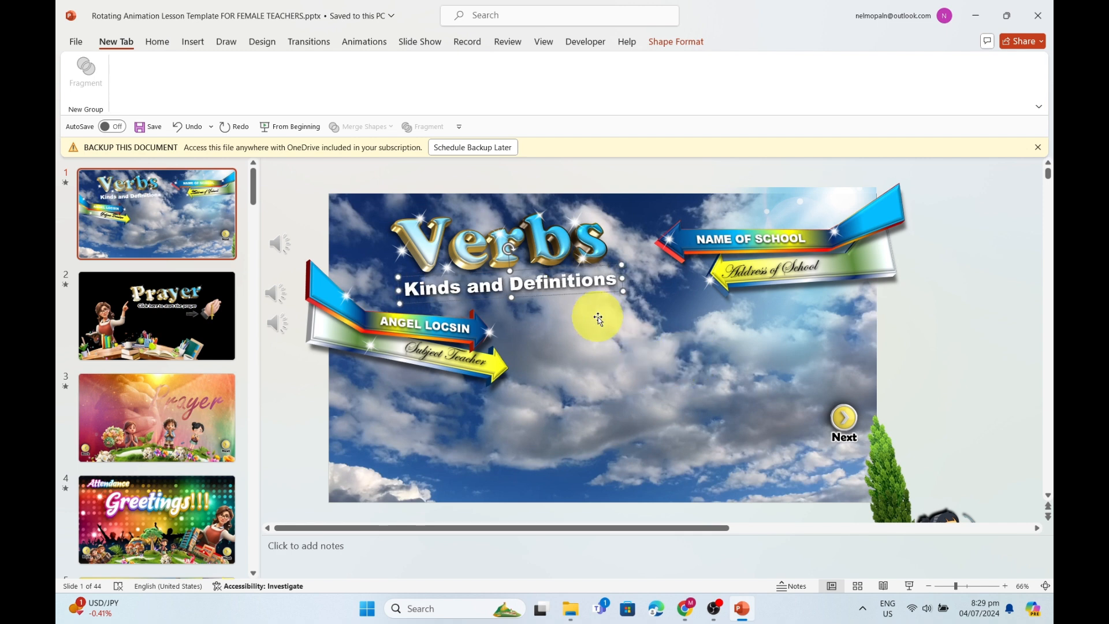
Fill in the school name and school address banners on the title slide.
{"action": "left_click", "coordinate": [594, 315]}
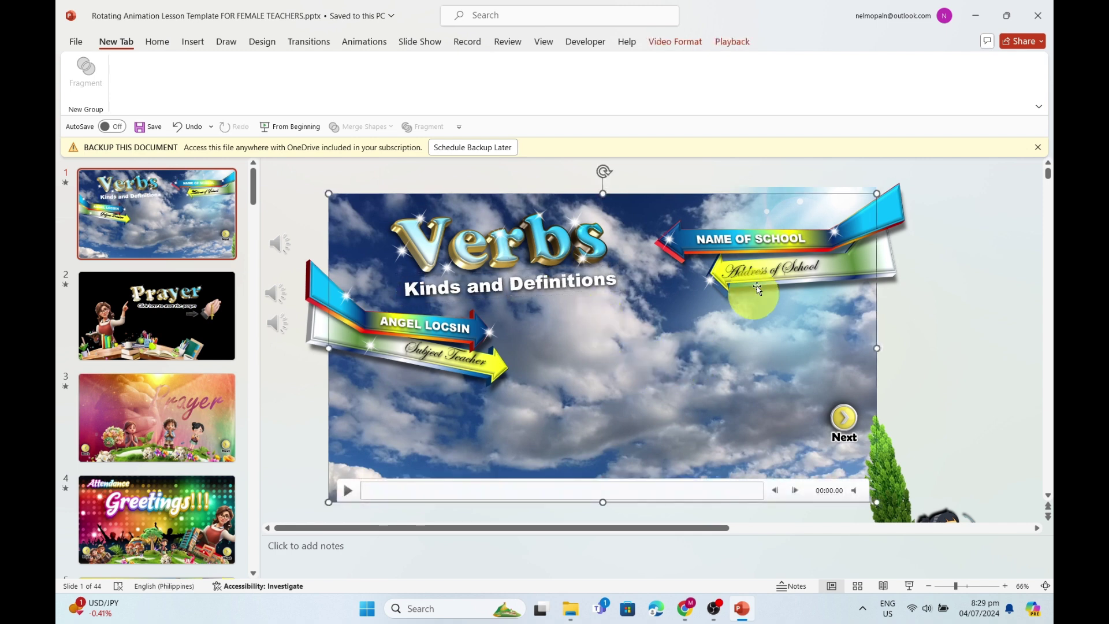
{"action": "double_click", "coordinate": [723, 239]}
{"action": "type", "text": "St. Anthony School"}
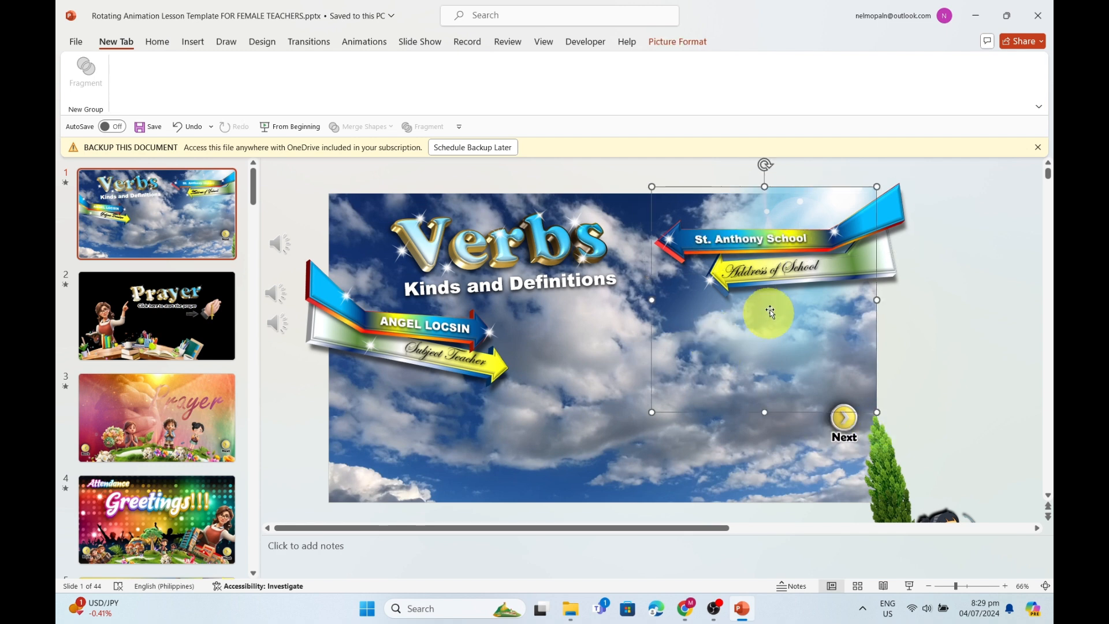
{"action": "double_click", "coordinate": [769, 279]}
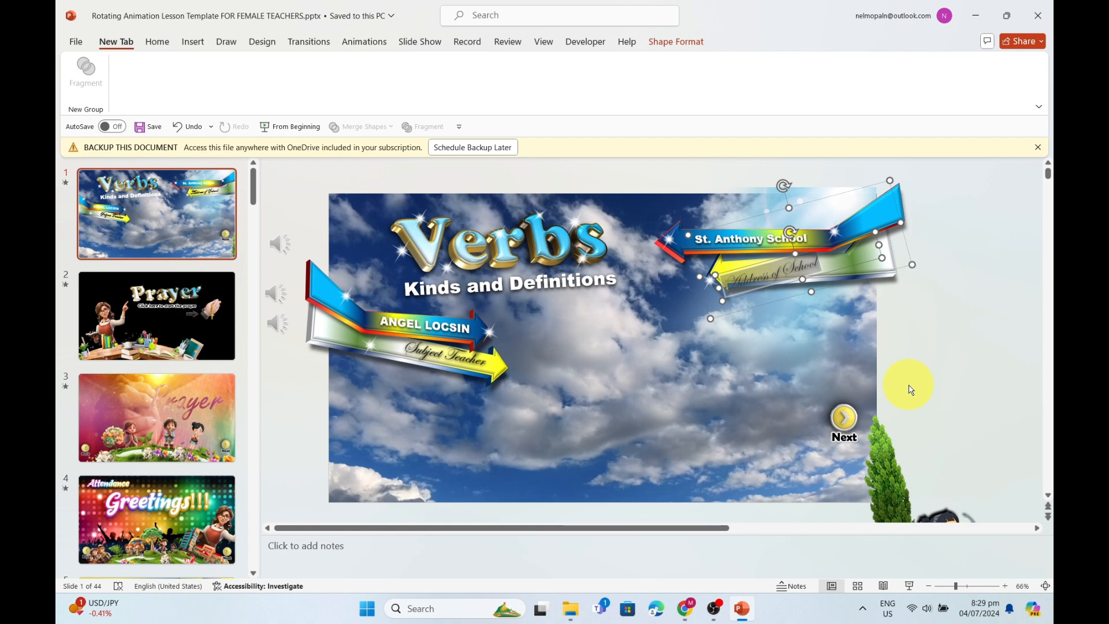
{"action": "key", "text": "ctrl+z"}
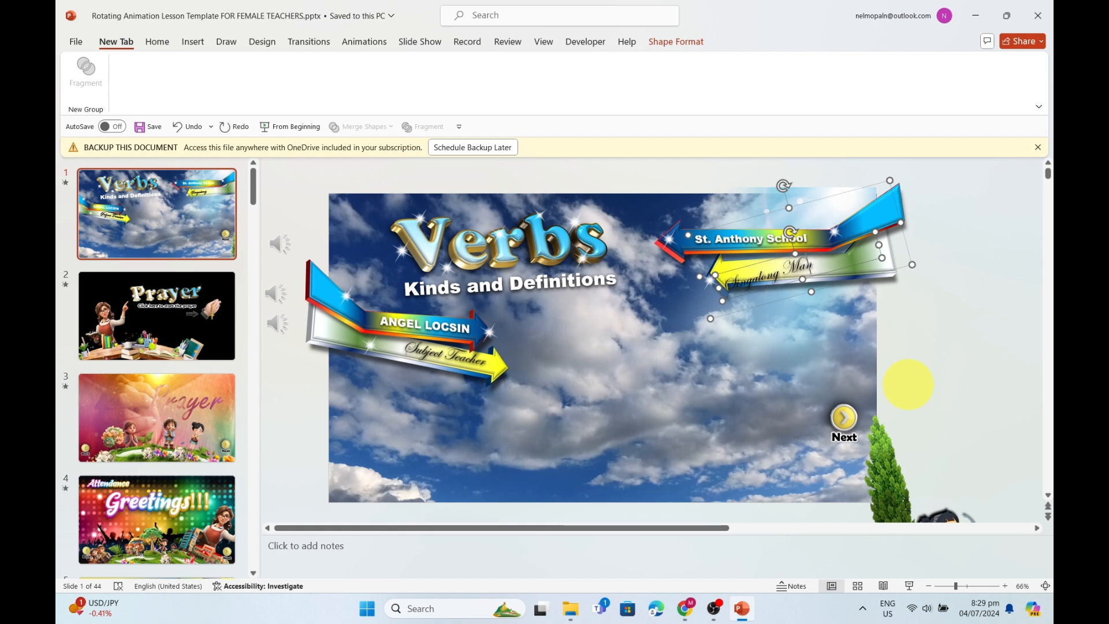
{"action": "left_click", "coordinate": [790, 368]}
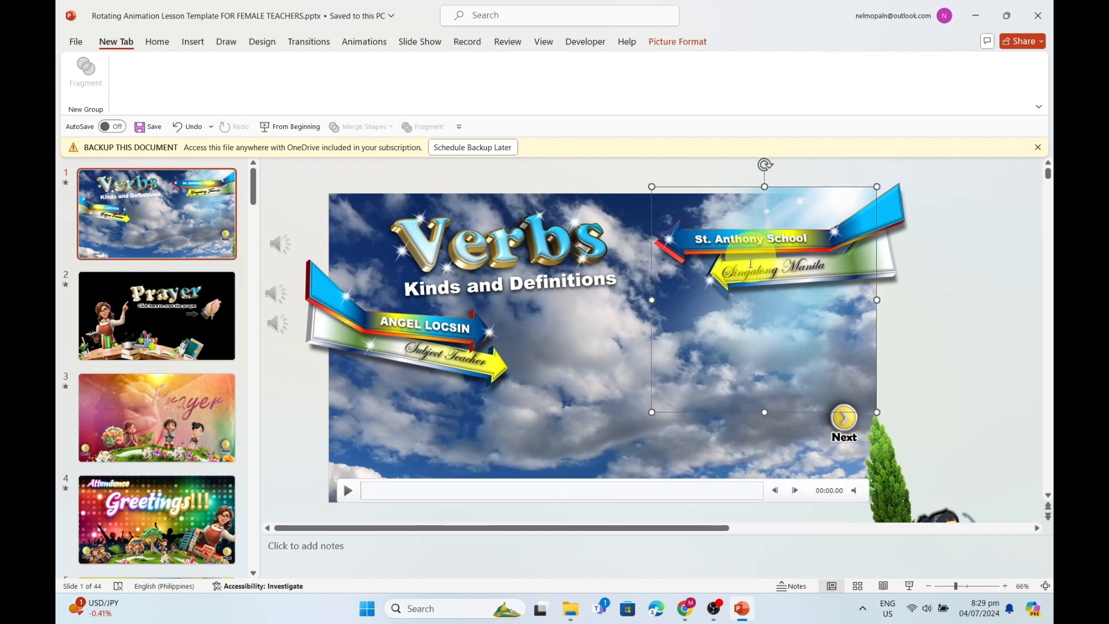
{"action": "scroll", "coordinate": [770, 268], "scroll_direction": "up", "scroll_amount": 1}
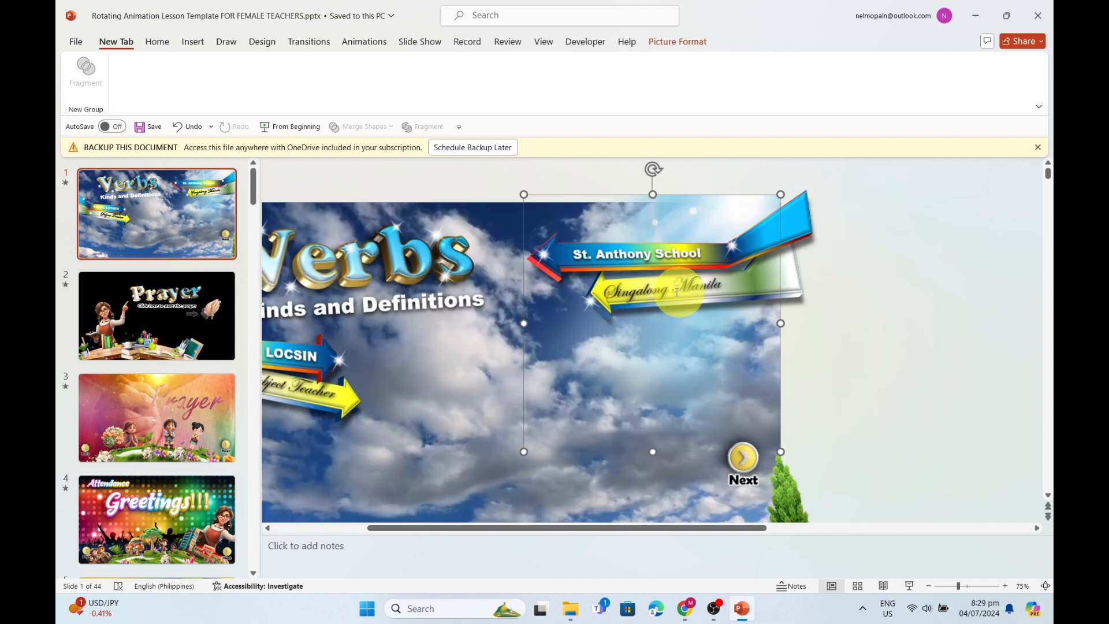
{"action": "scroll", "coordinate": [680, 292], "scroll_direction": "up", "scroll_amount": 1}
{"action": "left_click", "coordinate": [531, 528]}
{"action": "left_click_drag", "start_coordinate": [376, 524], "coordinate": [376, 524]}
{"action": "key", "text": "ctrl+z"}
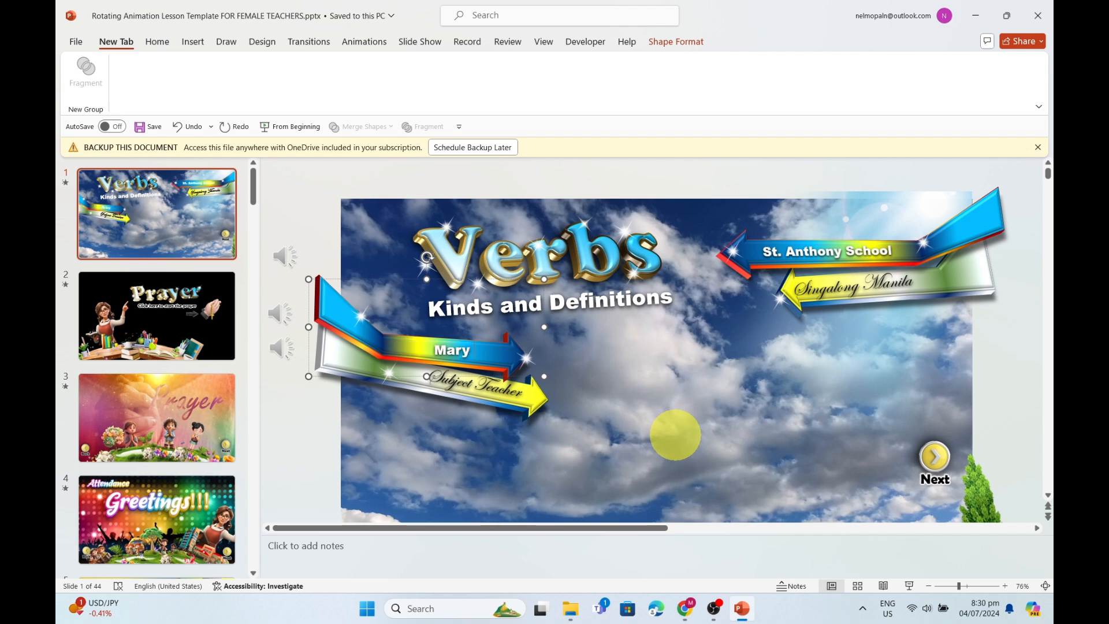
{"action": "type", "text": " Gomez"}
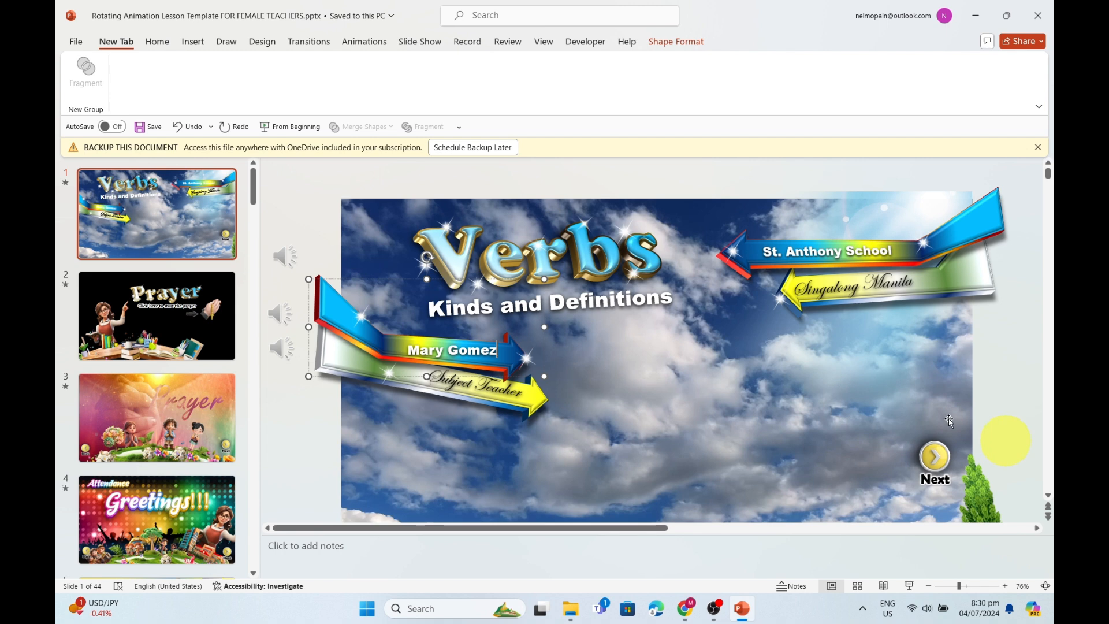
{"action": "left_click", "coordinate": [561, 449]}
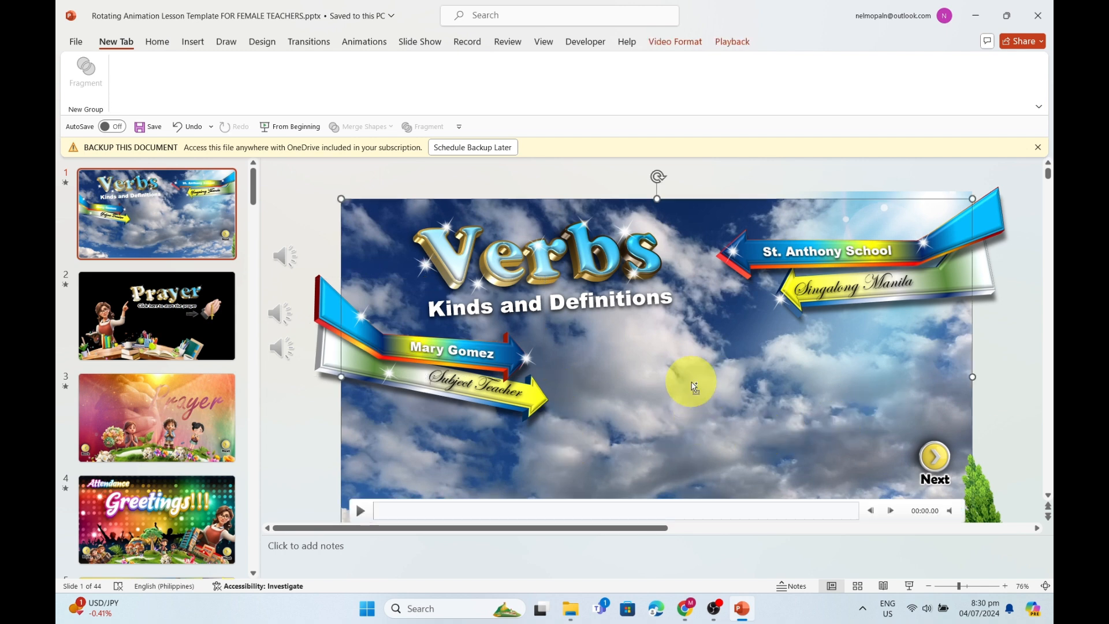
{"action": "scroll", "coordinate": [694, 423], "scroll_direction": "down", "scroll_amount": 1, "text": "ctrl"}
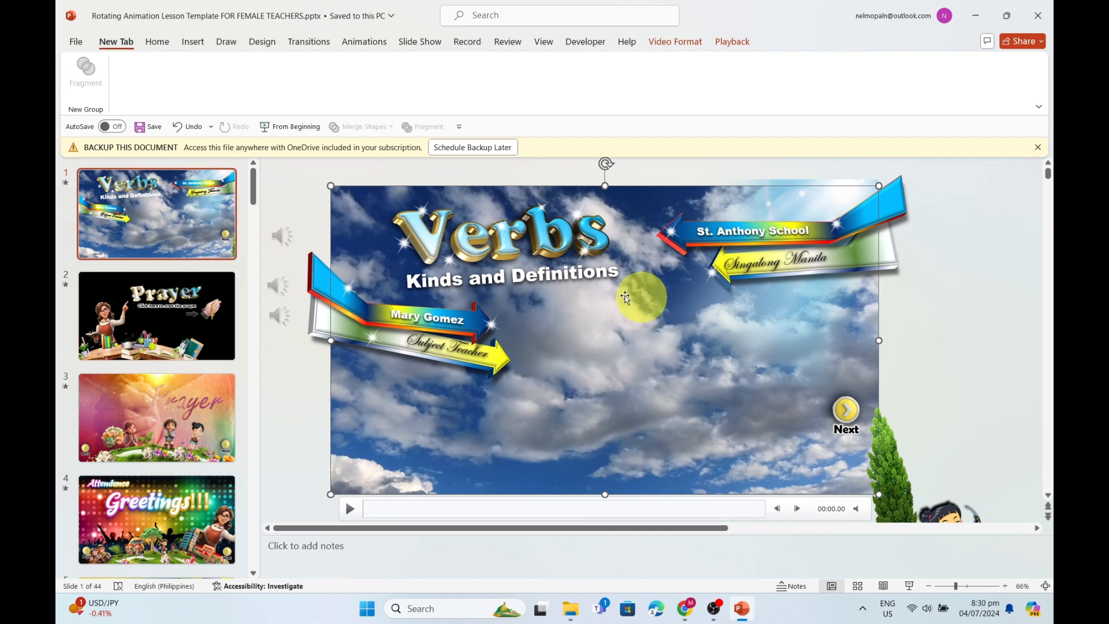
Retype slide 2's title as Panalangin, then undo to restore the styled 3D Prayer title.
{"action": "left_click", "coordinate": [141, 296]}
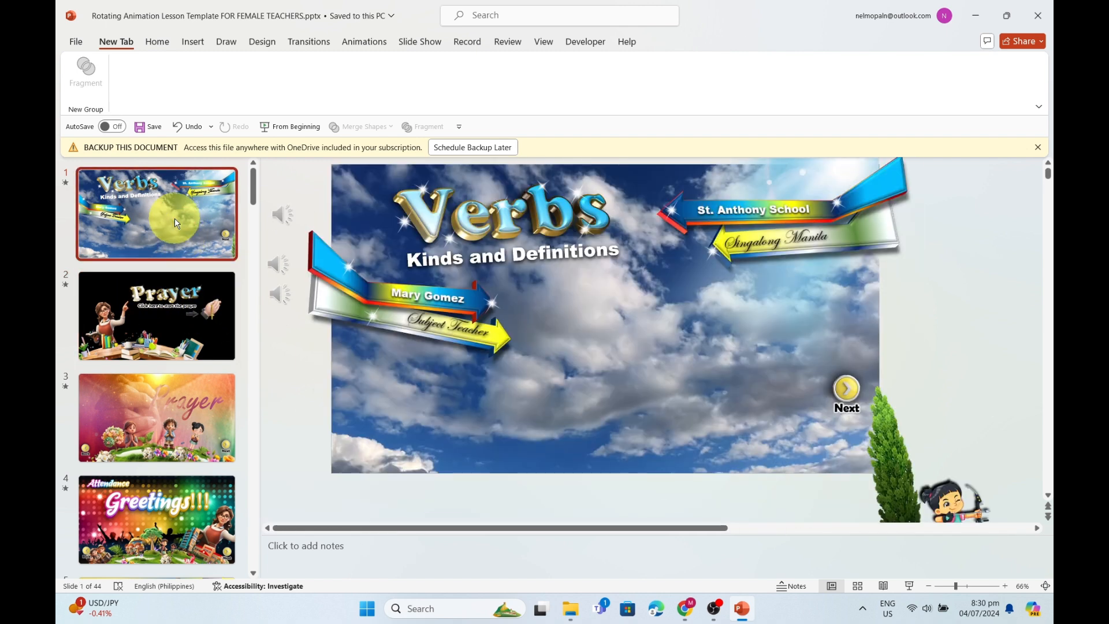
{"action": "left_click", "coordinate": [153, 309]}
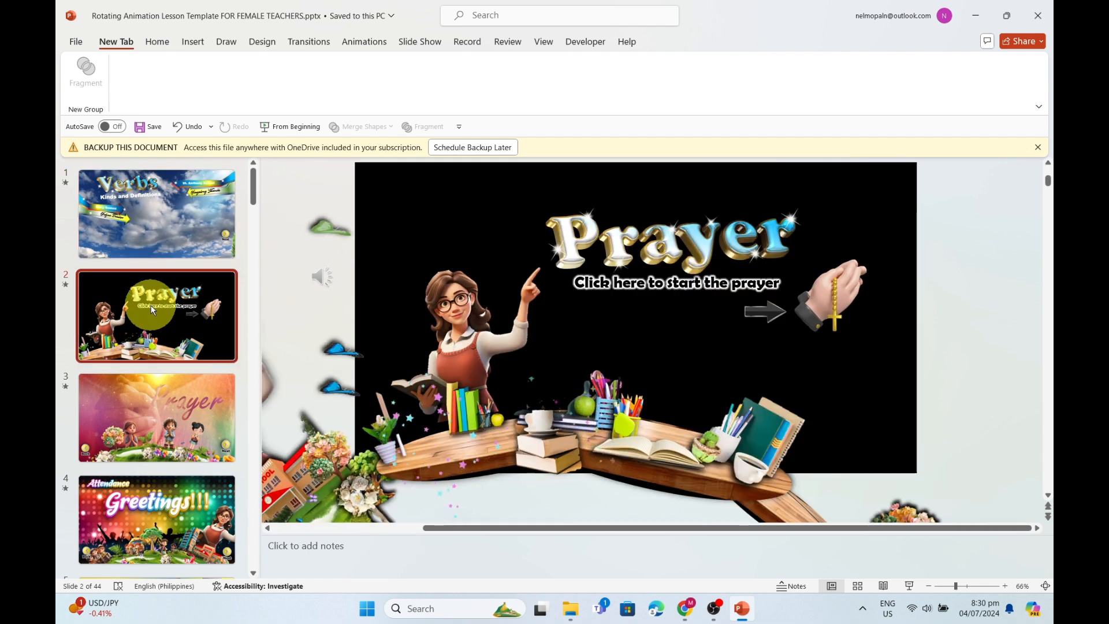
{"action": "mouse_move", "coordinate": [635, 317]}
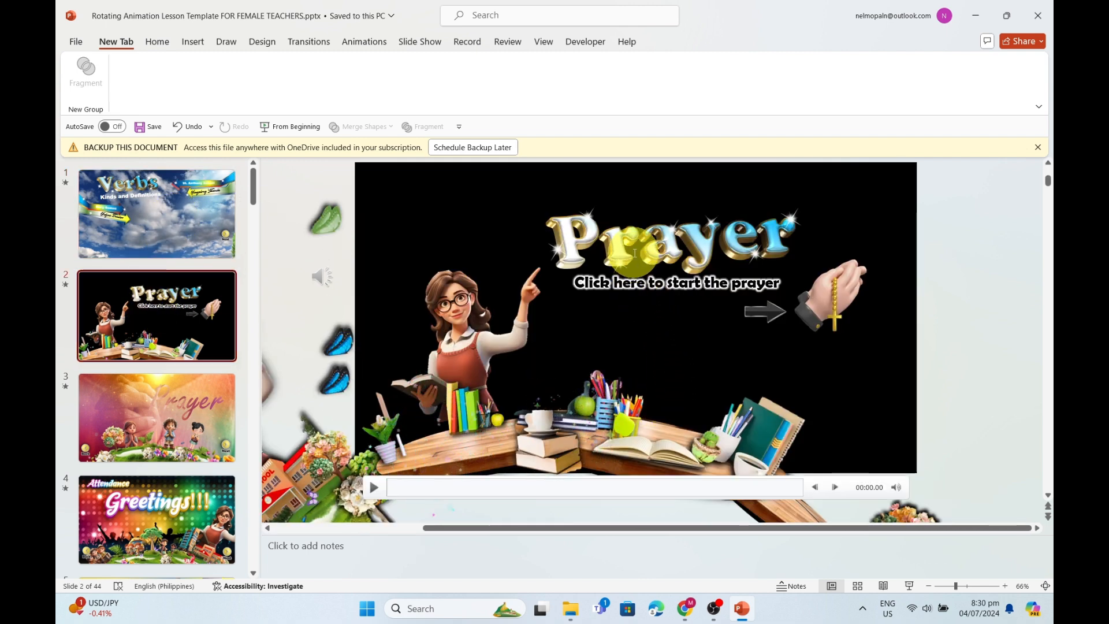
{"action": "key", "text": "ctrl+z"}
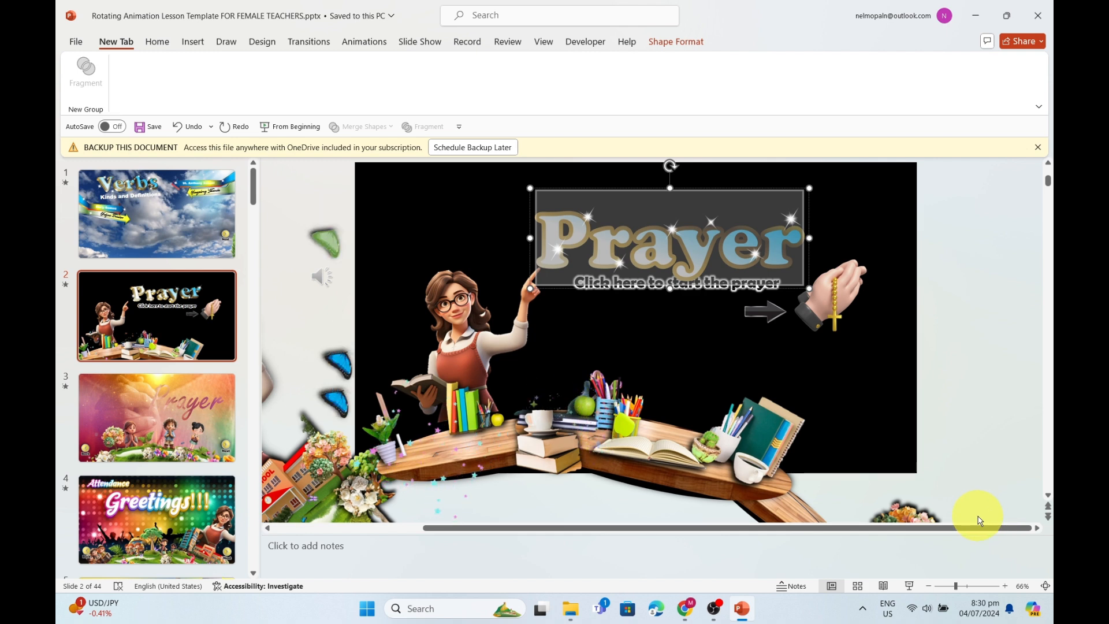
{"action": "type", "text": "Panalangin"}
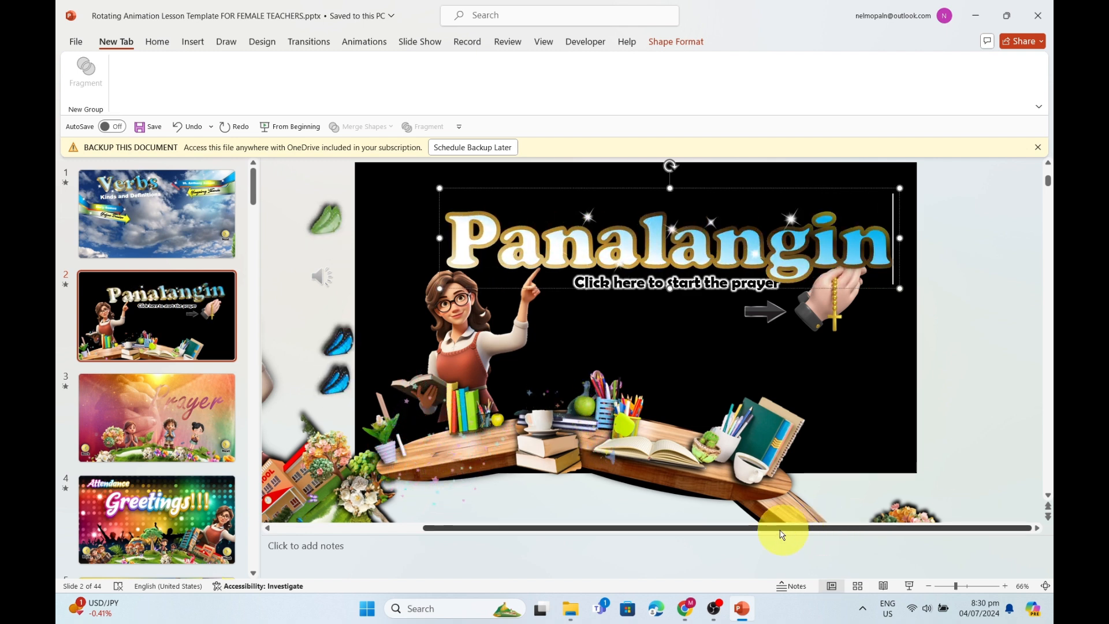
{"action": "left_click", "coordinate": [656, 390]}
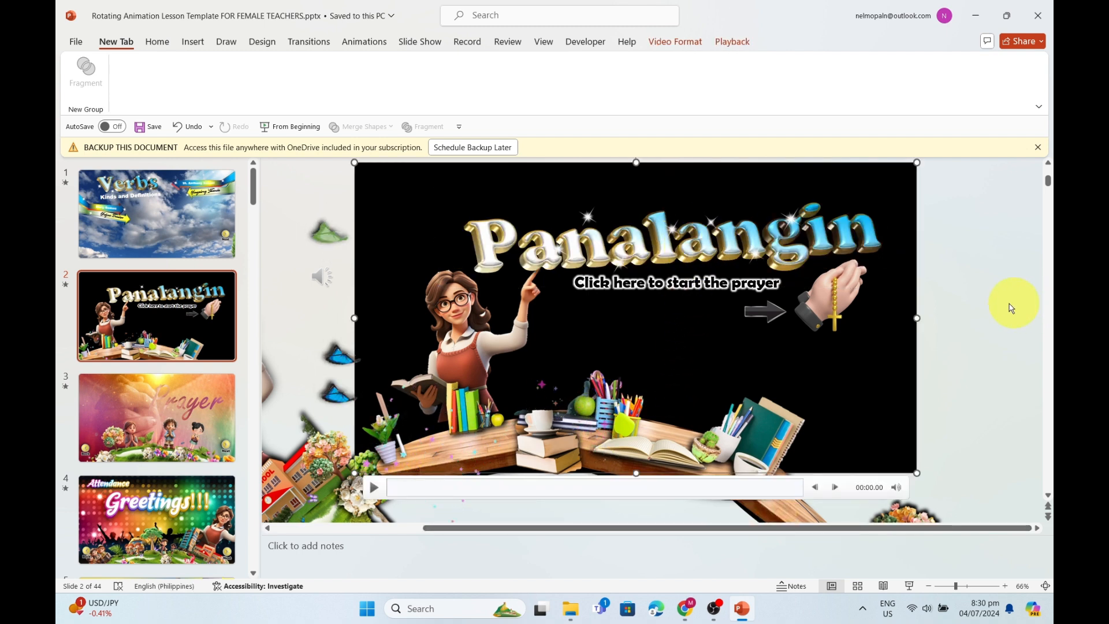
{"action": "key", "text": "ctrl+z"}
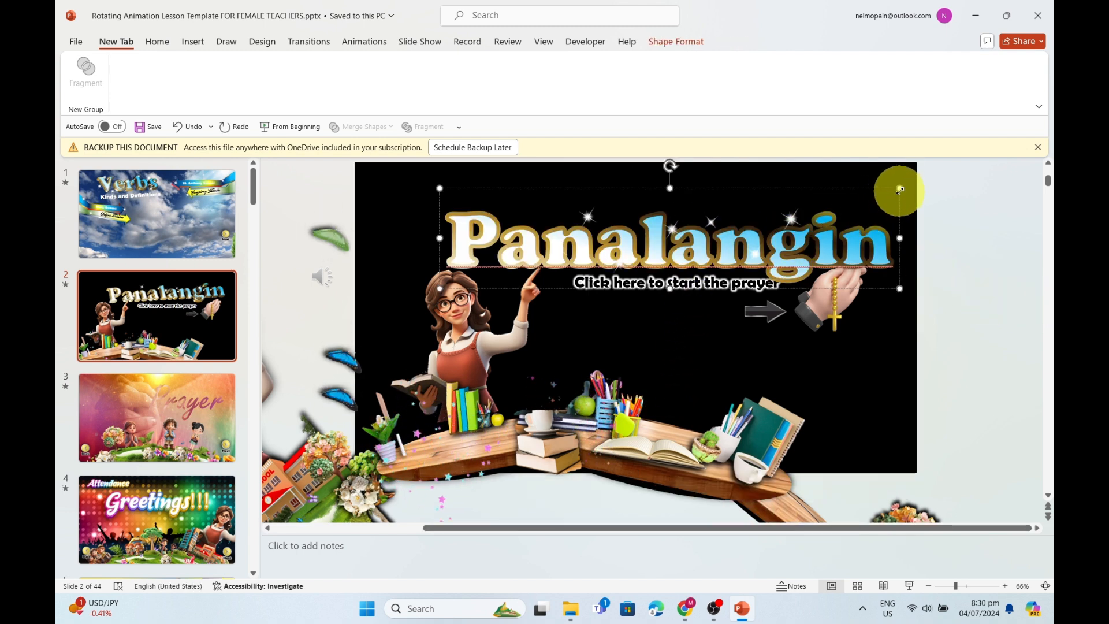
{"action": "key", "text": "ctrl+z"}
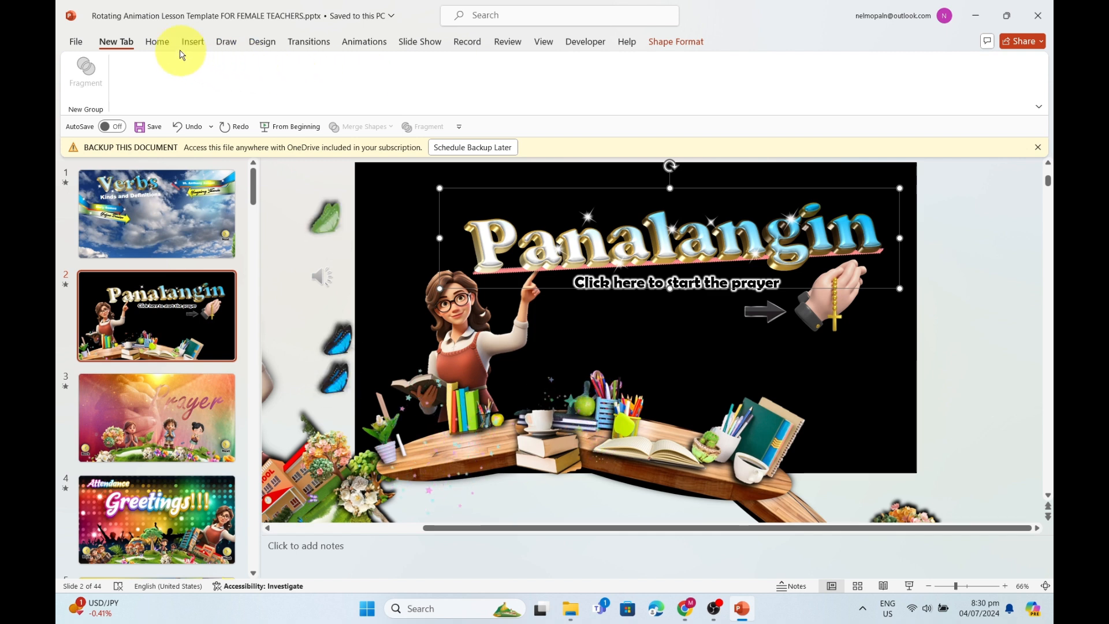
Set the slide 2 title font size to 80 from the Home ribbon.
{"action": "left_click", "coordinate": [157, 42]}
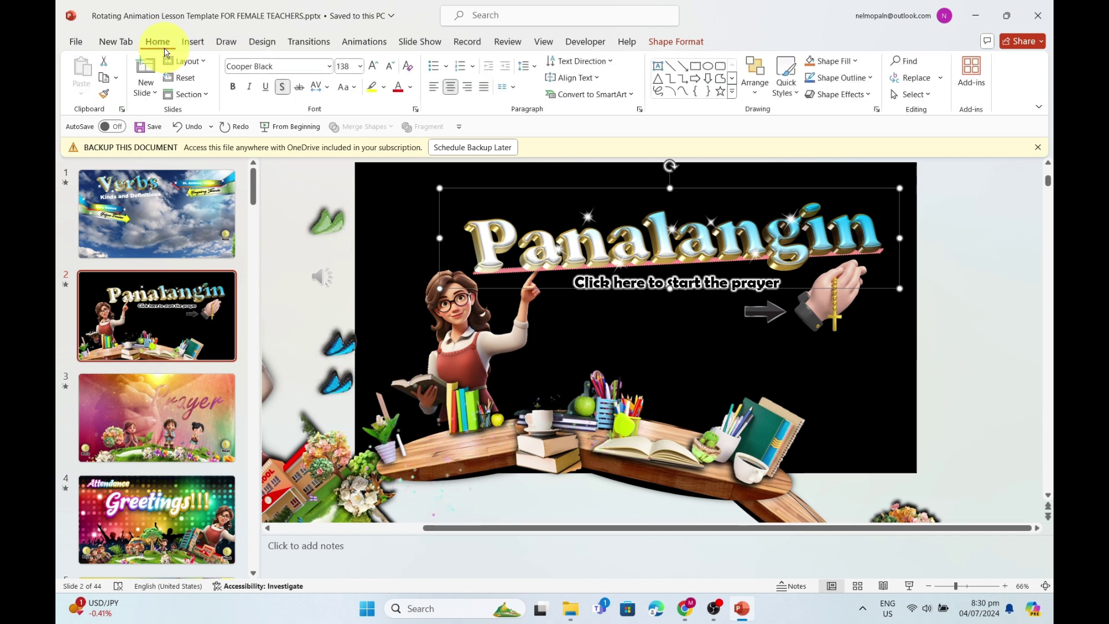
{"action": "left_click", "coordinate": [361, 72]}
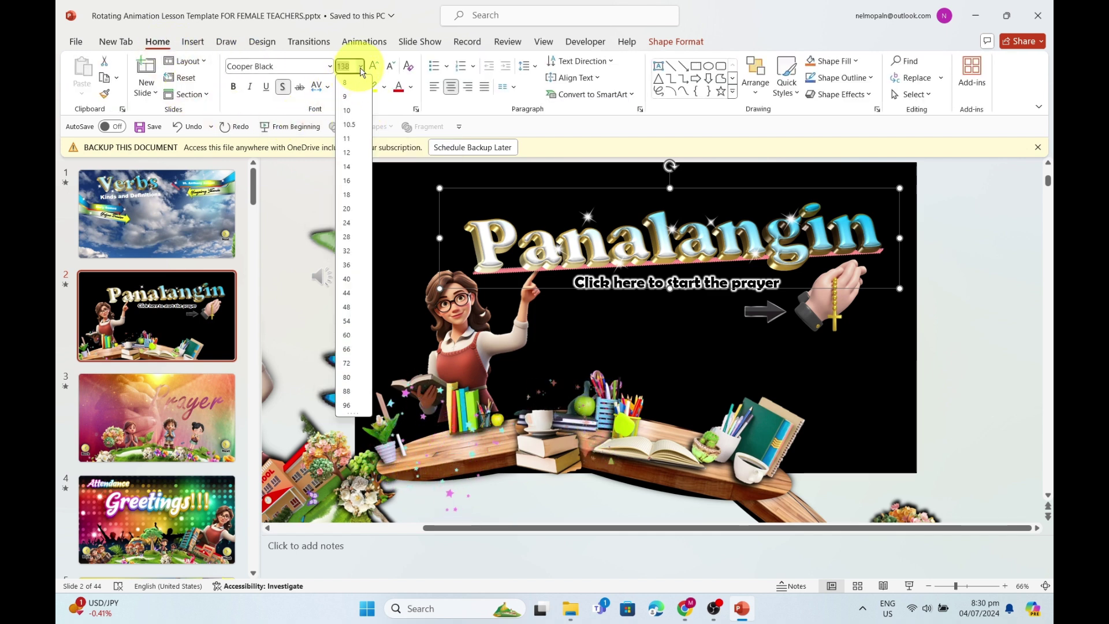
{"action": "left_click", "coordinate": [350, 198]}
{"action": "left_click", "coordinate": [360, 65]}
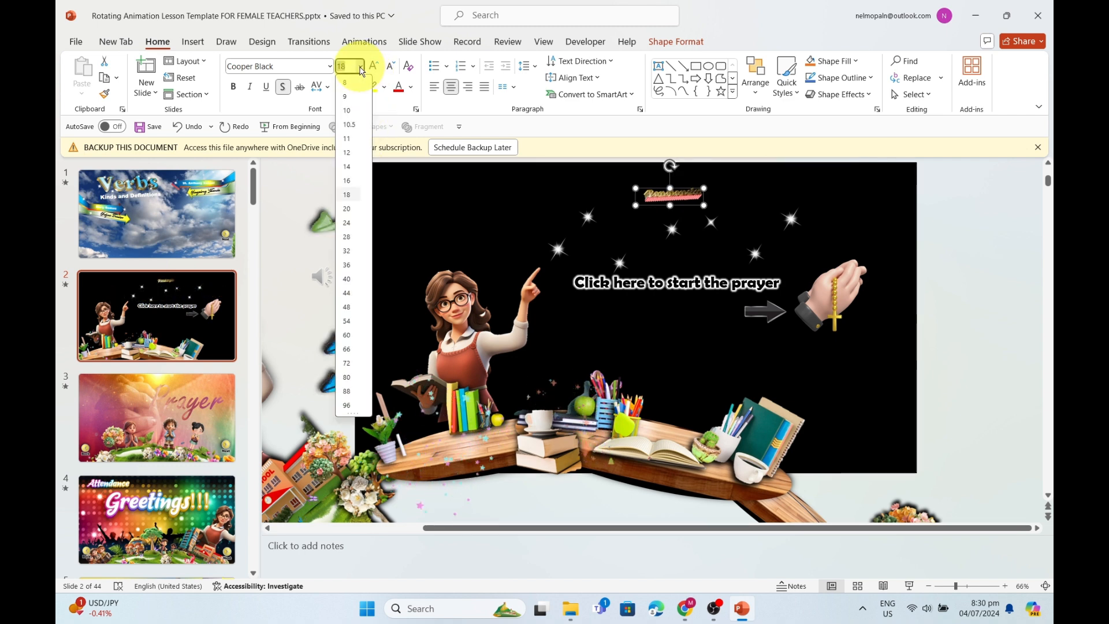
{"action": "left_click", "coordinate": [346, 377]}
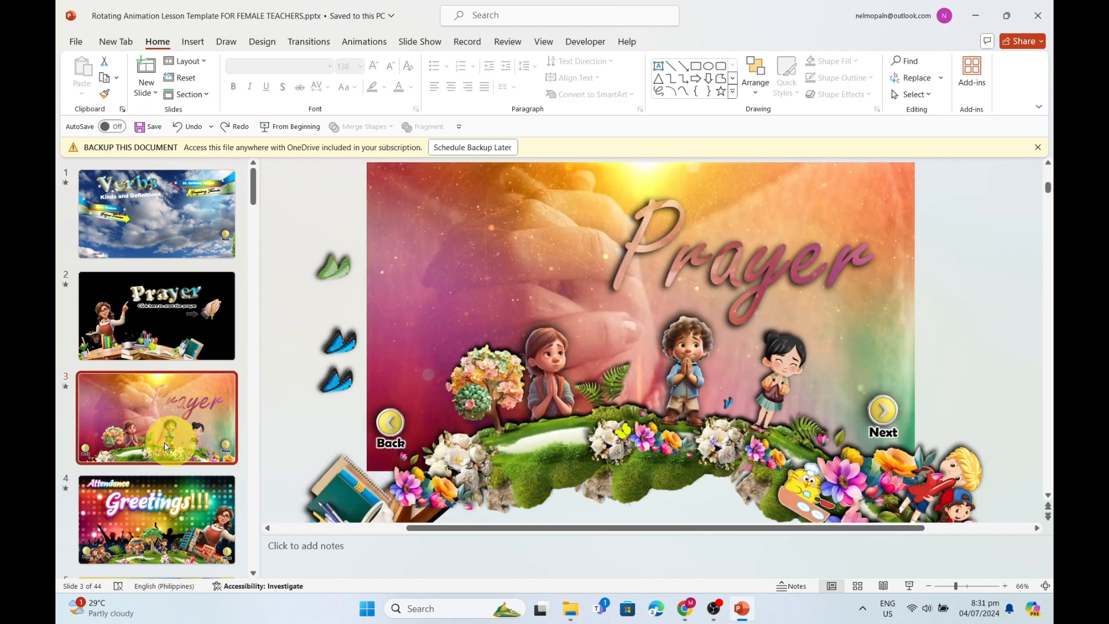
{"action": "scroll", "coordinate": [138, 422], "scroll_direction": "down", "scroll_amount": 1}
Review the Attendance Greetings and Classroom Rules slides, highlighting rules two to five.
{"action": "left_click", "coordinate": [138, 422]}
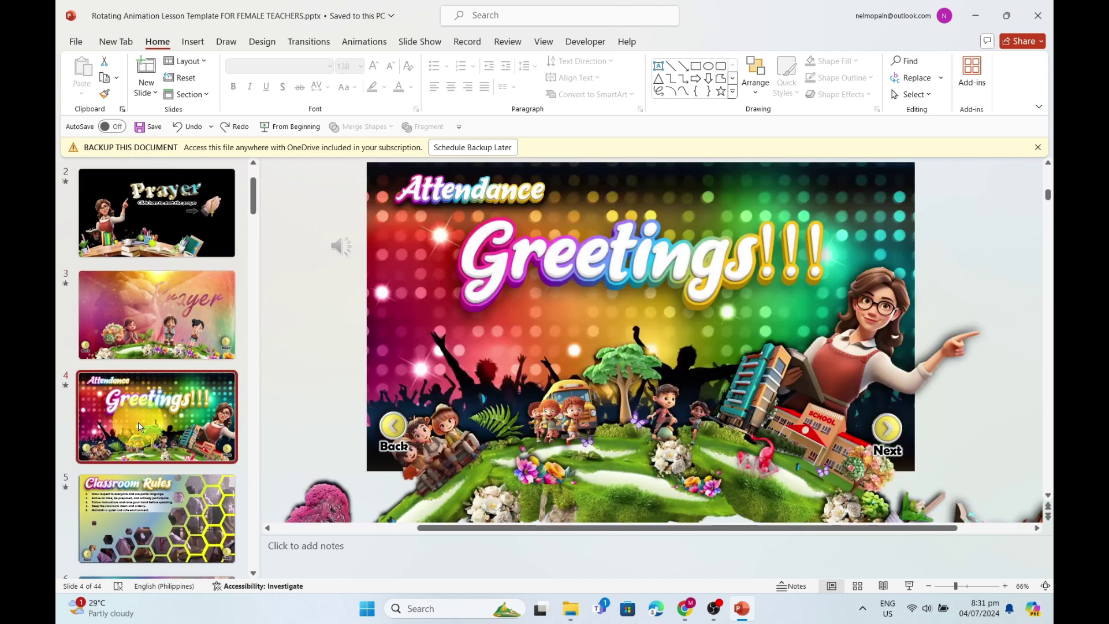
{"action": "scroll", "coordinate": [170, 413], "scroll_direction": "down", "scroll_amount": 1}
{"action": "left_click", "coordinate": [169, 413]}
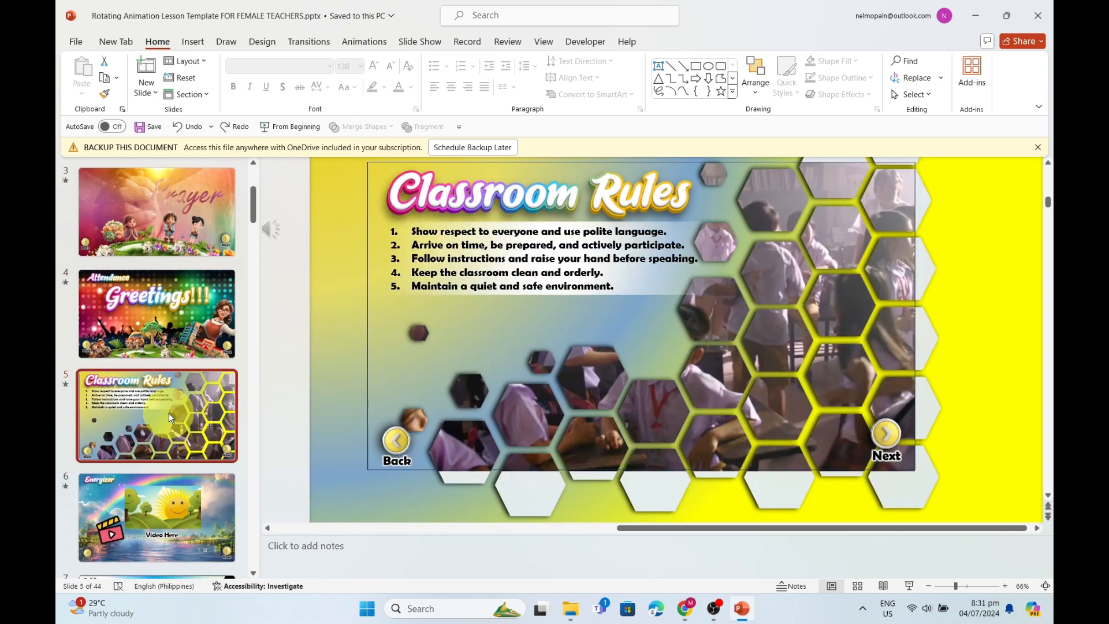
{"action": "left_click", "coordinate": [529, 227]}
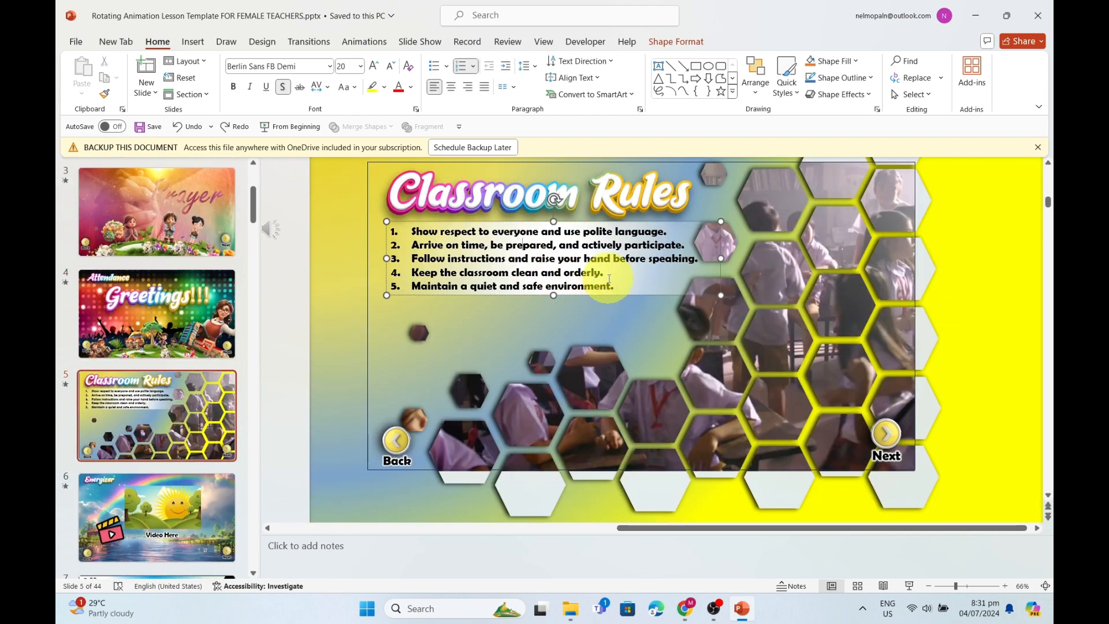
{"action": "mouse_move", "coordinate": [609, 278]}
{"action": "left_mouse_down"}
{"action": "mouse_move", "coordinate": [632, 278]}
{"action": "mouse_move", "coordinate": [429, 244]}
{"action": "left_mouse_up"}
{"action": "left_click", "coordinate": [633, 289]}
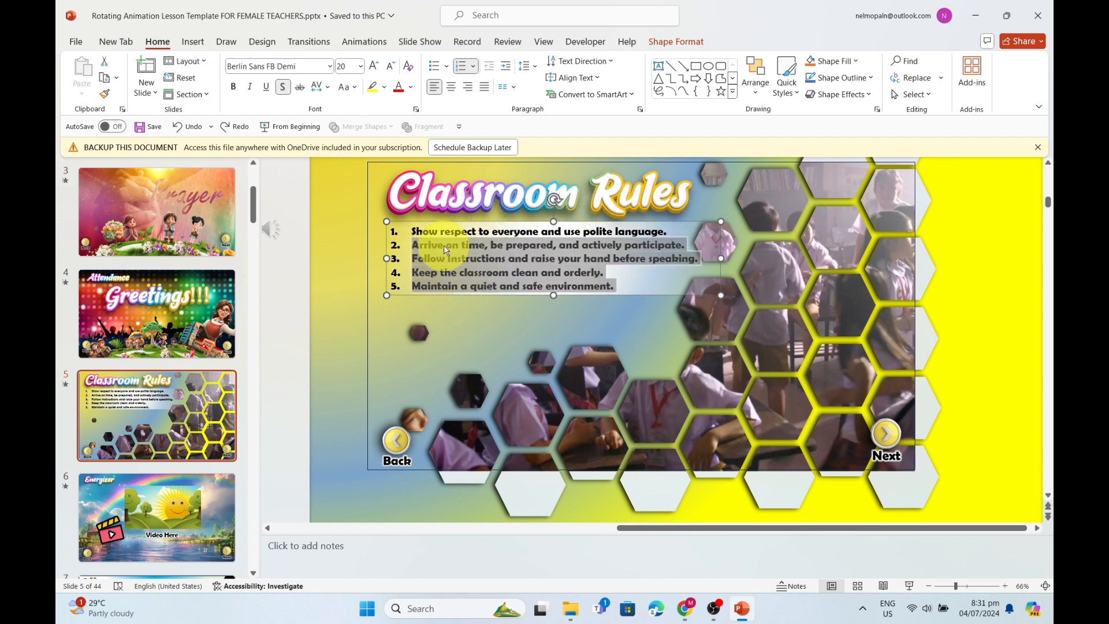
{"action": "left_click", "coordinate": [444, 245]}
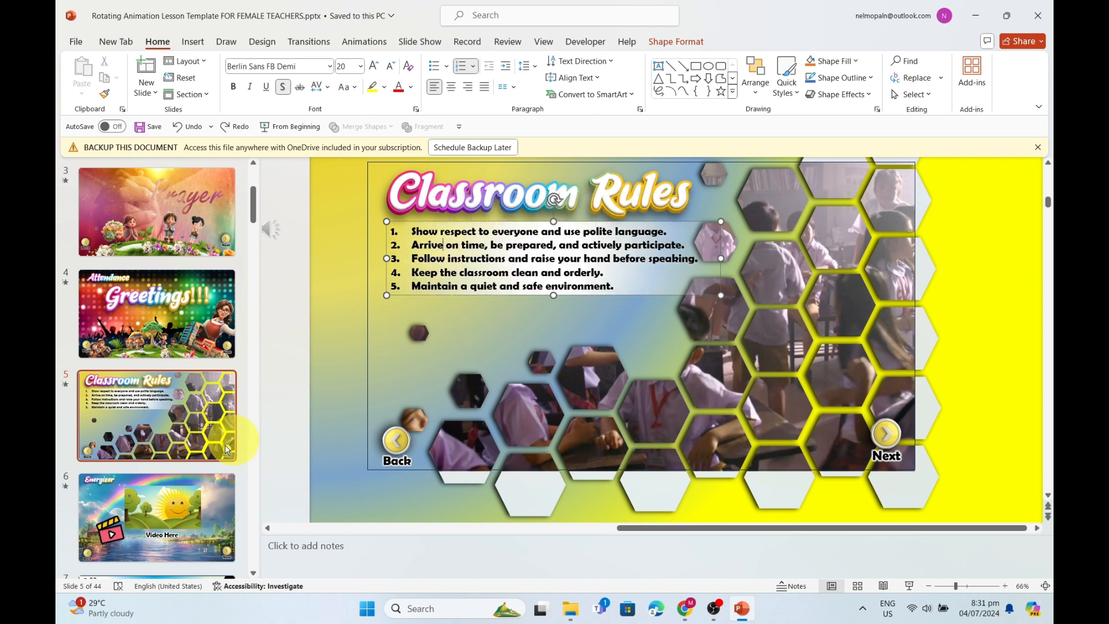
{"action": "scroll", "coordinate": [684, 387], "scroll_direction": "down", "scroll_amount": 2}
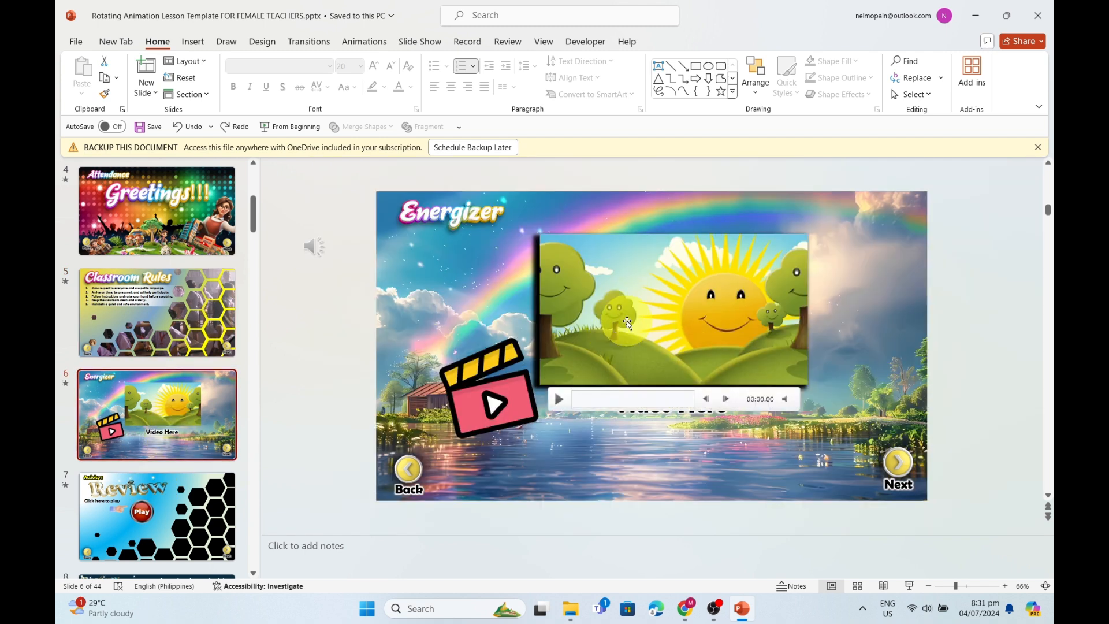
Check Insert > Video sources for the Energizer slide, then move to the Activity 1 Review slide.
{"action": "left_click", "coordinate": [632, 298]}
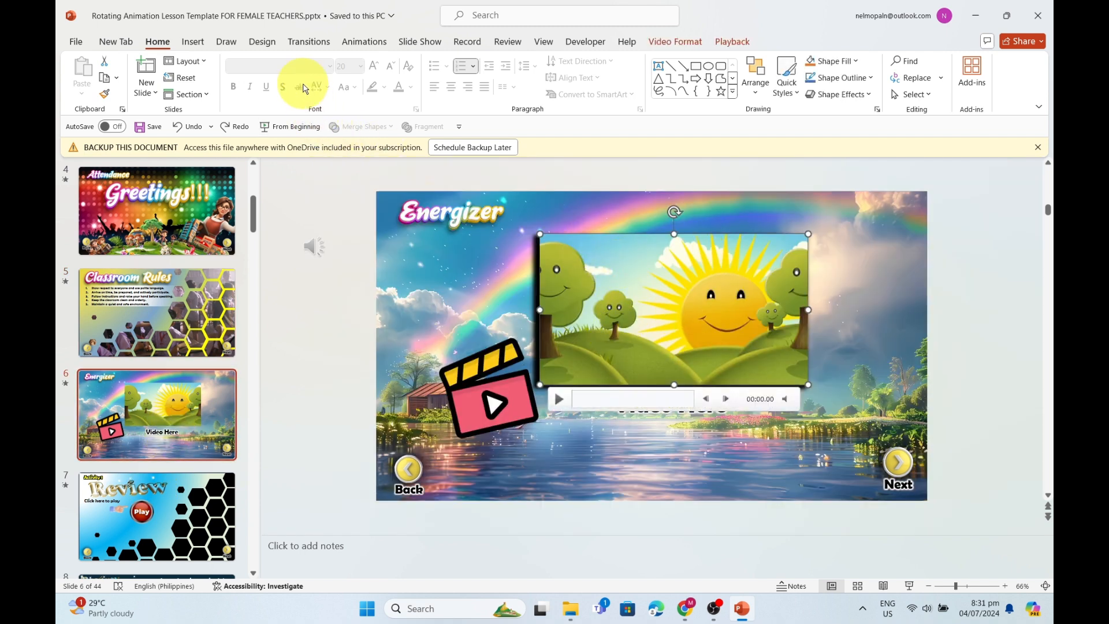
{"action": "left_click", "coordinate": [193, 42]}
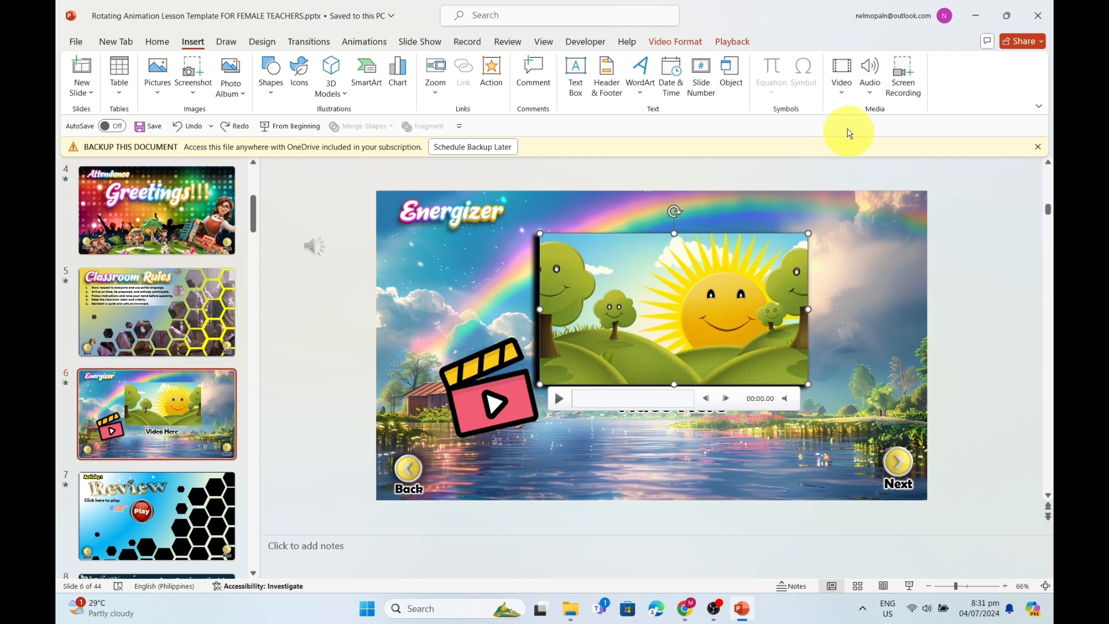
{"action": "left_click", "coordinate": [839, 101]}
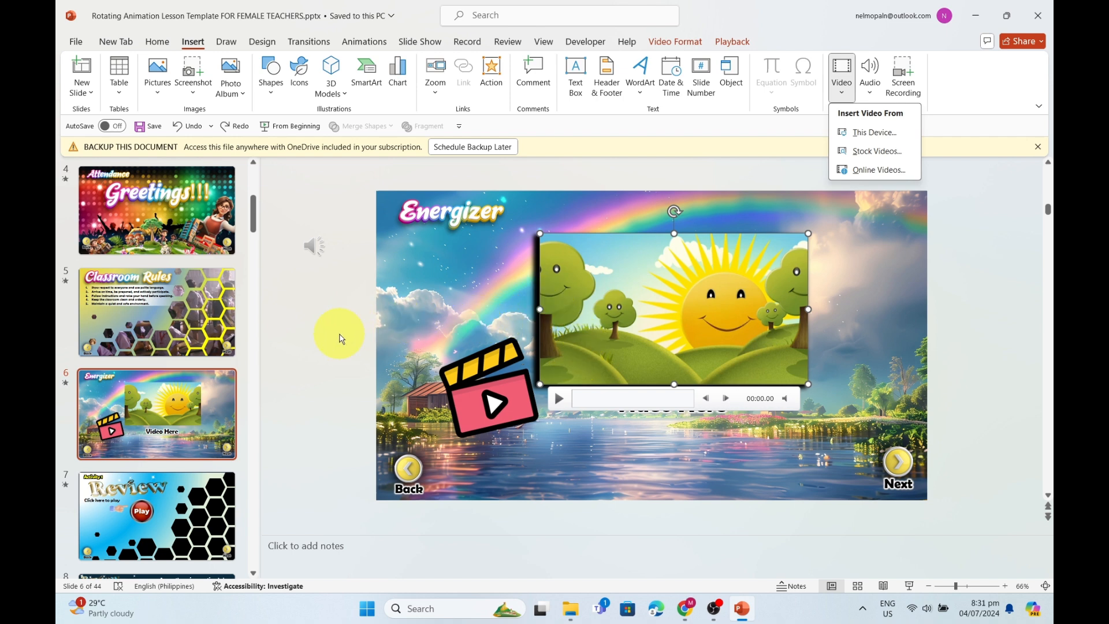
{"action": "left_click", "coordinate": [341, 339]}
{"action": "left_click", "coordinate": [164, 450]}
{"action": "scroll", "coordinate": [164, 450], "scroll_direction": "down", "scroll_amount": 2}
{"action": "left_click", "coordinate": [153, 418]}
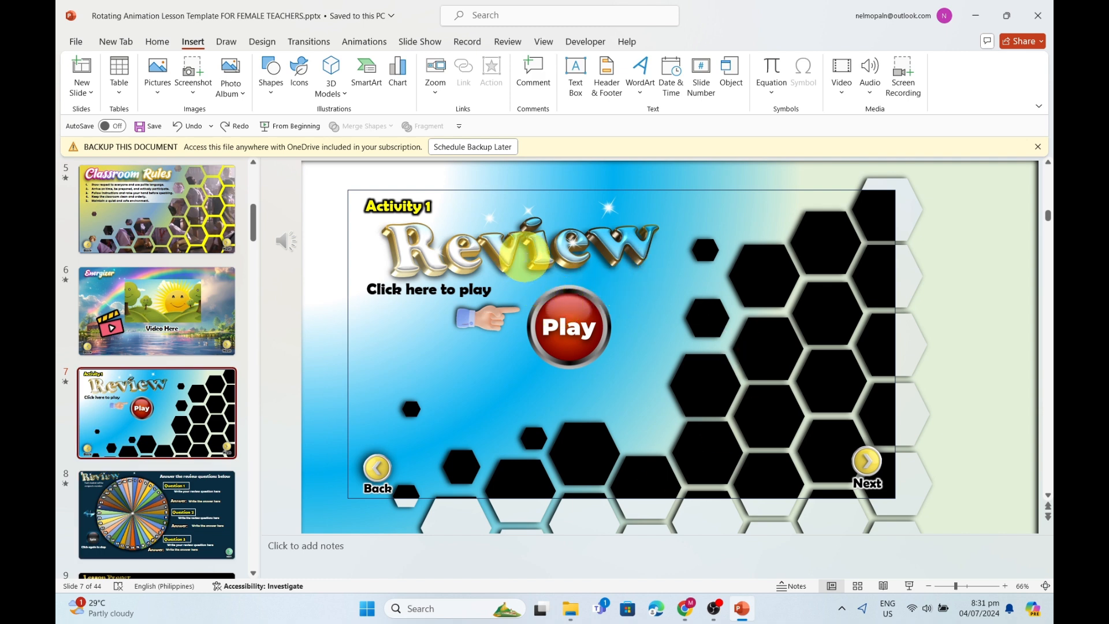
{"action": "scroll", "coordinate": [148, 471], "scroll_direction": "down", "scroll_amount": 2}
Look over the spinning-wheel review questions, then move to the Topic Title slide.
{"action": "left_click", "coordinate": [141, 437]}
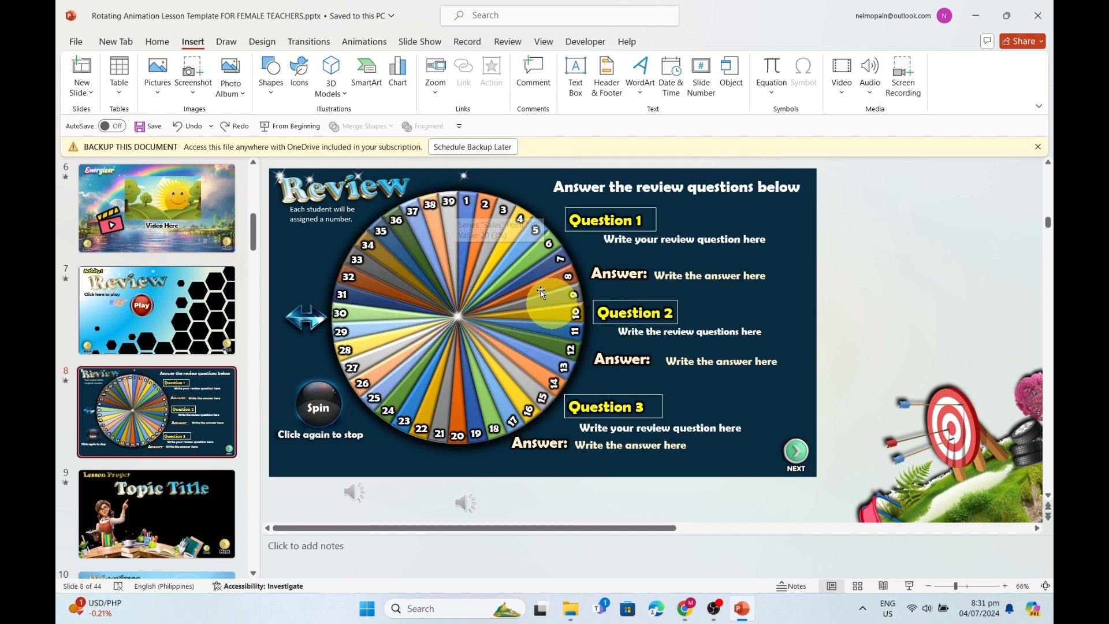
{"action": "left_click", "coordinate": [607, 222]}
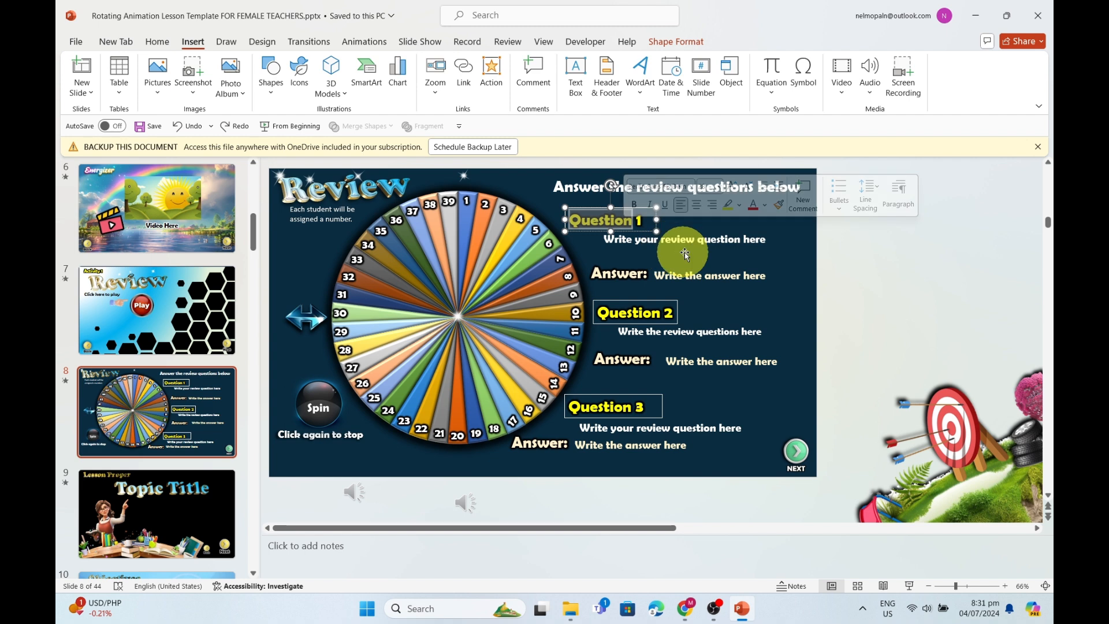
{"action": "left_click", "coordinate": [703, 247]}
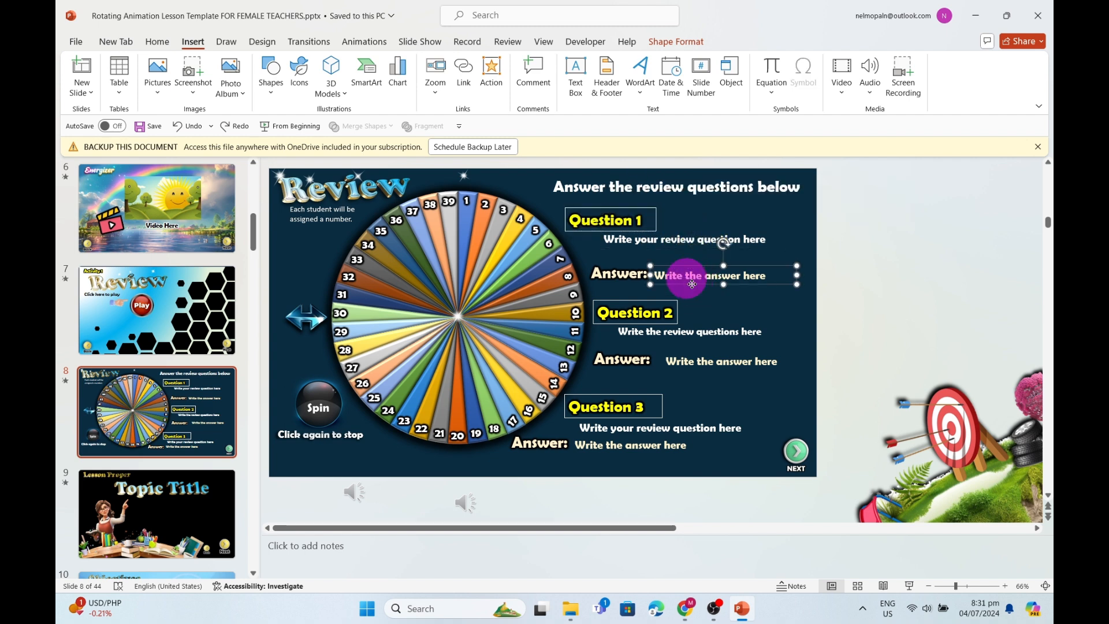
{"action": "left_click", "coordinate": [159, 444]}
{"action": "scroll", "coordinate": [158, 445], "scroll_direction": "down", "scroll_amount": 2}
{"action": "left_click", "coordinate": [159, 404]}
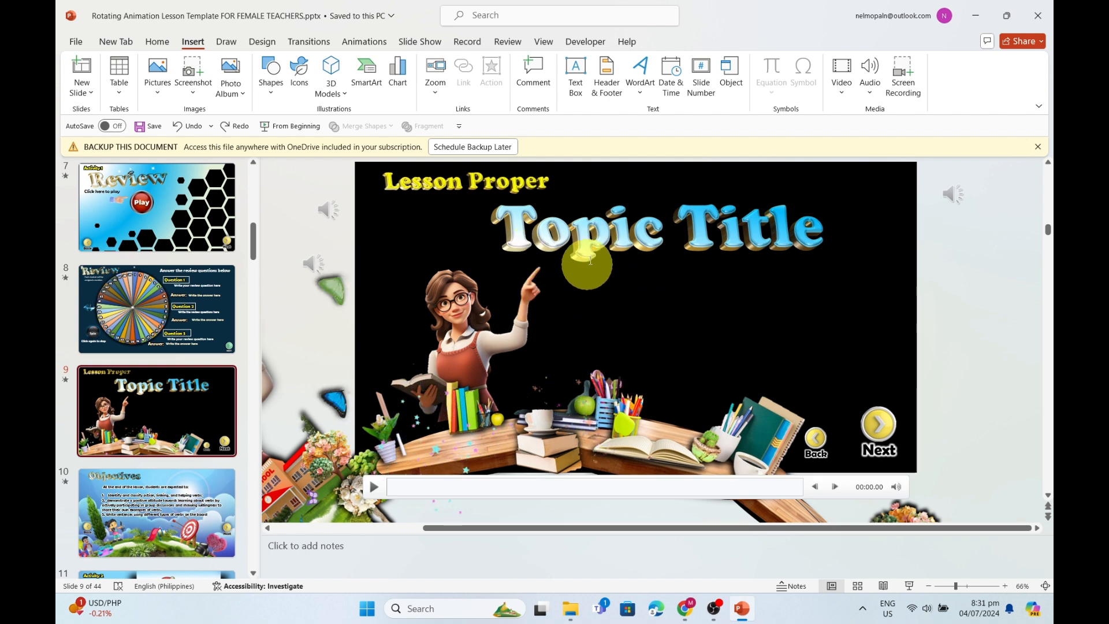
Replace the Topic Title heading with Verbs and move on to the Objectives slide.
{"action": "left_click", "coordinate": [622, 246]}
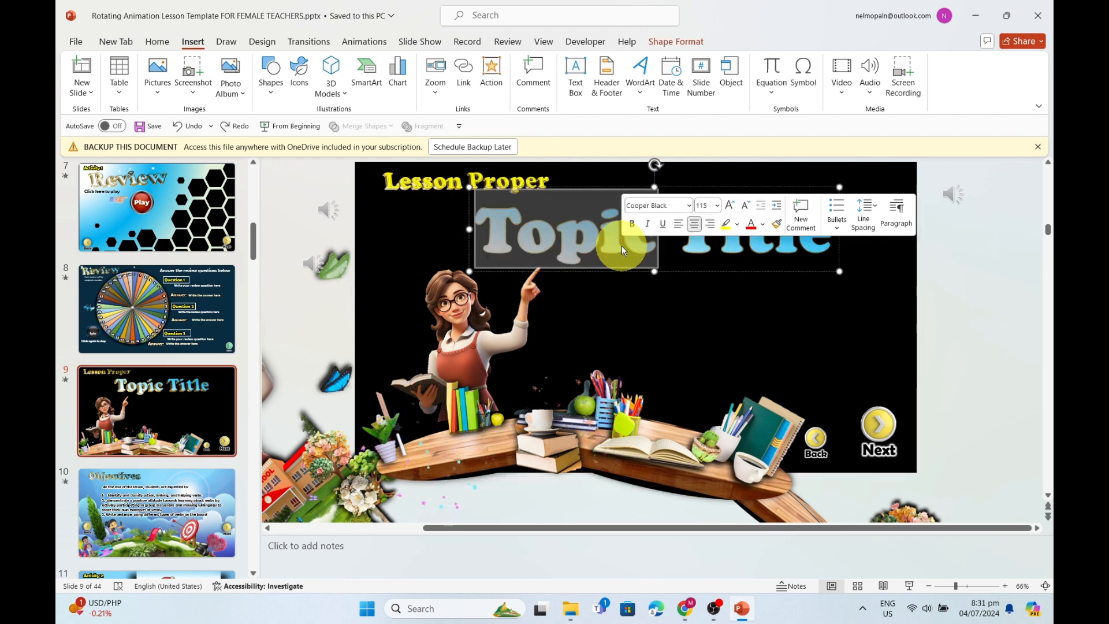
{"action": "left_click", "coordinate": [751, 245]}
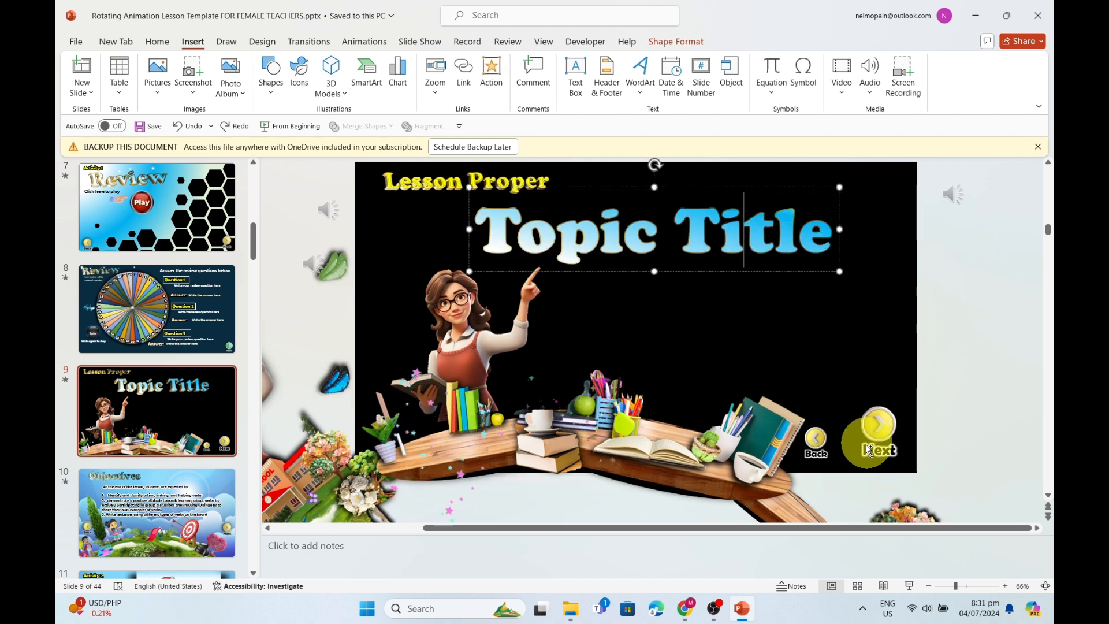
{"action": "key", "text": "ctrl+a"}
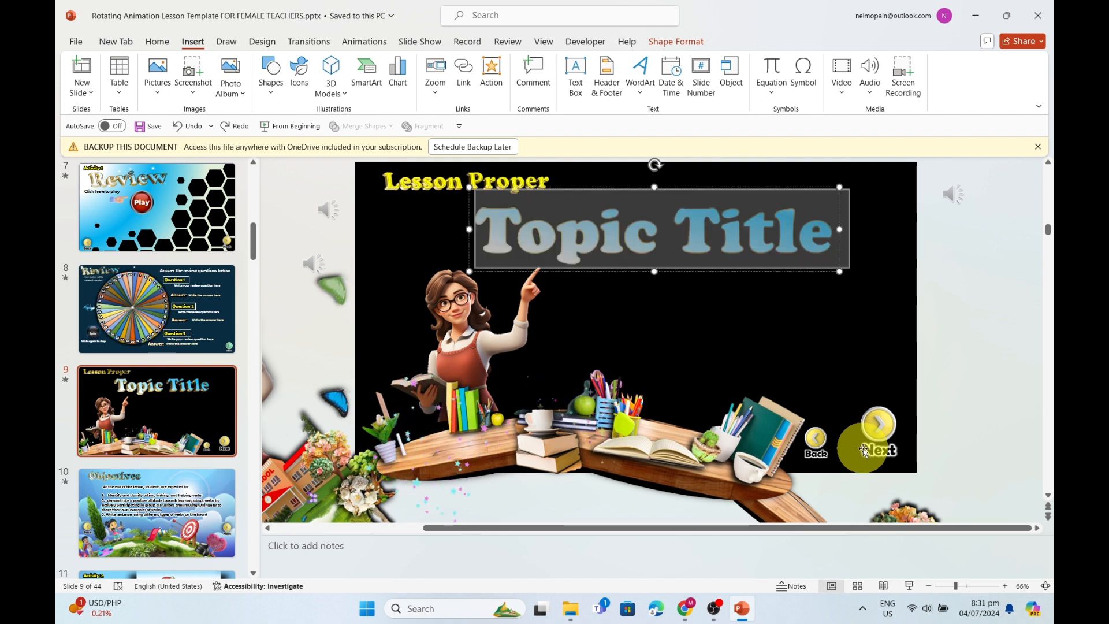
{"action": "type", "text": "Verbs"}
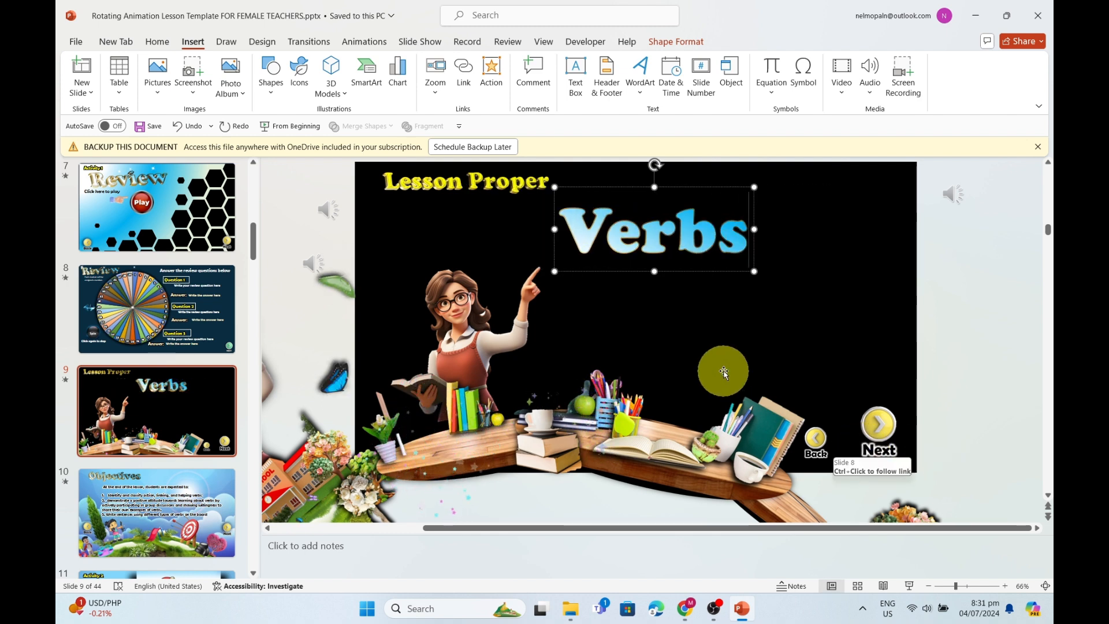
{"action": "left_click", "coordinate": [884, 314]}
{"action": "scroll", "coordinate": [212, 491], "scroll_direction": "down", "scroll_amount": 2}
{"action": "left_click", "coordinate": [208, 416]}
Browse the Objectives and Text Twist slides, settling on the domesticated-animal puzzle slide.
{"action": "left_click", "coordinate": [520, 213]}
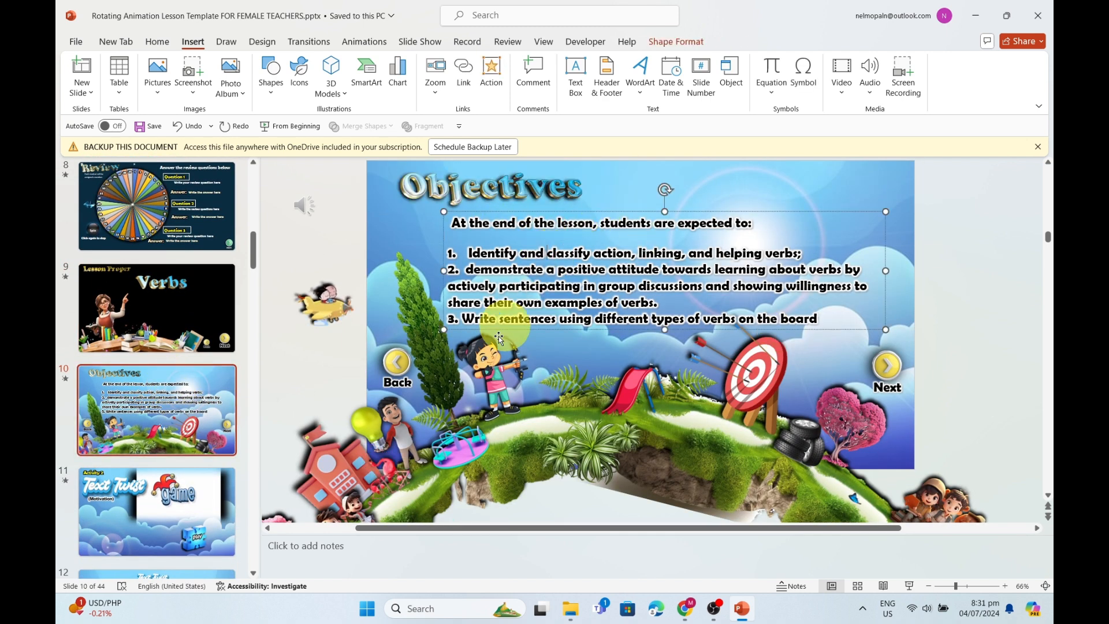
{"action": "left_click", "coordinate": [386, 468]}
{"action": "scroll", "coordinate": [211, 360], "scroll_direction": "down", "scroll_amount": 2}
{"action": "left_click", "coordinate": [210, 360]}
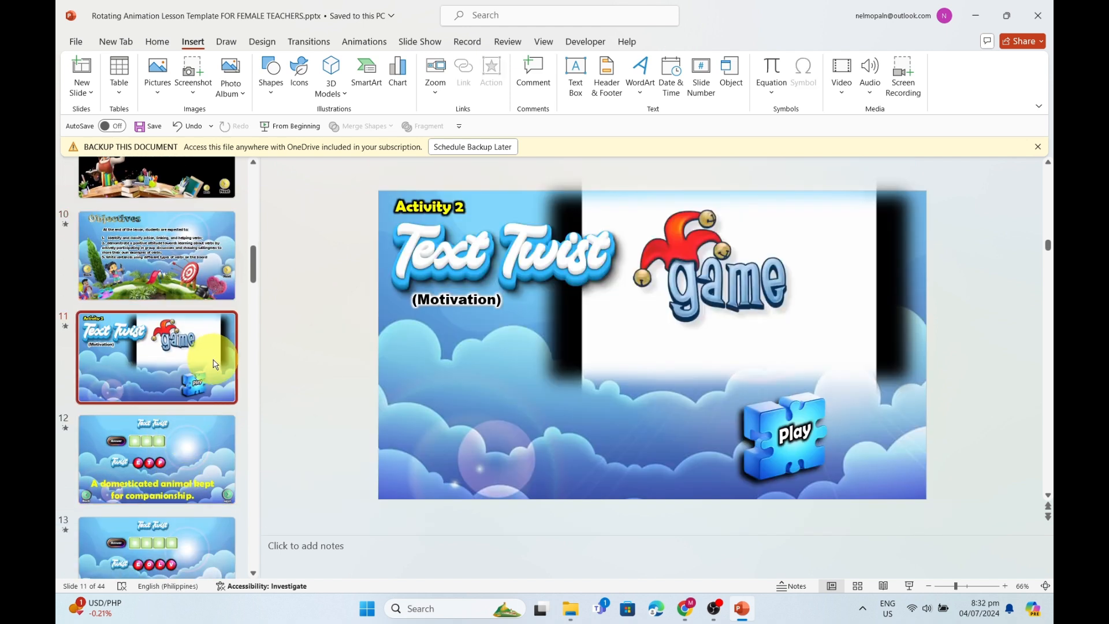
{"action": "left_click", "coordinate": [171, 463]}
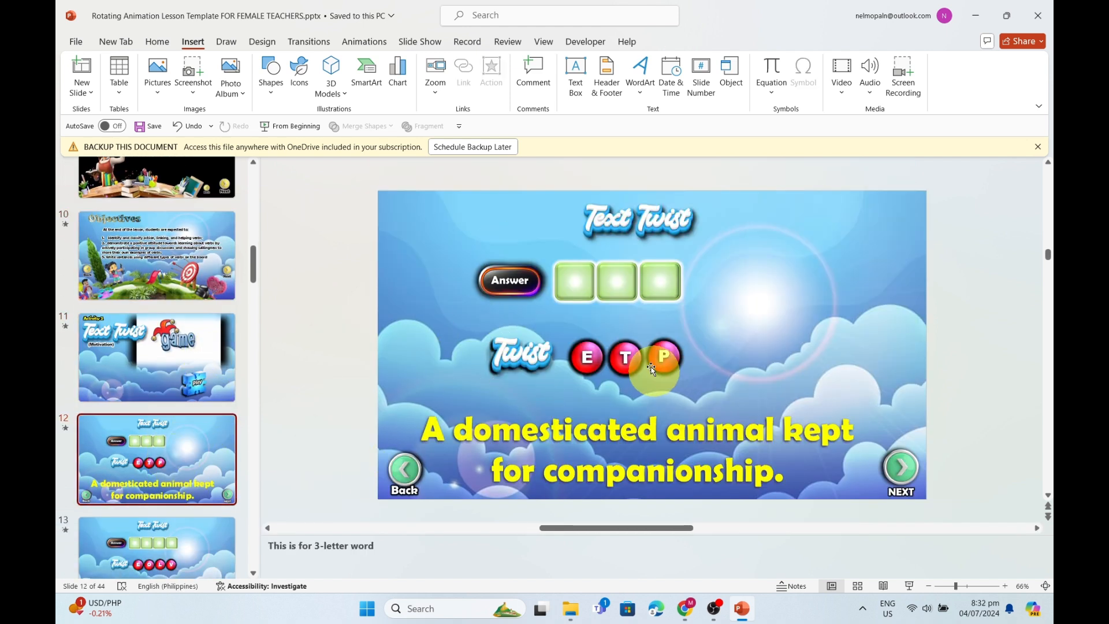
{"action": "scroll", "coordinate": [159, 469], "scroll_direction": "down", "scroll_amount": 3}
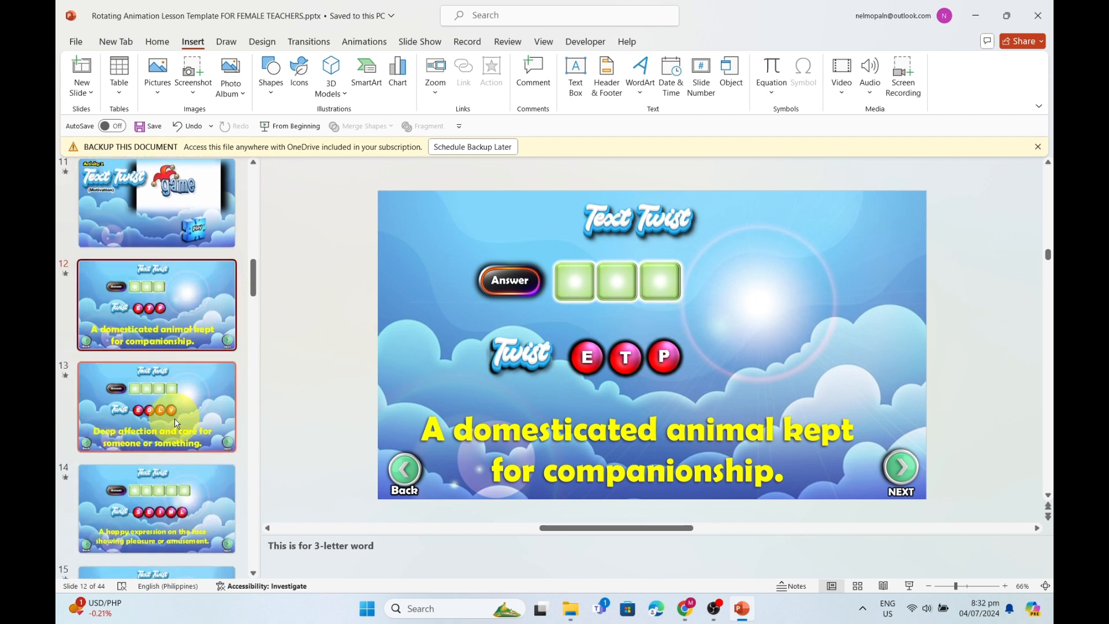
{"action": "key", "text": "Down"}
{"action": "left_click", "coordinate": [189, 517]}
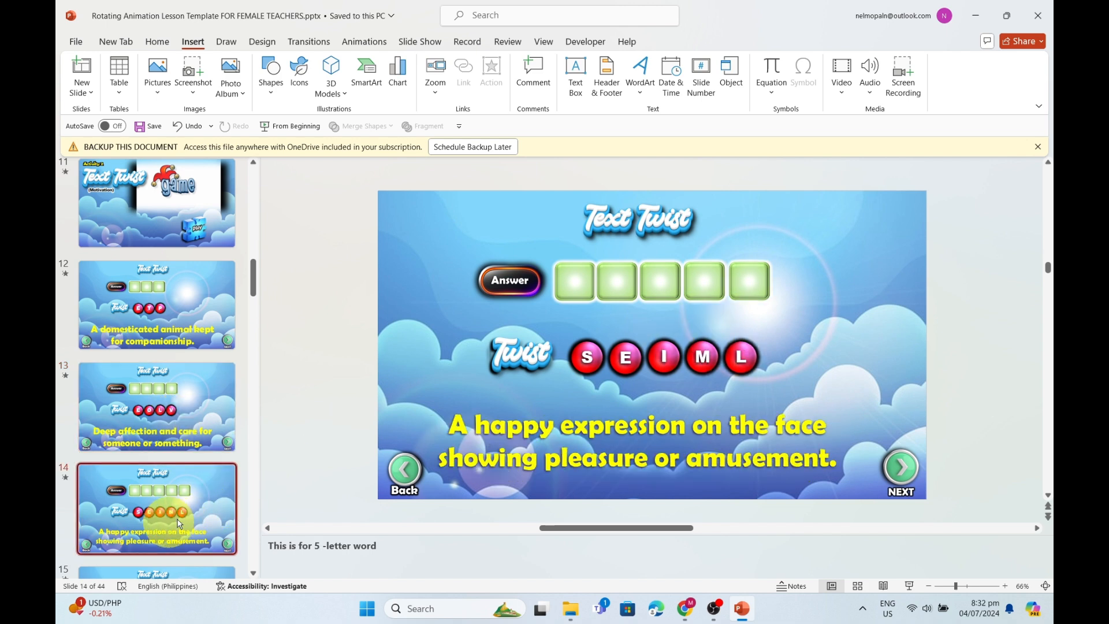
{"action": "left_click", "coordinate": [208, 320]}
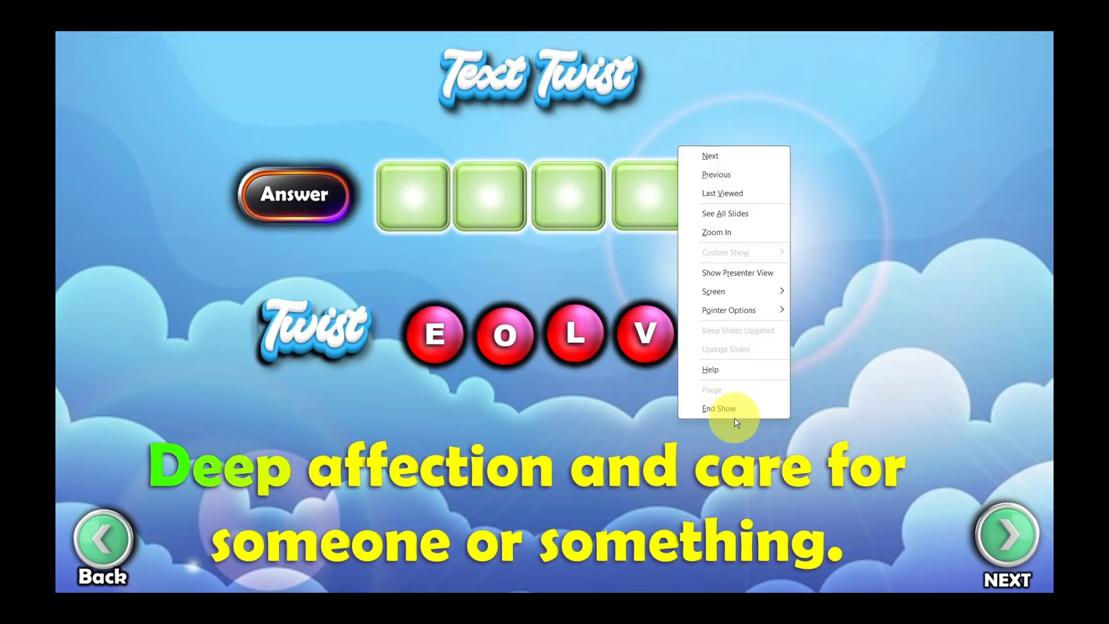
Leave the slideshow, add an OUT label and start changing the letter balls.
{"action": "left_click", "coordinate": [750, 417]}
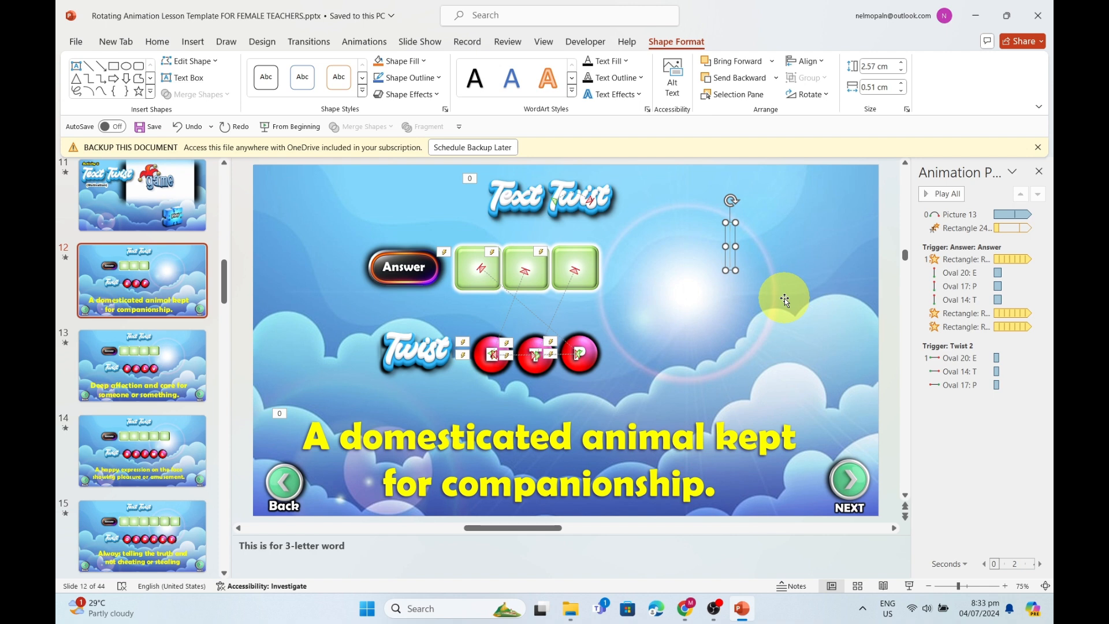
{"action": "type", "text": "OUT"}
{"action": "left_click", "coordinate": [725, 306]}
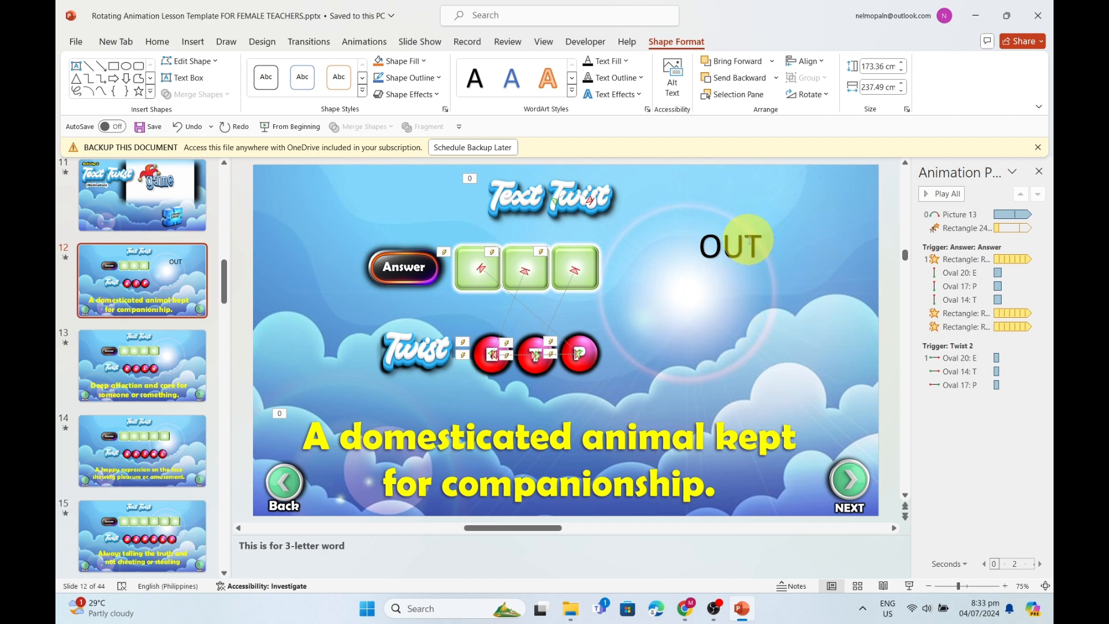
{"action": "left_click", "coordinate": [736, 335]}
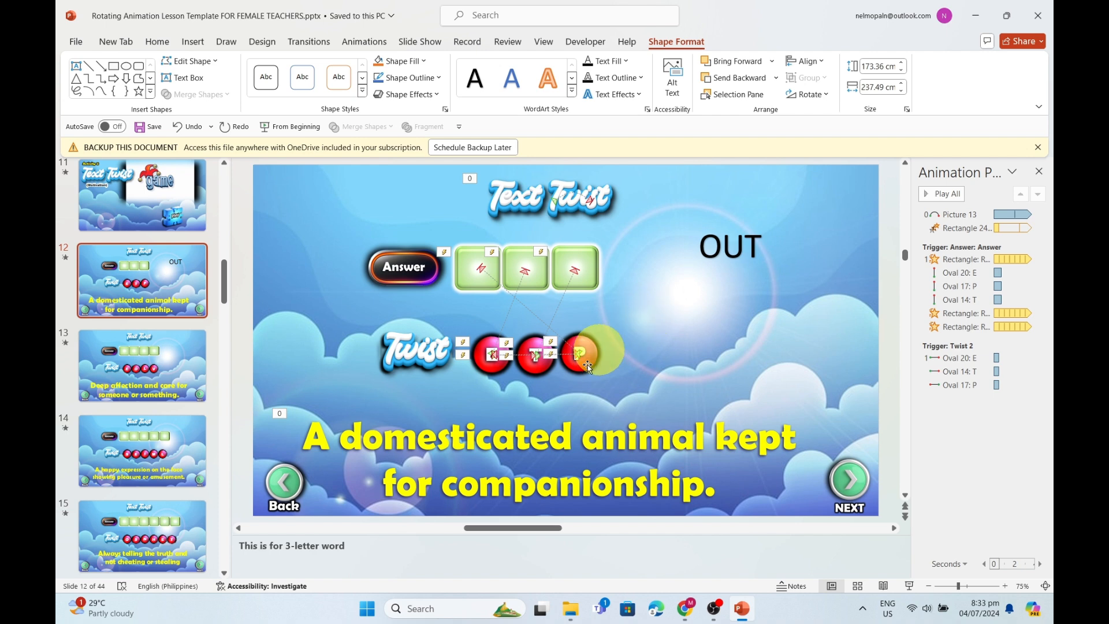
{"action": "left_click", "coordinate": [579, 353]}
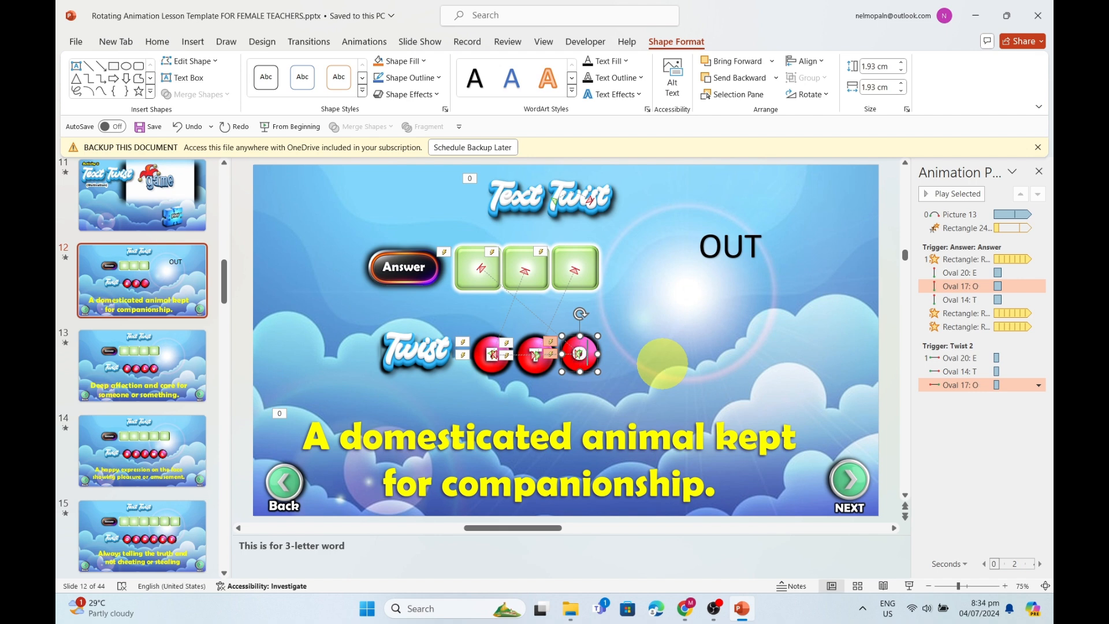
{"action": "scroll", "coordinate": [589, 373], "scroll_direction": "up", "scroll_amount": 2, "text": "ctrl"}
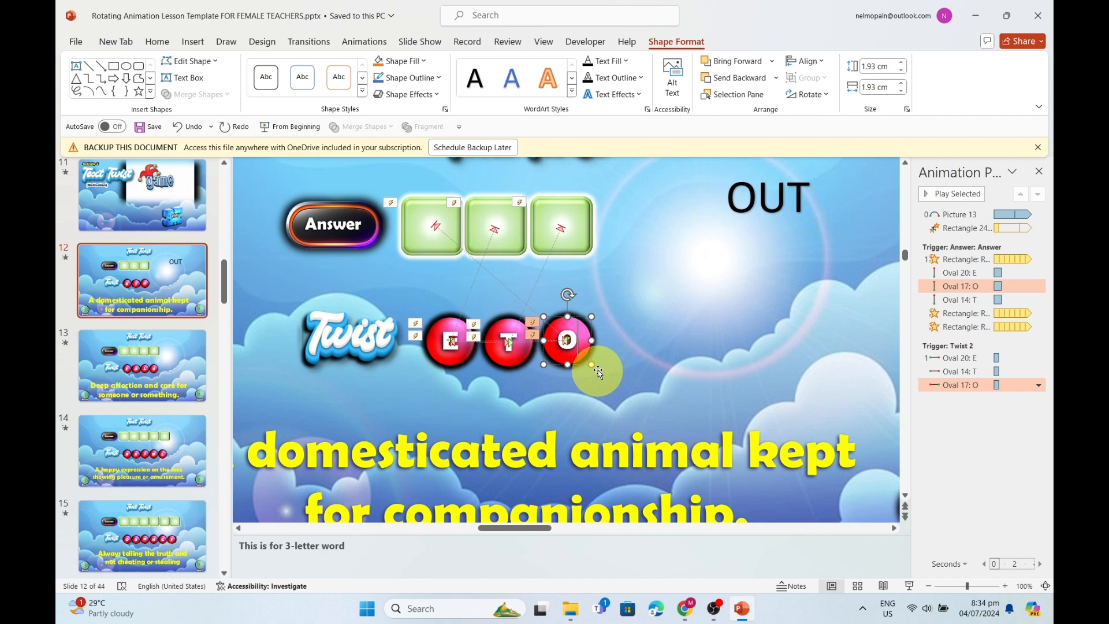
Set the letter balls to U, T, O and check the answer boxes against OUT.
{"action": "double_click", "coordinate": [763, 198]}
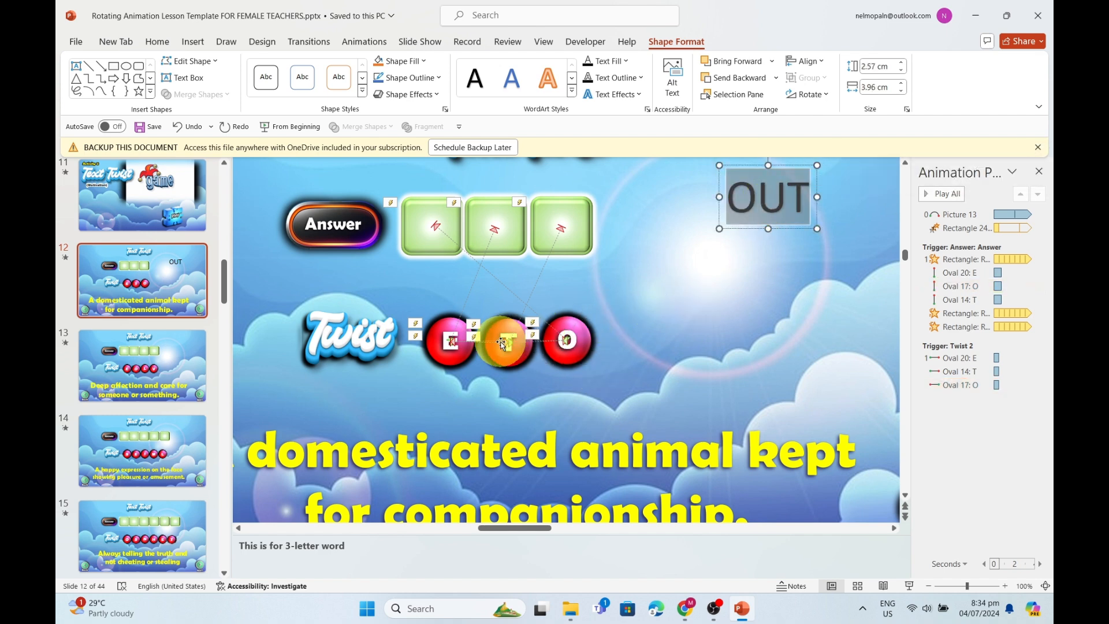
{"action": "left_click", "coordinate": [489, 235]}
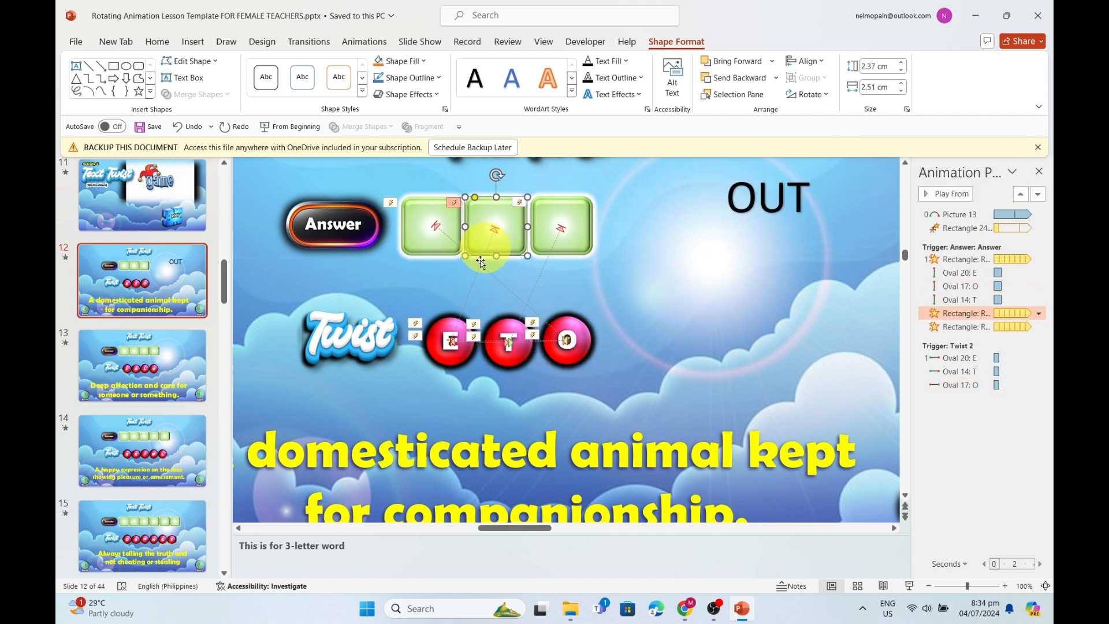
{"action": "left_click", "coordinate": [451, 342]}
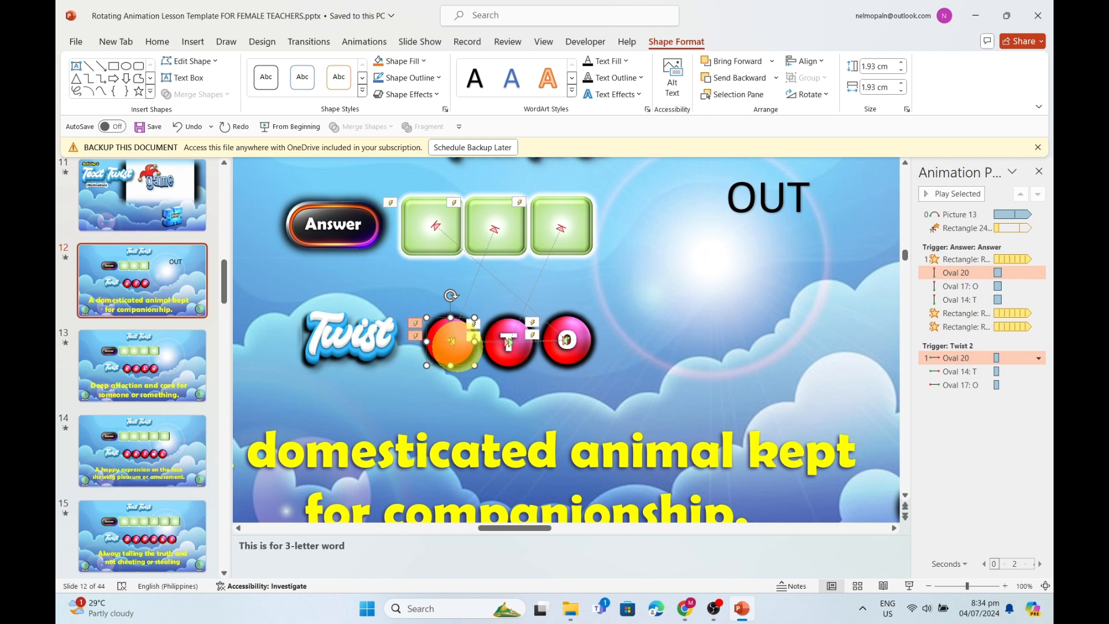
{"action": "type", "text": "U"}
{"action": "left_click", "coordinate": [563, 227]}
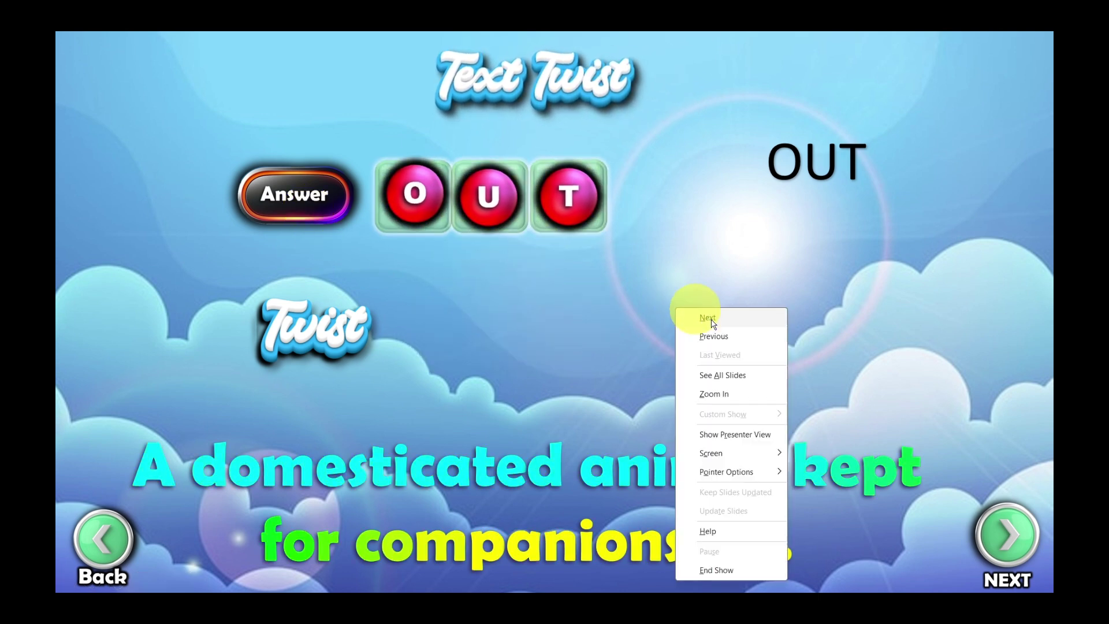
{"action": "left_click", "coordinate": [717, 570]}
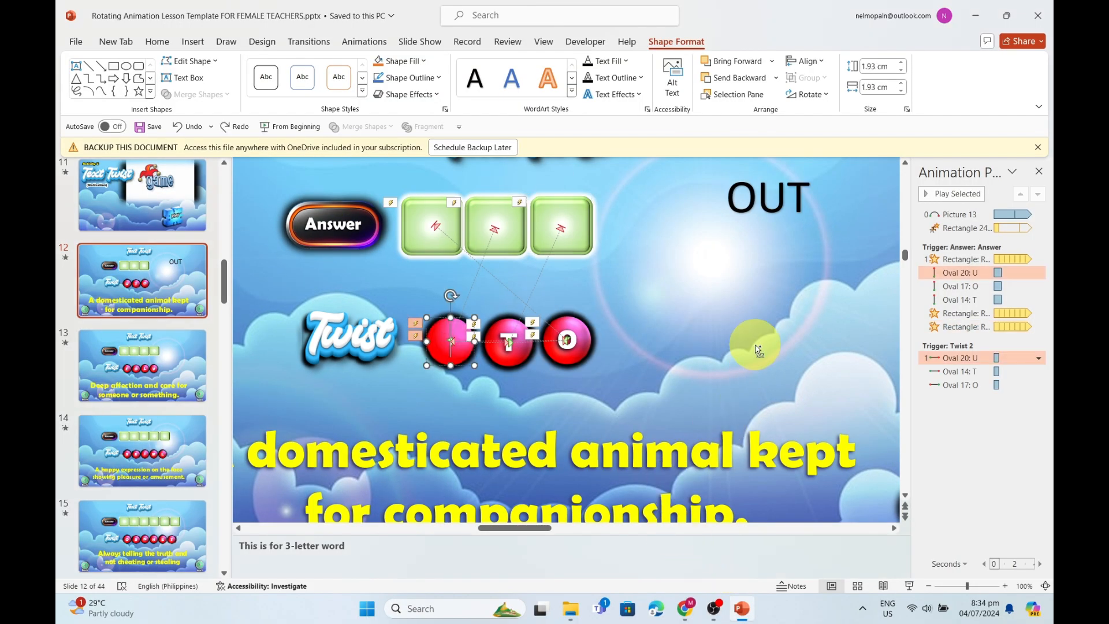
Test the deep-affection puzzle in slideshow: twist the letters, reveal the answer, end the show.
{"action": "key", "text": "Tab"}
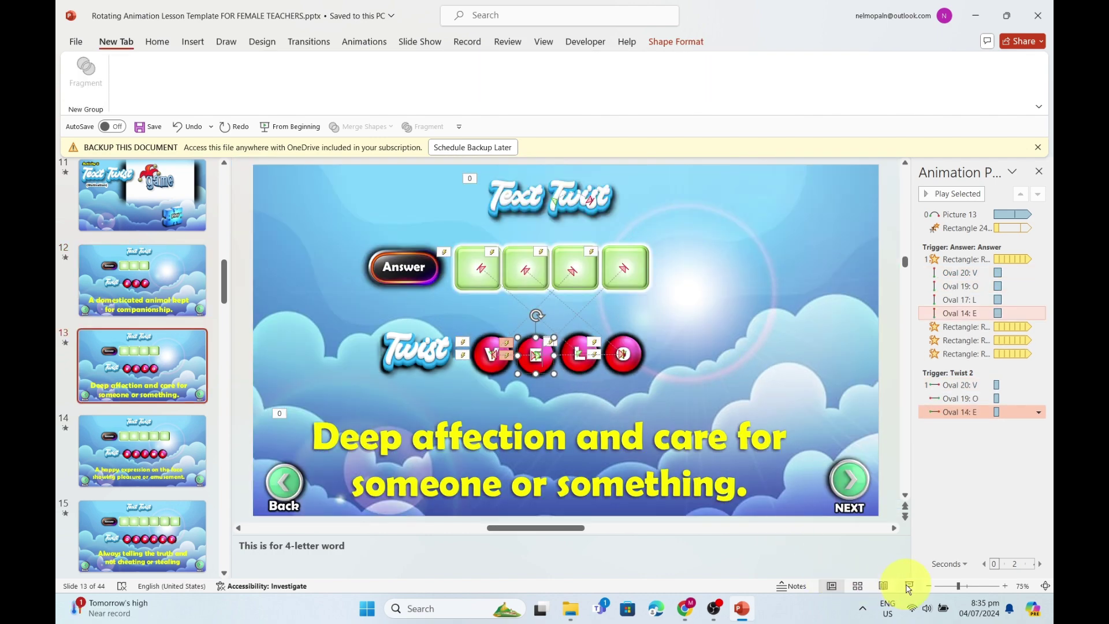
{"action": "left_click", "coordinate": [907, 586]}
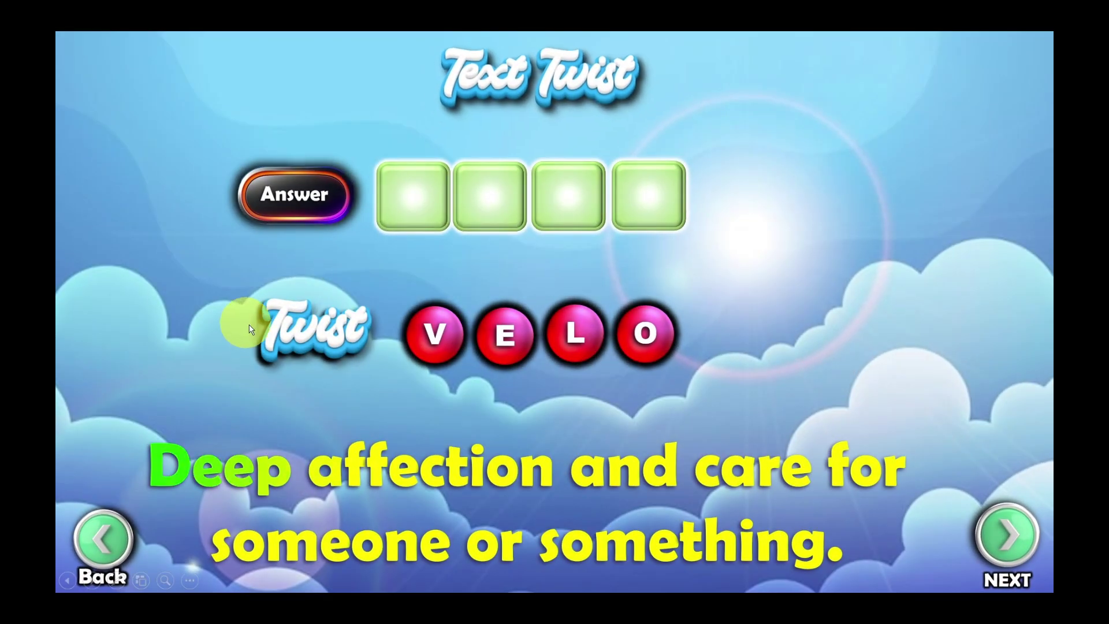
{"action": "left_click", "coordinate": [249, 329]}
{"action": "left_click", "coordinate": [344, 203]}
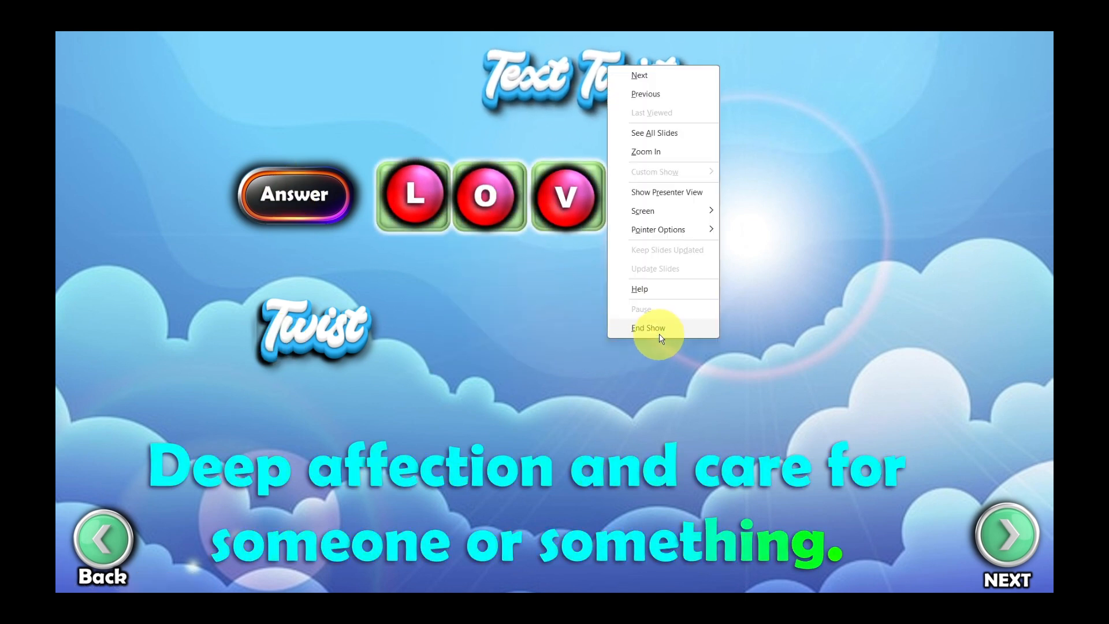
{"action": "left_click", "coordinate": [658, 330]}
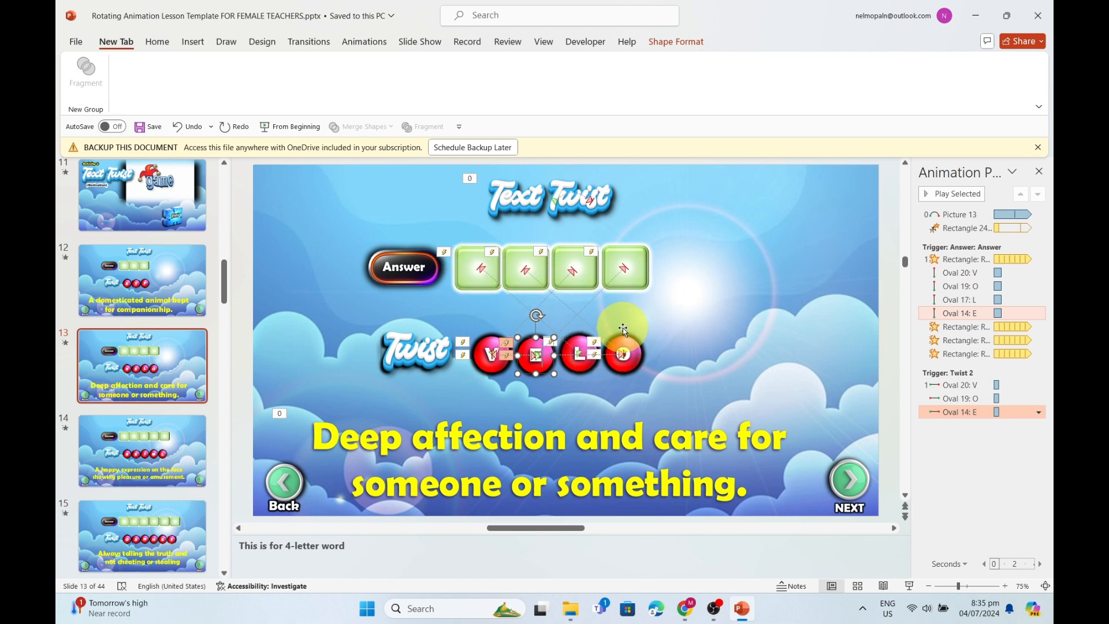
Test the happy-expression puzzle in slideshow, revealing SMILE, then end the show.
{"action": "left_click", "coordinate": [220, 449]}
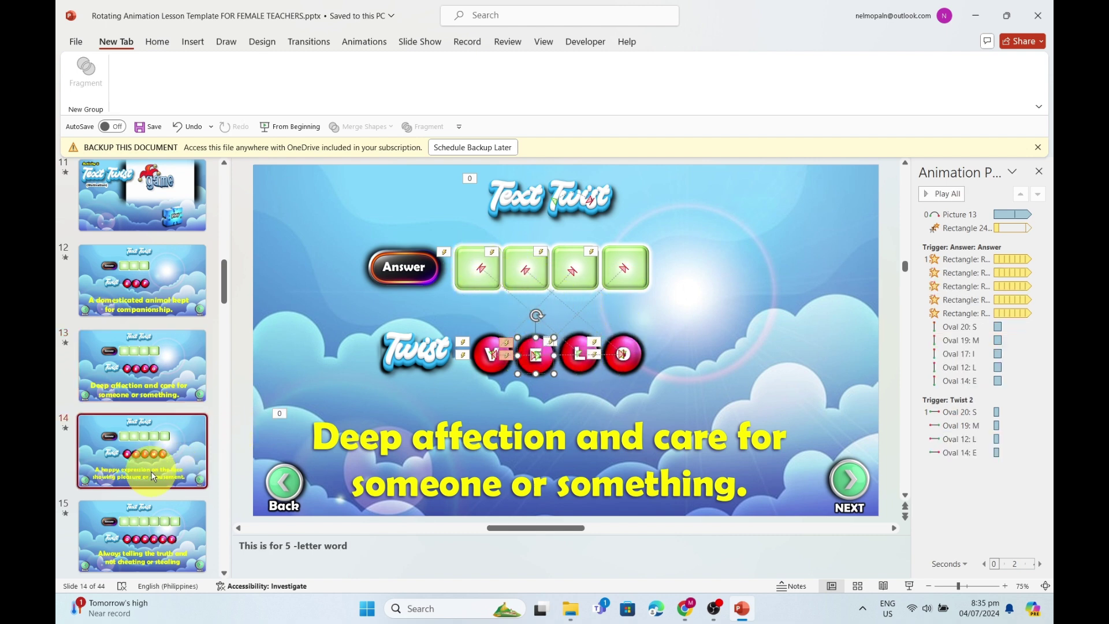
{"action": "left_click", "coordinate": [909, 587]}
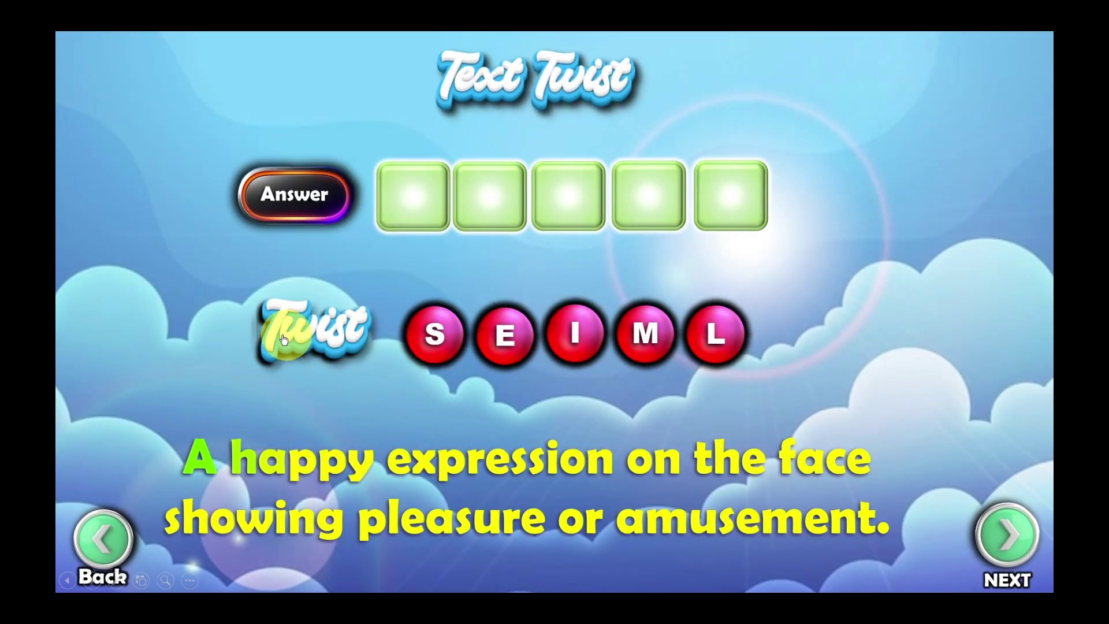
{"action": "left_click", "coordinate": [283, 338]}
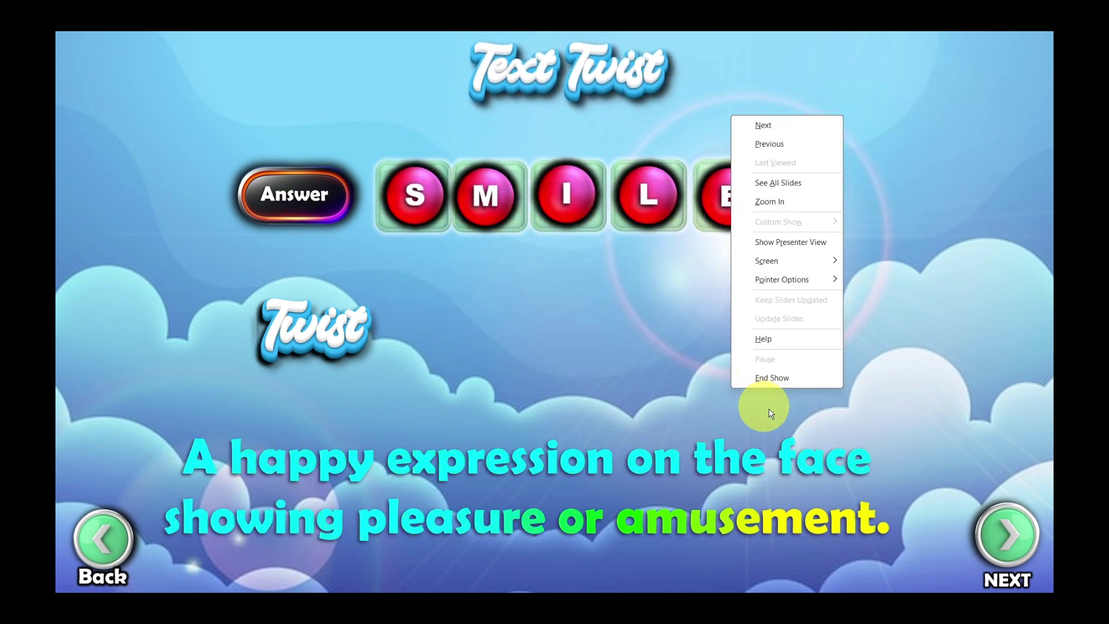
{"action": "left_click", "coordinate": [772, 378]}
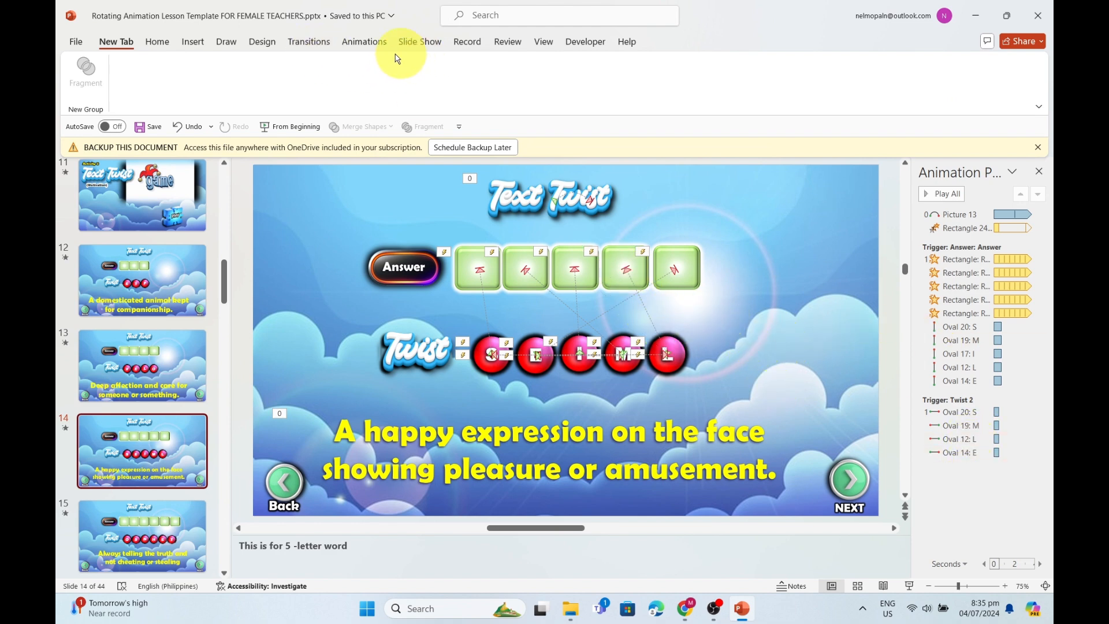
Browse the Animations, Transitions, Design, Draw and Slide Show ribbons, then close the Animation Pane.
{"action": "left_click", "coordinate": [365, 42]}
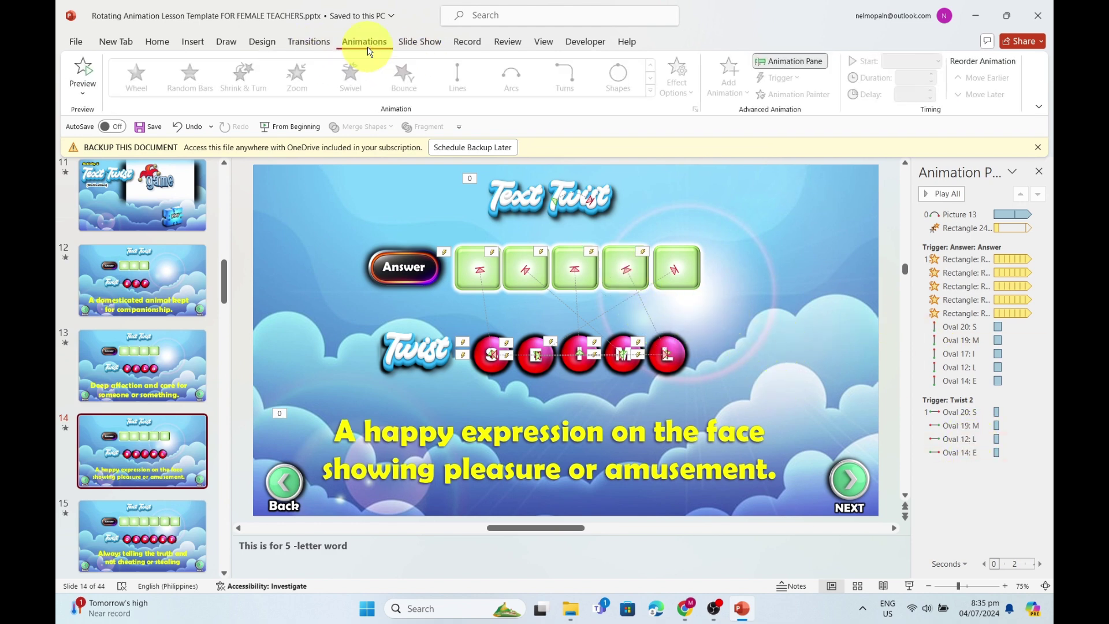
{"action": "left_click", "coordinate": [324, 45]}
{"action": "left_click", "coordinate": [261, 43]}
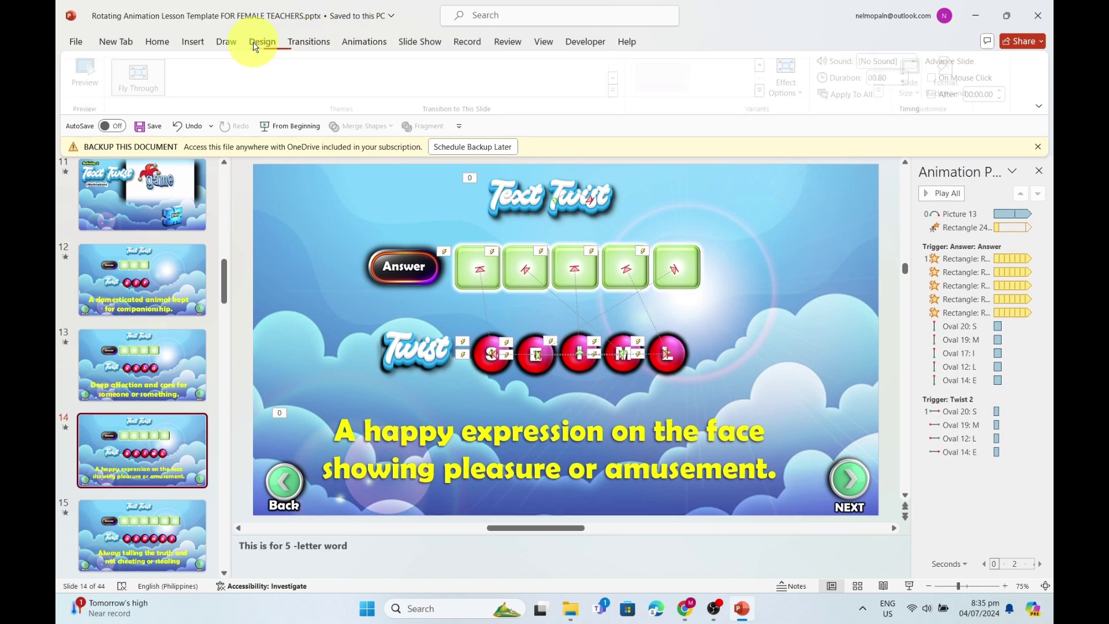
{"action": "left_click", "coordinate": [222, 43]}
{"action": "left_click", "coordinate": [130, 45]}
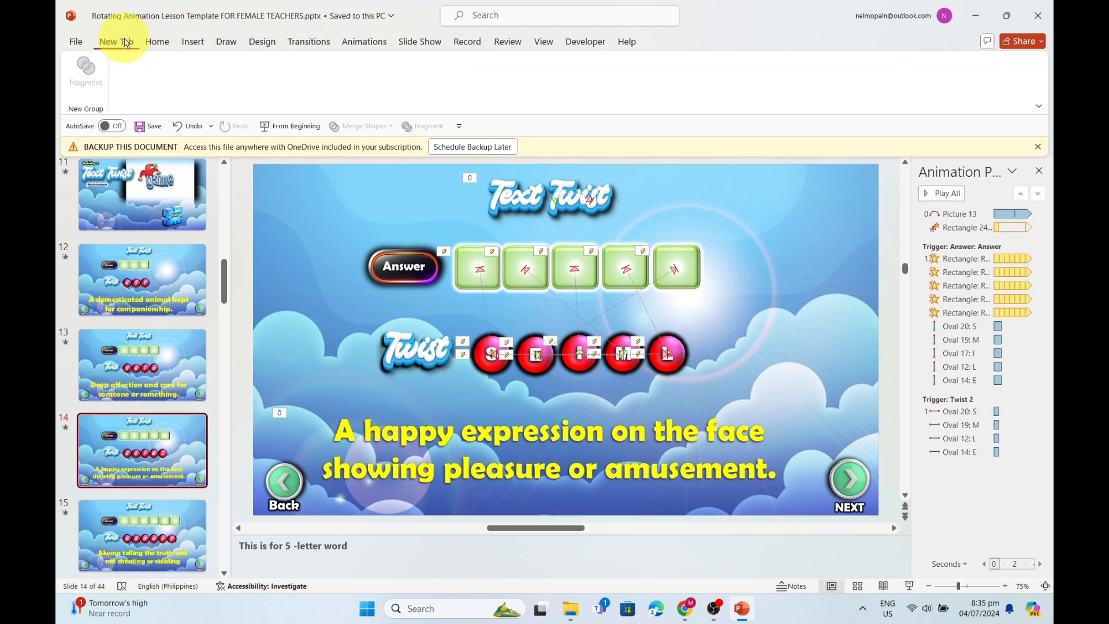
{"action": "left_click", "coordinate": [433, 47]}
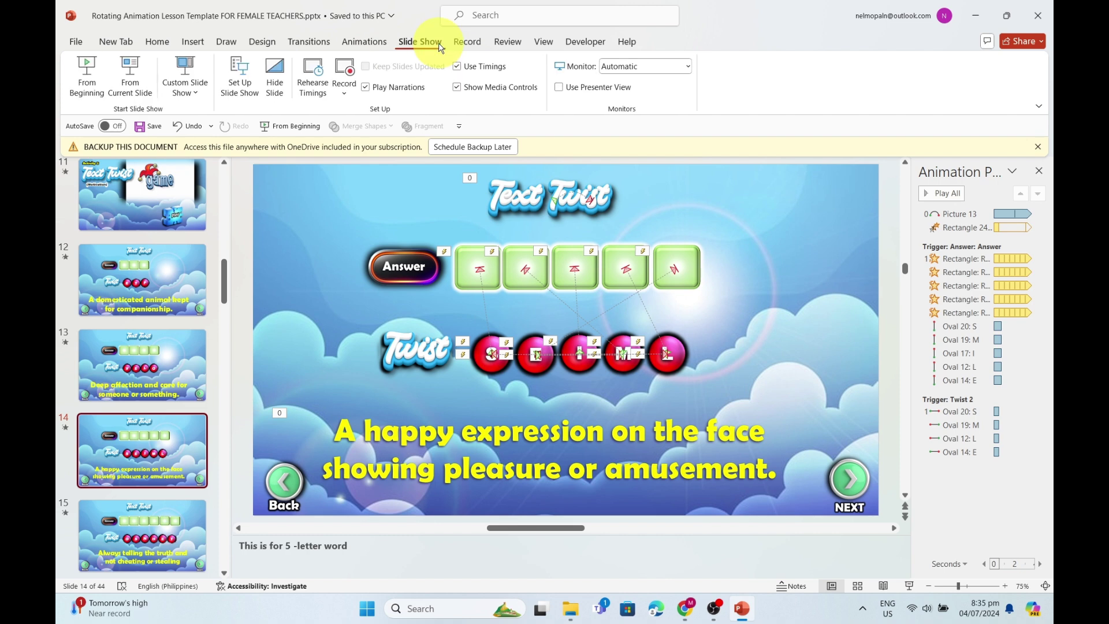
{"action": "left_click", "coordinate": [367, 42]}
{"action": "left_click", "coordinate": [1040, 173]}
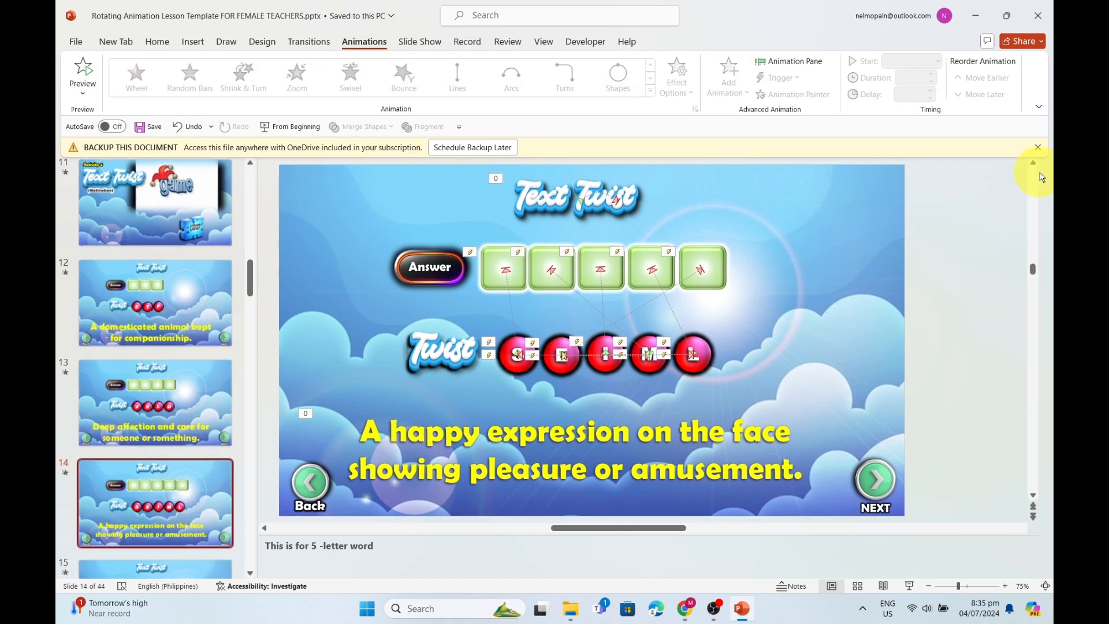
Review the Text Twist puzzles on slides 12 and 13, toggling animation tags on and off.
{"action": "left_click", "coordinate": [143, 316]}
{"action": "left_click", "coordinate": [144, 412]}
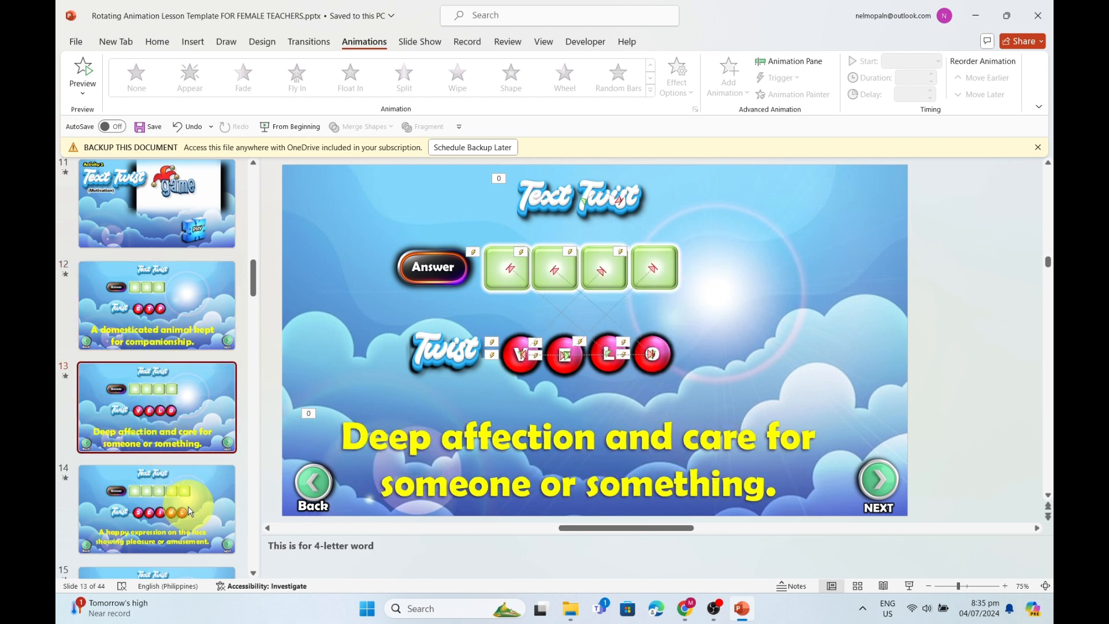
{"action": "left_click", "coordinate": [156, 44]}
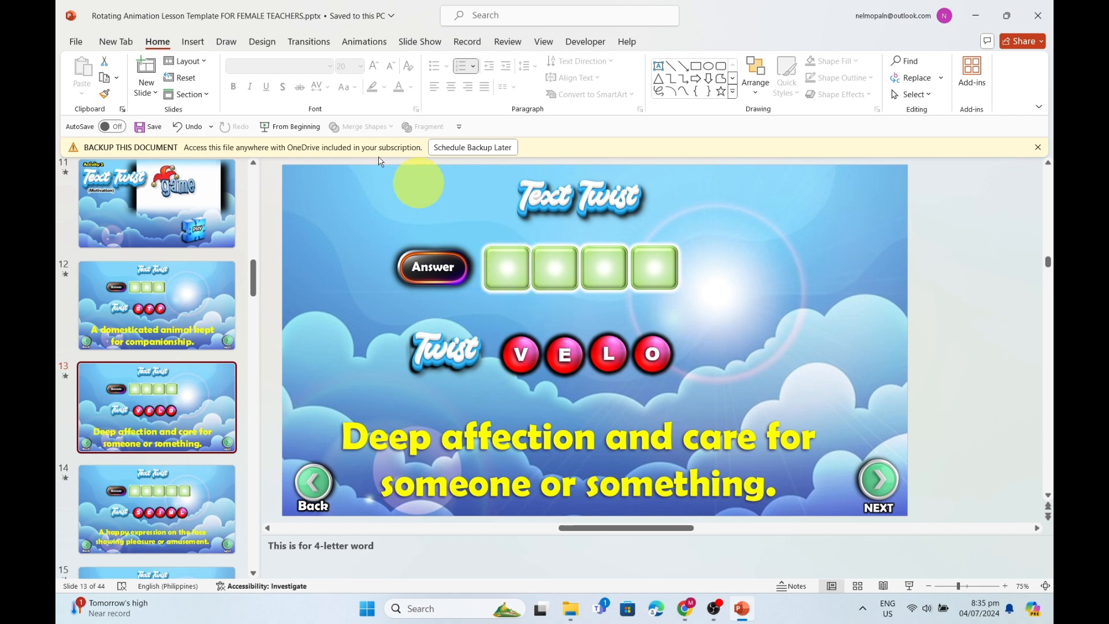
{"action": "left_click", "coordinate": [363, 49]}
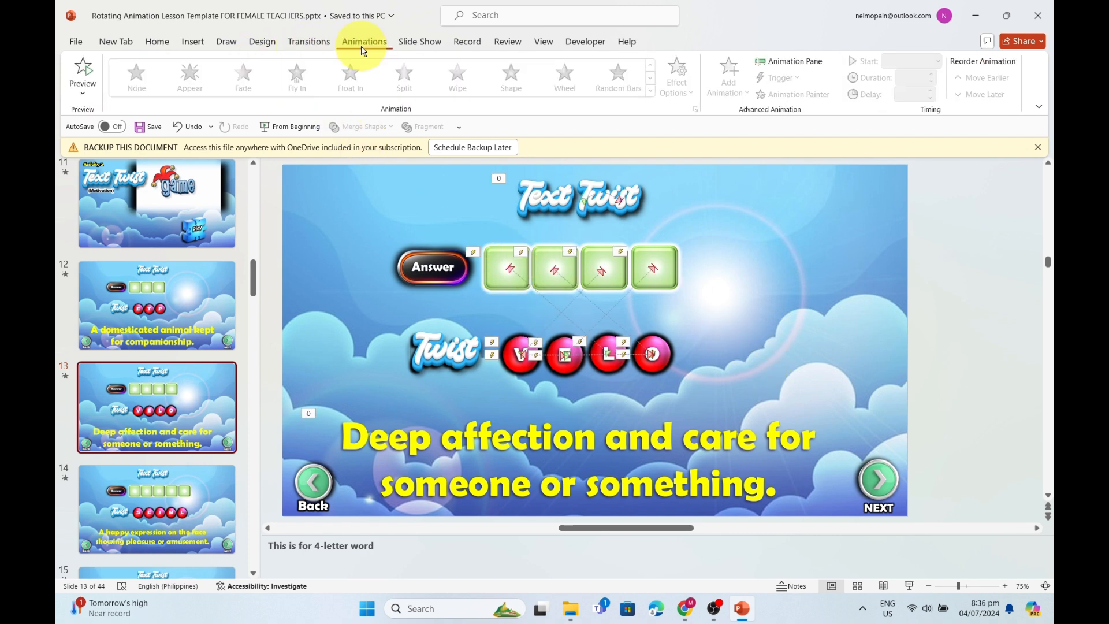
{"action": "left_click", "coordinate": [157, 44]}
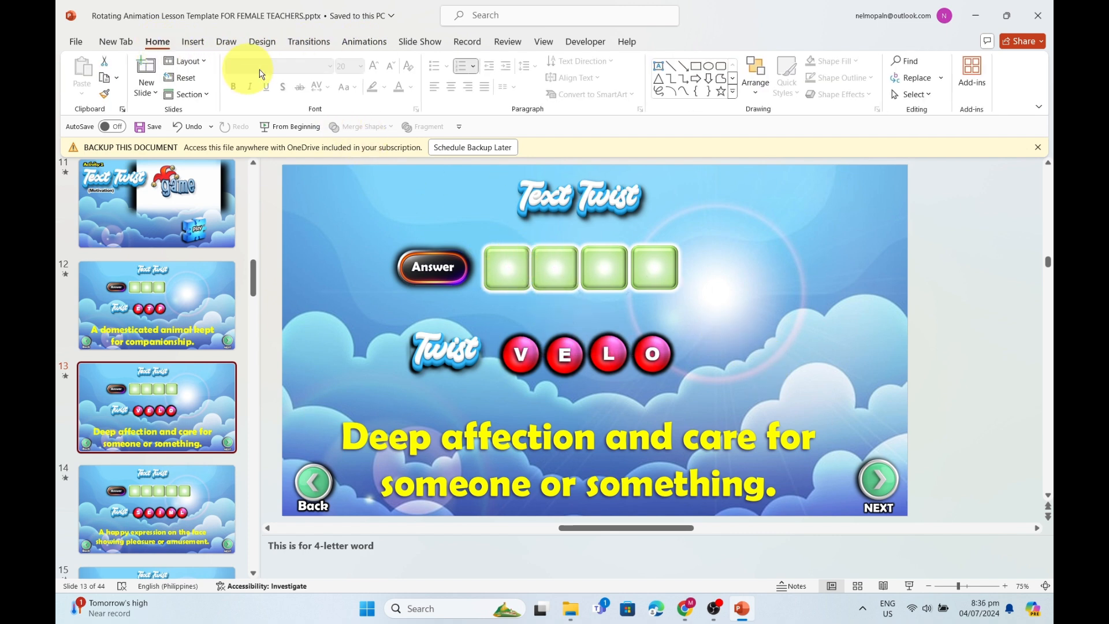
{"action": "left_click", "coordinate": [305, 42]}
{"action": "left_click", "coordinate": [363, 41]}
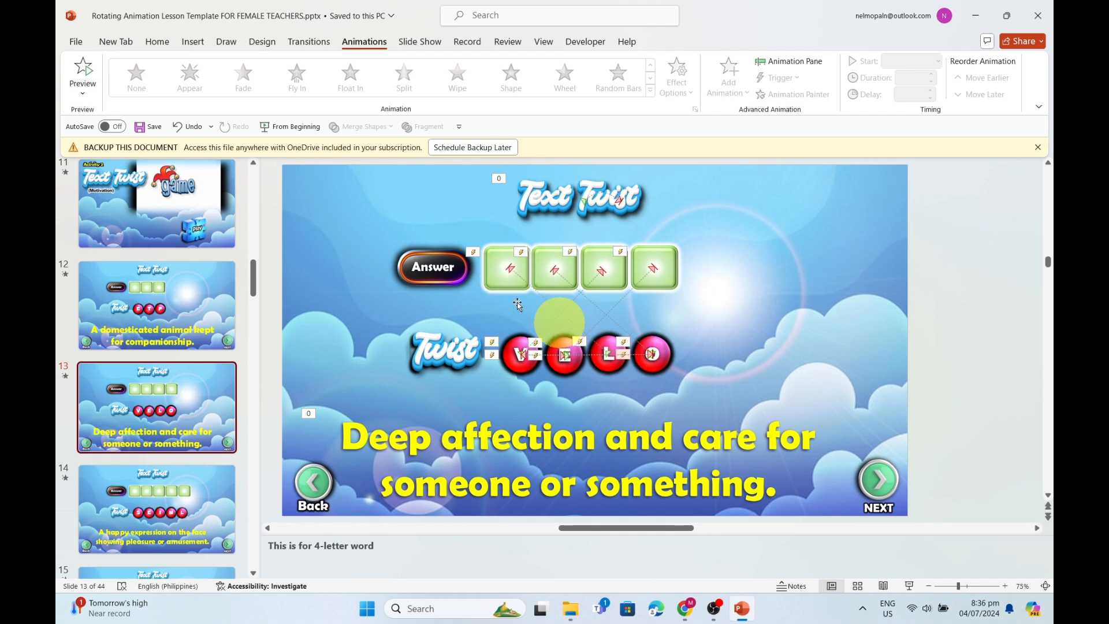
Page through Text Twist slides 14 to 17 and land on the Lesson Discussion slide.
{"action": "left_click", "coordinate": [148, 518]}
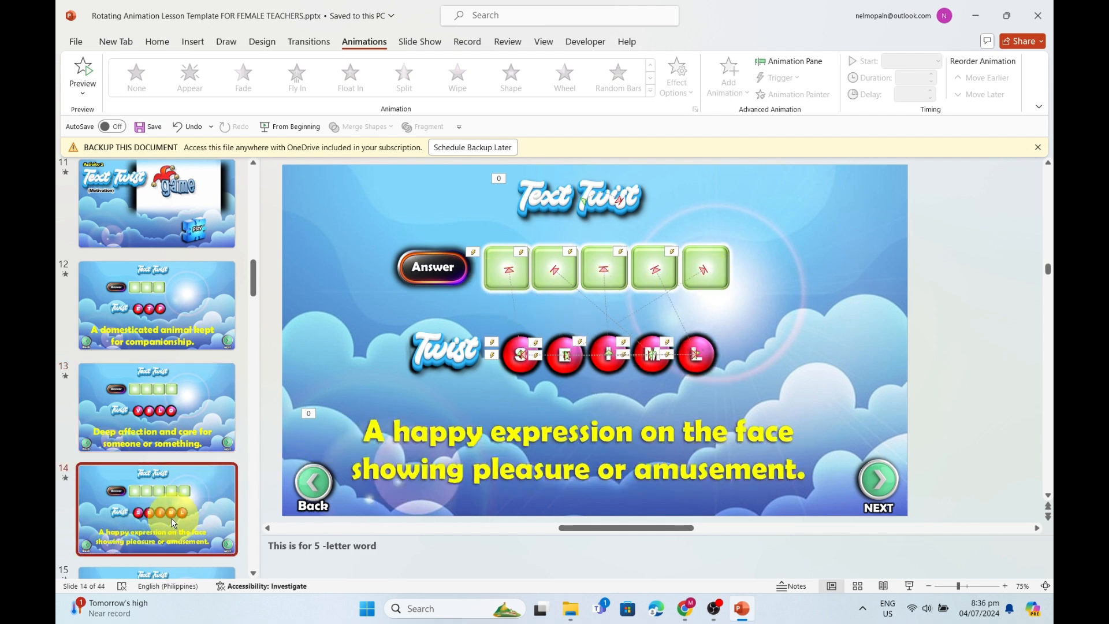
{"action": "left_click", "coordinate": [156, 520]}
{"action": "scroll", "coordinate": [163, 546], "scroll_direction": "down", "scroll_amount": 5}
{"action": "scroll", "coordinate": [162, 547], "scroll_direction": "down", "scroll_amount": 1}
{"action": "left_click", "coordinate": [186, 335]}
{"action": "left_click", "coordinate": [173, 431]}
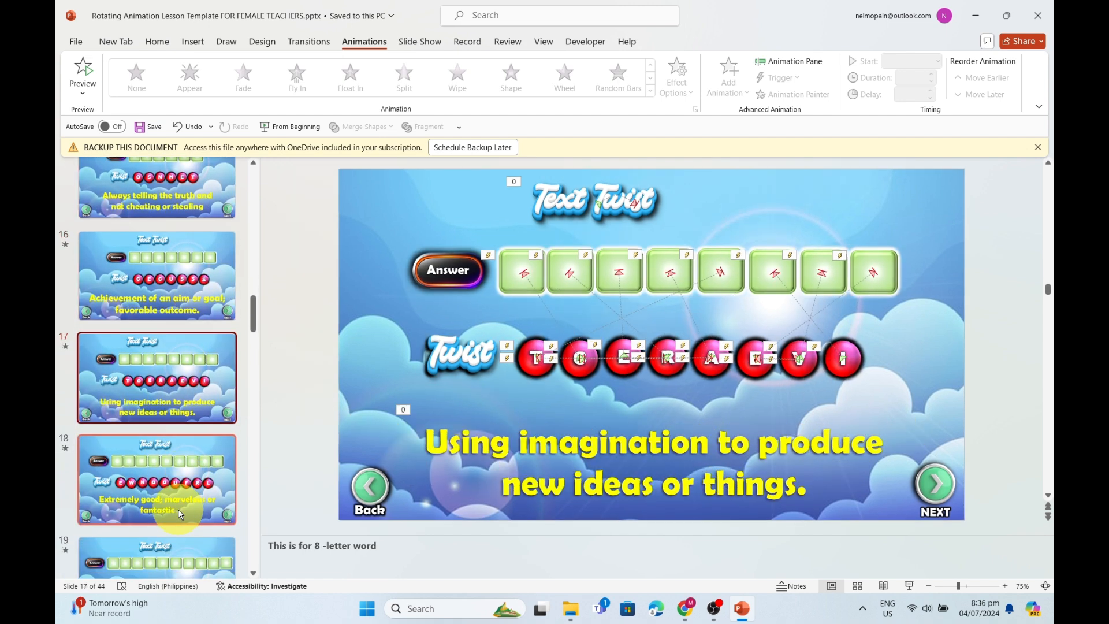
{"action": "scroll", "coordinate": [178, 509], "scroll_direction": "down", "scroll_amount": 3}
{"action": "scroll", "coordinate": [178, 509], "scroll_direction": "down", "scroll_amount": 2}
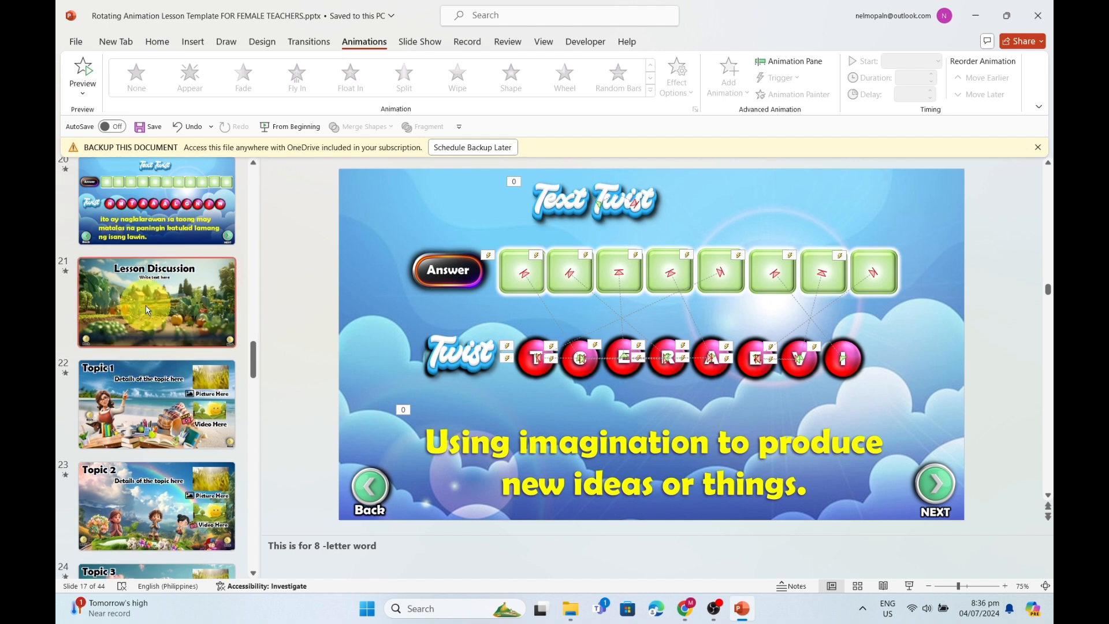
{"action": "left_click", "coordinate": [123, 328]}
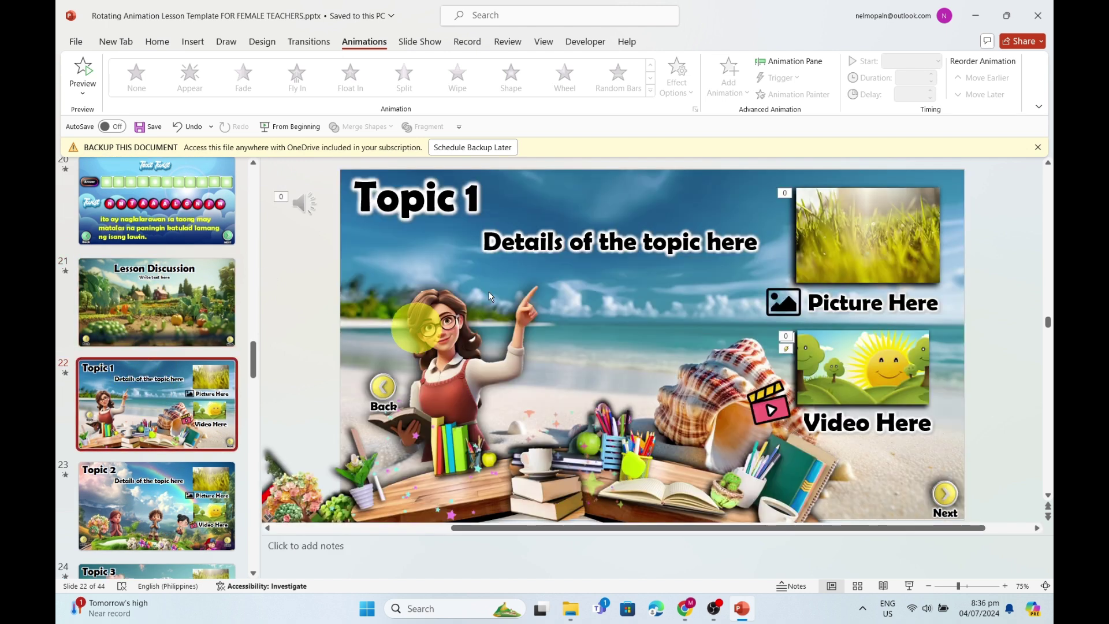
Review the Topic 1, Boys vs. Girls game board and Team Battle slides, ending on Activity 3.
{"action": "double_click", "coordinate": [579, 242]}
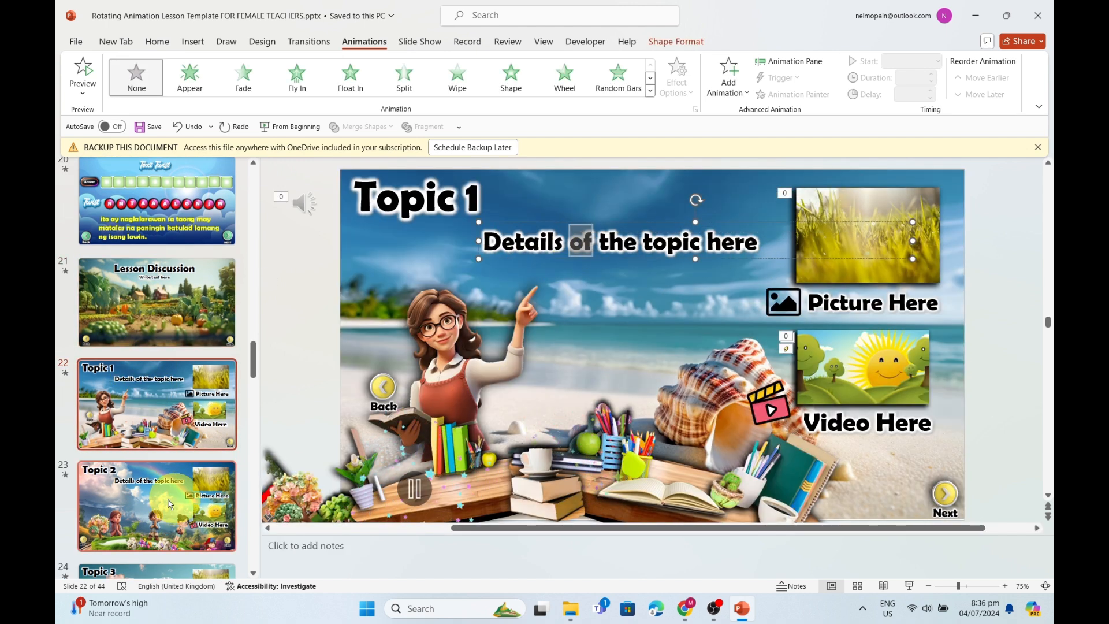
{"action": "scroll", "coordinate": [167, 504], "scroll_direction": "down", "scroll_amount": 2}
{"action": "scroll", "coordinate": [167, 506], "scroll_direction": "down", "scroll_amount": 2}
{"action": "scroll", "coordinate": [164, 508], "scroll_direction": "down", "scroll_amount": 2}
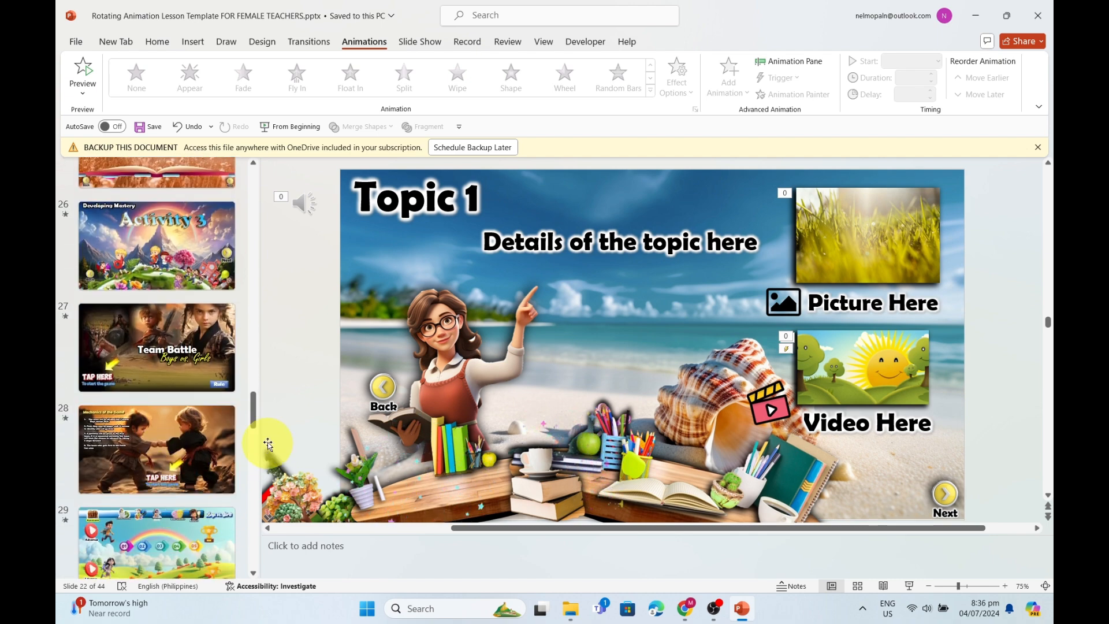
{"action": "scroll", "coordinate": [257, 422], "scroll_direction": "down", "scroll_amount": 1}
{"action": "scroll", "coordinate": [253, 415], "scroll_direction": "down", "scroll_amount": 1}
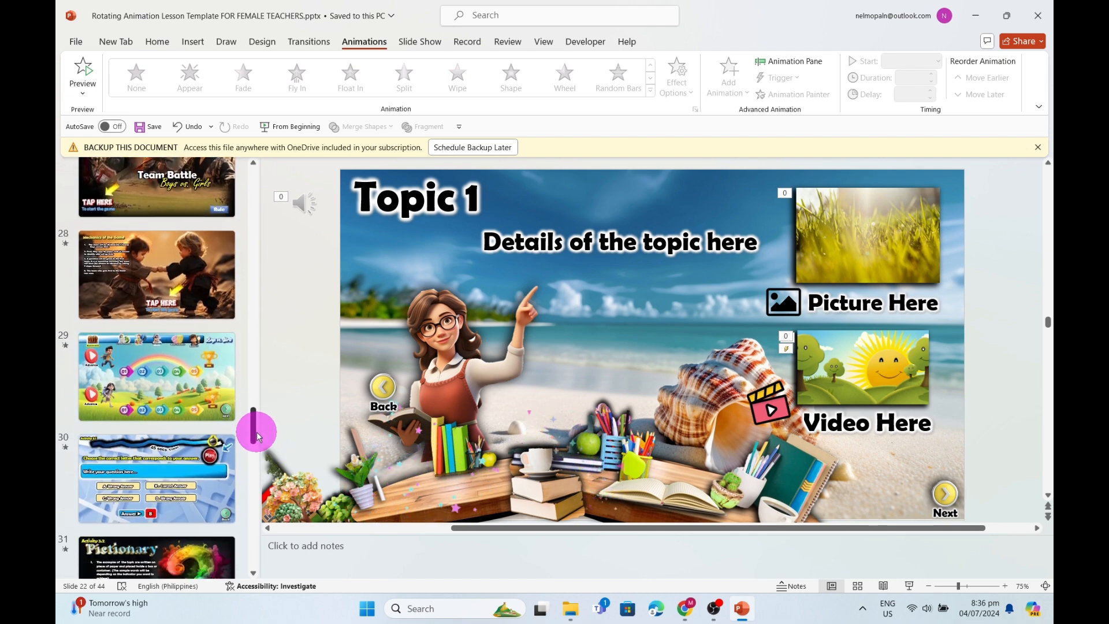
{"action": "left_click", "coordinate": [165, 393]}
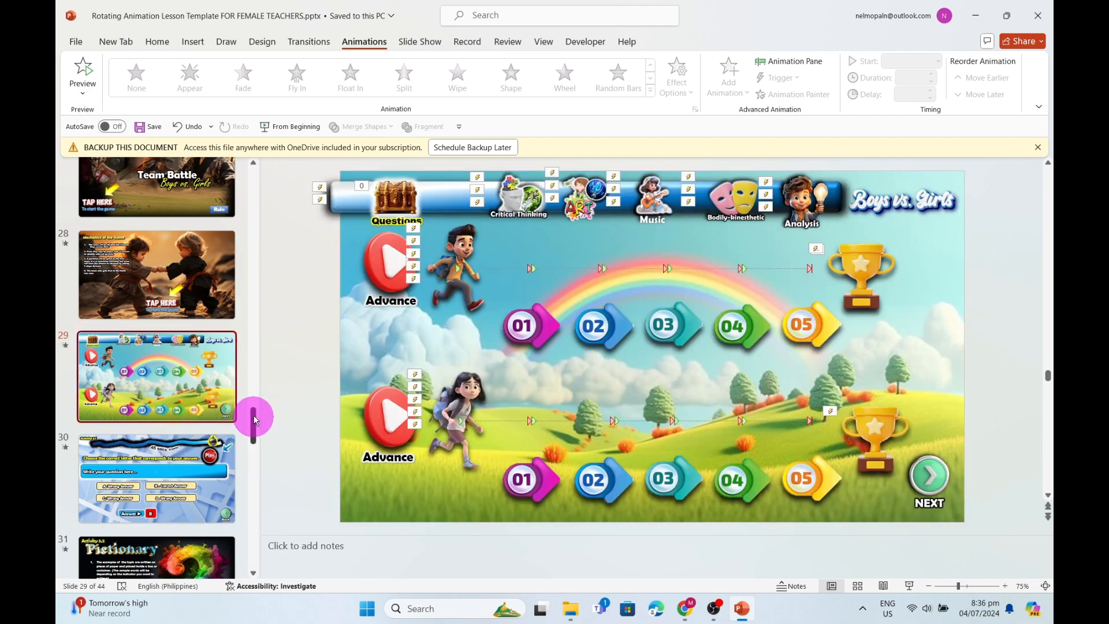
{"action": "scroll", "coordinate": [254, 417], "scroll_direction": "up", "scroll_amount": 2}
{"action": "scroll", "coordinate": [254, 416], "scroll_direction": "up", "scroll_amount": 1}
{"action": "scroll", "coordinate": [256, 417], "scroll_direction": "up", "scroll_amount": 2}
{"action": "scroll", "coordinate": [255, 415], "scroll_direction": "down", "scroll_amount": 2}
{"action": "scroll", "coordinate": [255, 415], "scroll_direction": "down", "scroll_amount": 2}
{"action": "left_click", "coordinate": [153, 346]}
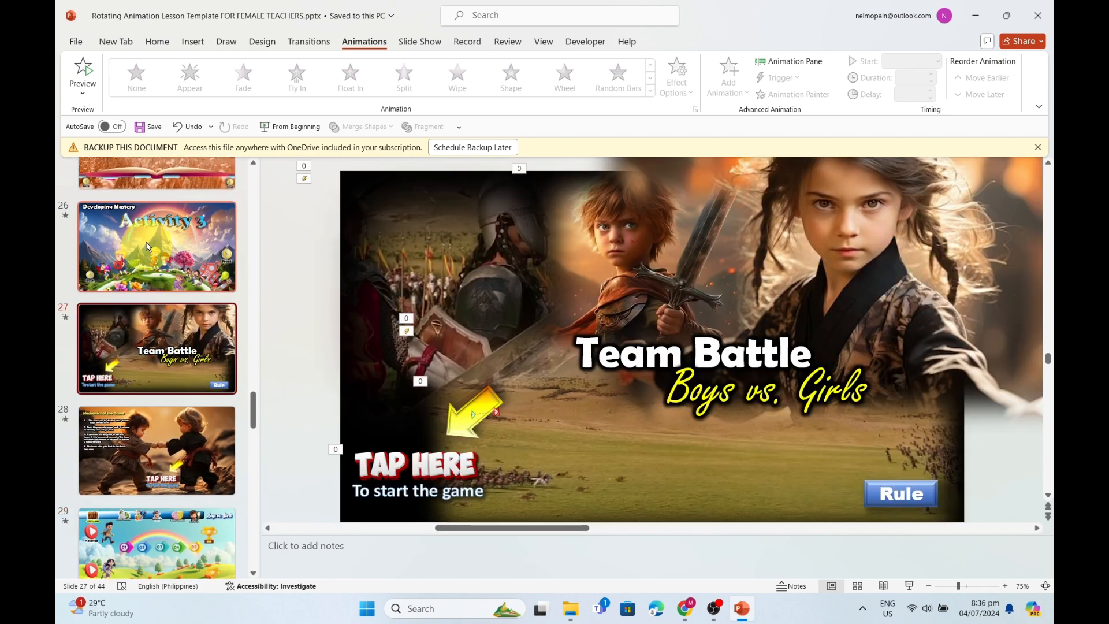
{"action": "left_click", "coordinate": [145, 241]}
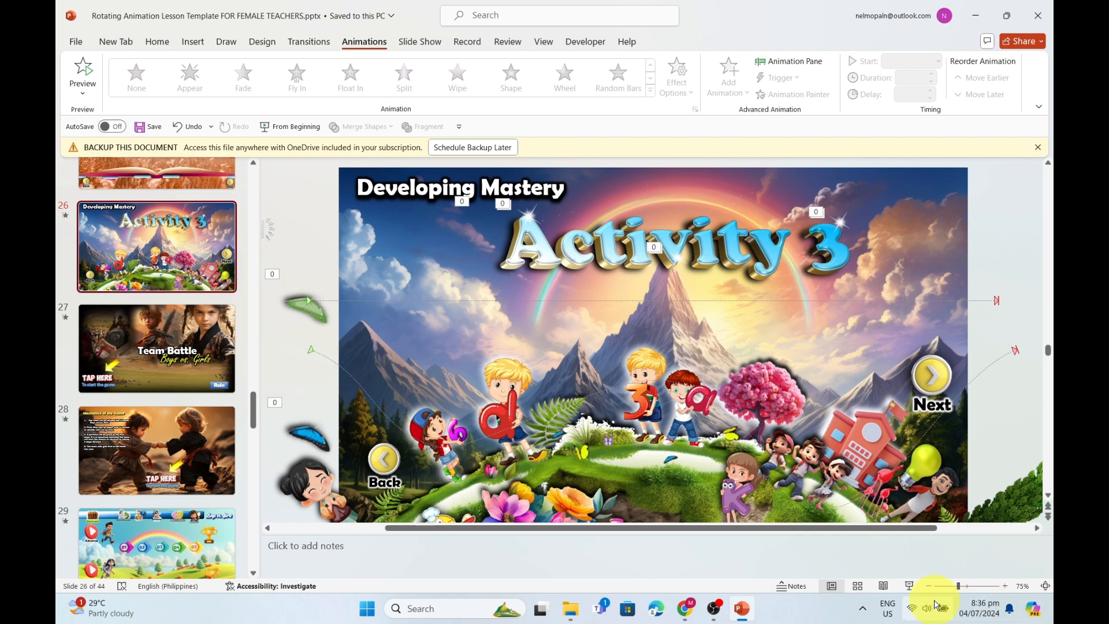
Start the slideshow, launch the game, toggle the Questions chest and enter the Activity 3.1 quiz.
{"action": "left_click", "coordinate": [913, 589]}
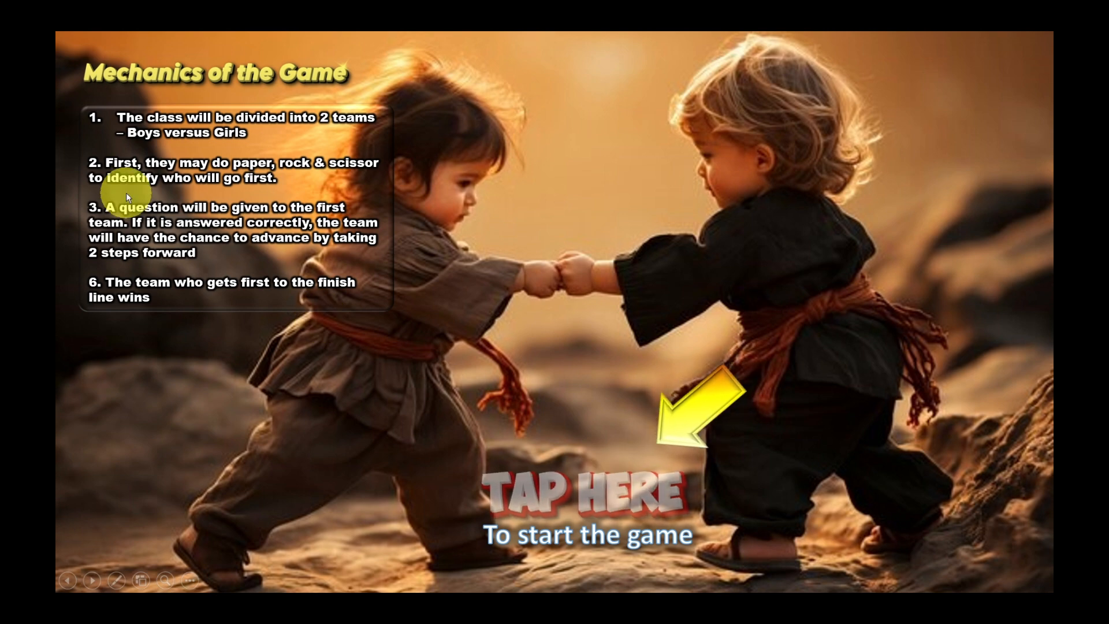
{"action": "left_click", "coordinate": [543, 485]}
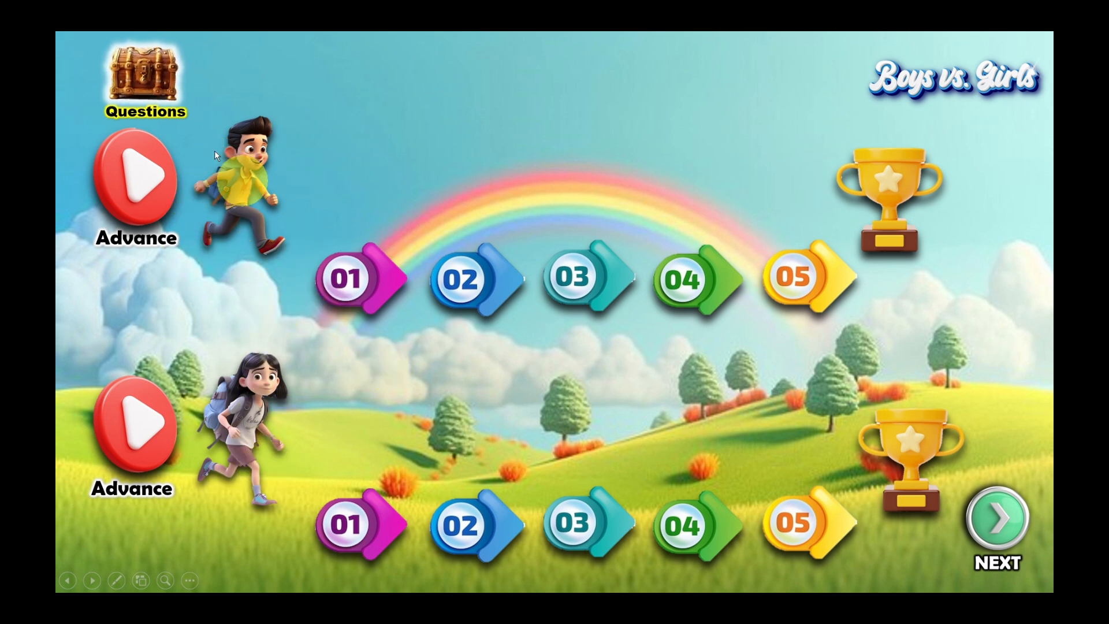
{"action": "left_click", "coordinate": [159, 82]}
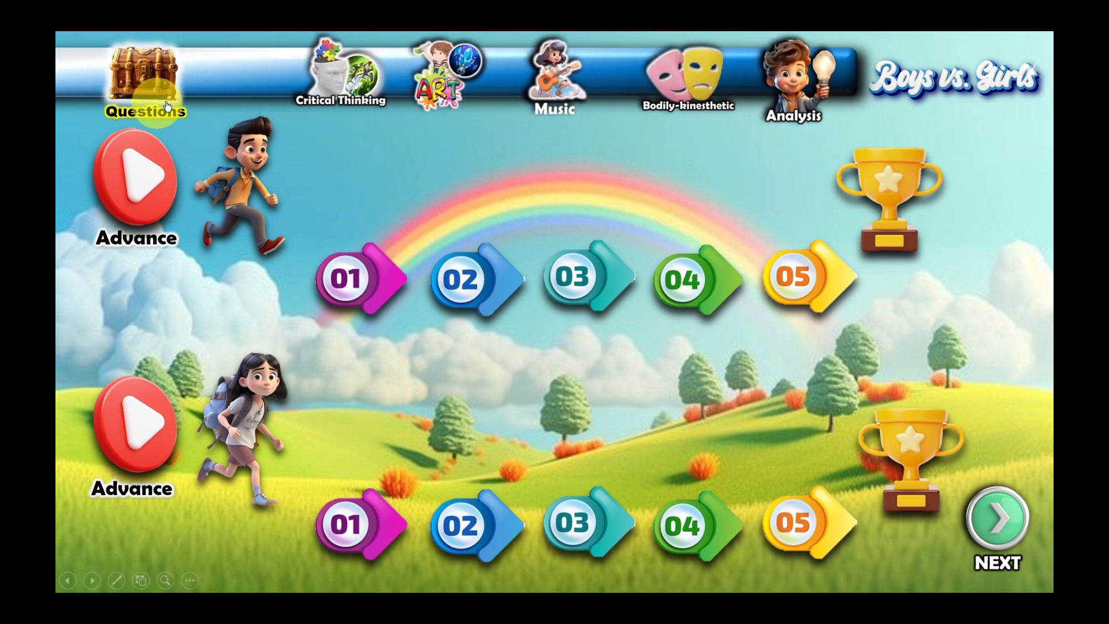
{"action": "left_click", "coordinate": [177, 97]}
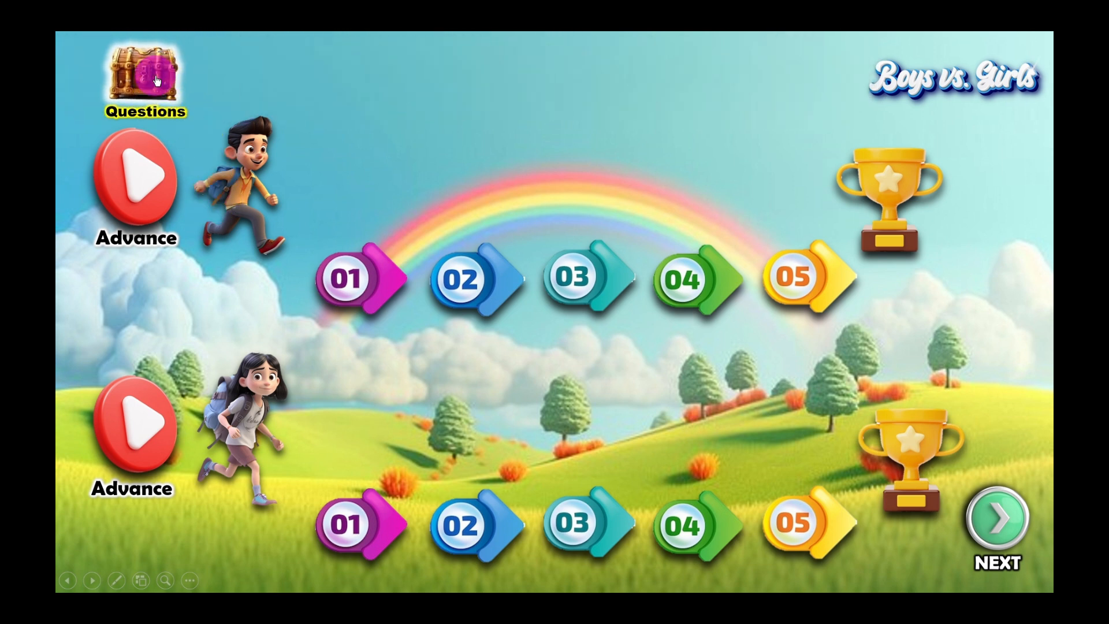
{"action": "left_click", "coordinate": [157, 80]}
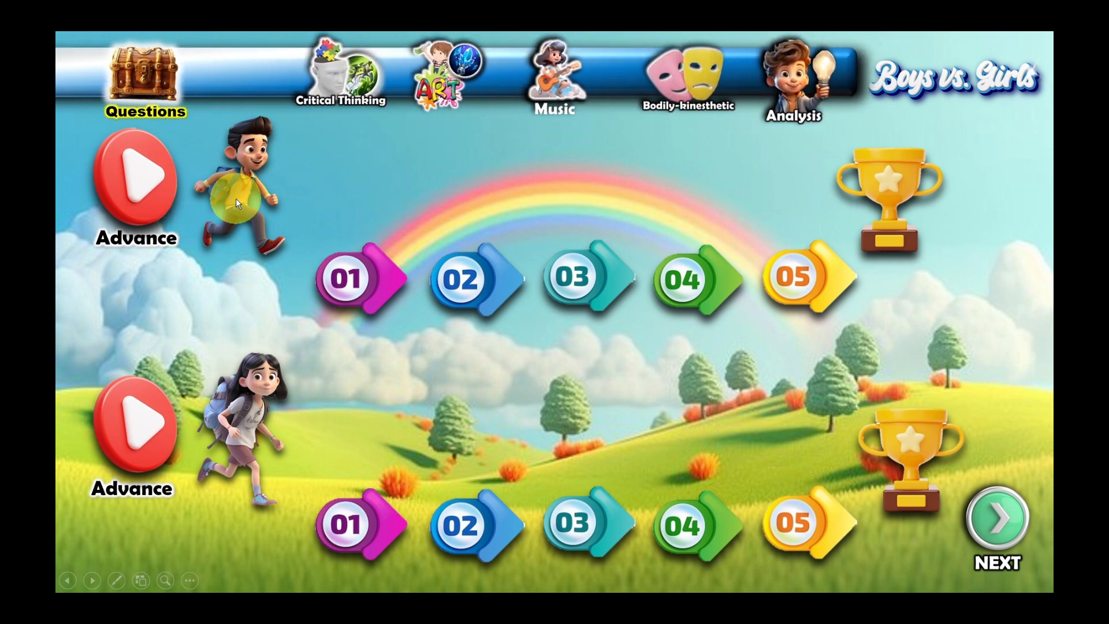
{"action": "left_click", "coordinate": [335, 84]}
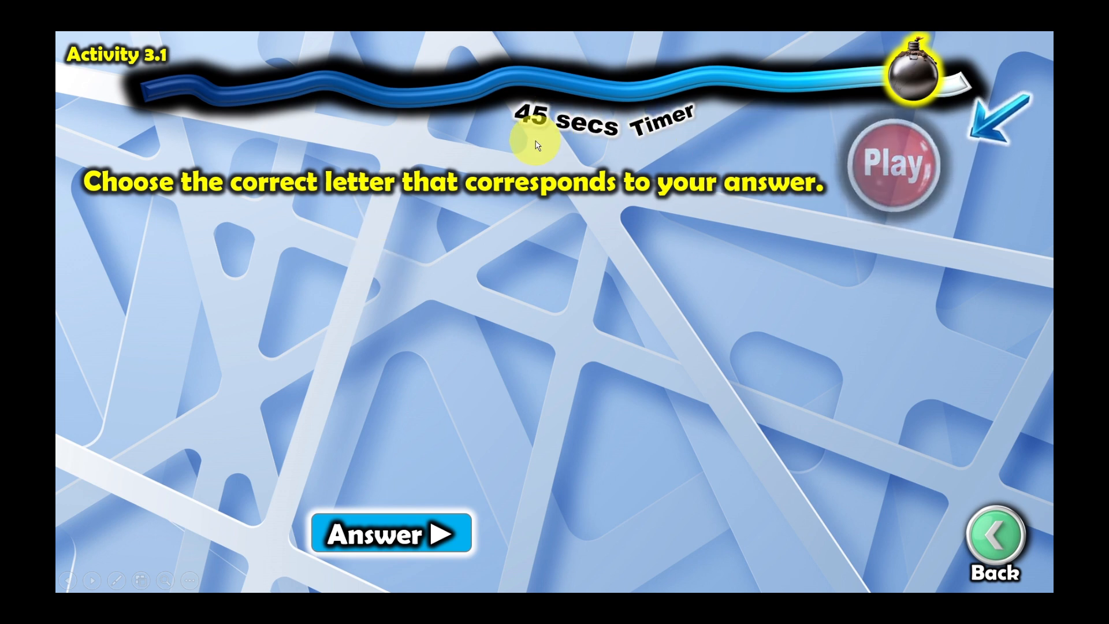
Run the quiz timer, test answers A, C and D, then reveal B as the correct answer.
{"action": "left_click", "coordinate": [908, 169]}
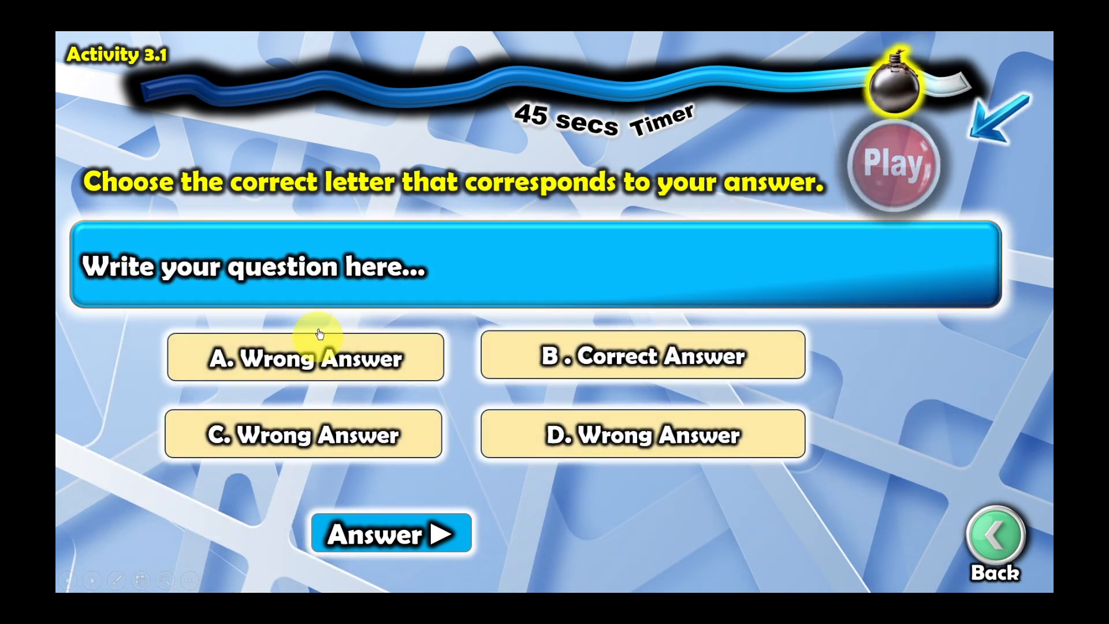
{"action": "left_click", "coordinate": [335, 369]}
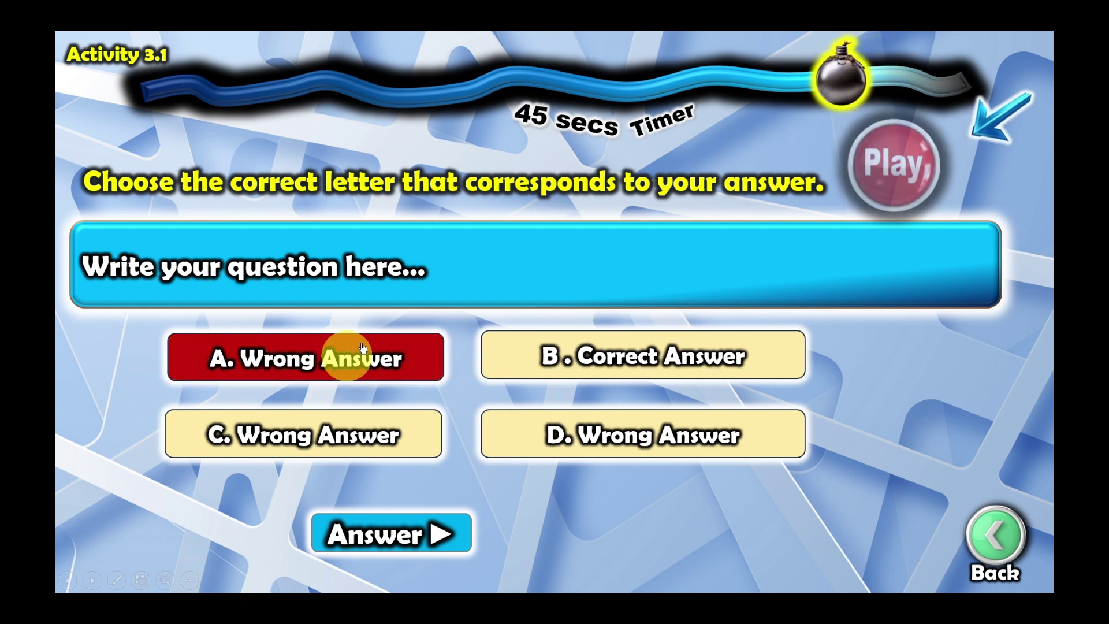
{"action": "left_click", "coordinate": [338, 453]}
{"action": "left_click", "coordinate": [592, 439]}
{"action": "left_click", "coordinate": [669, 355]}
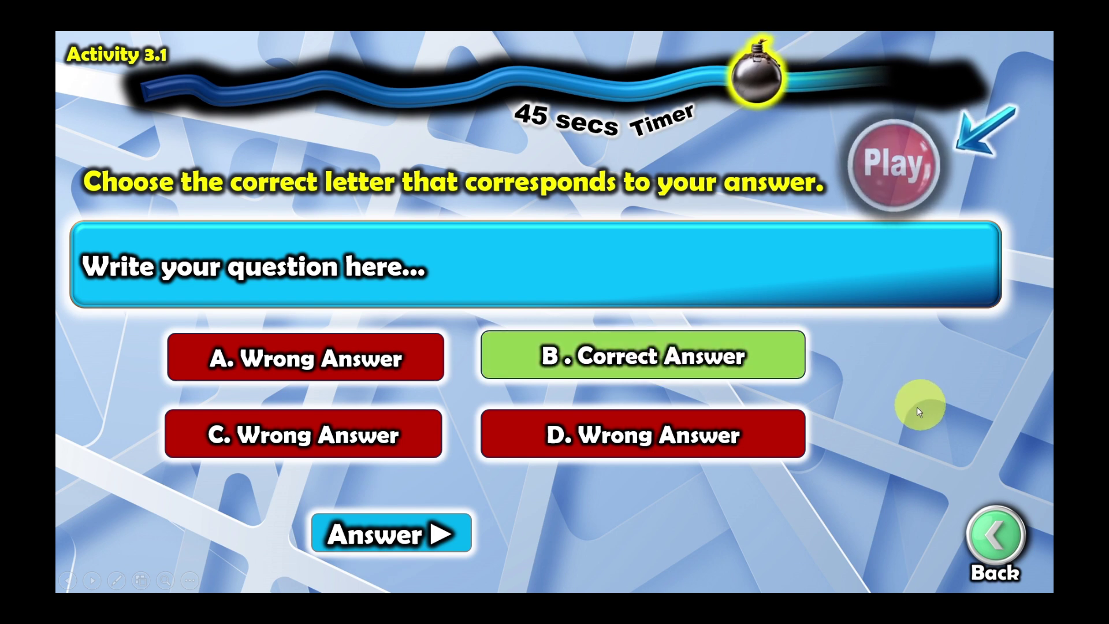
{"action": "left_click", "coordinate": [389, 552]}
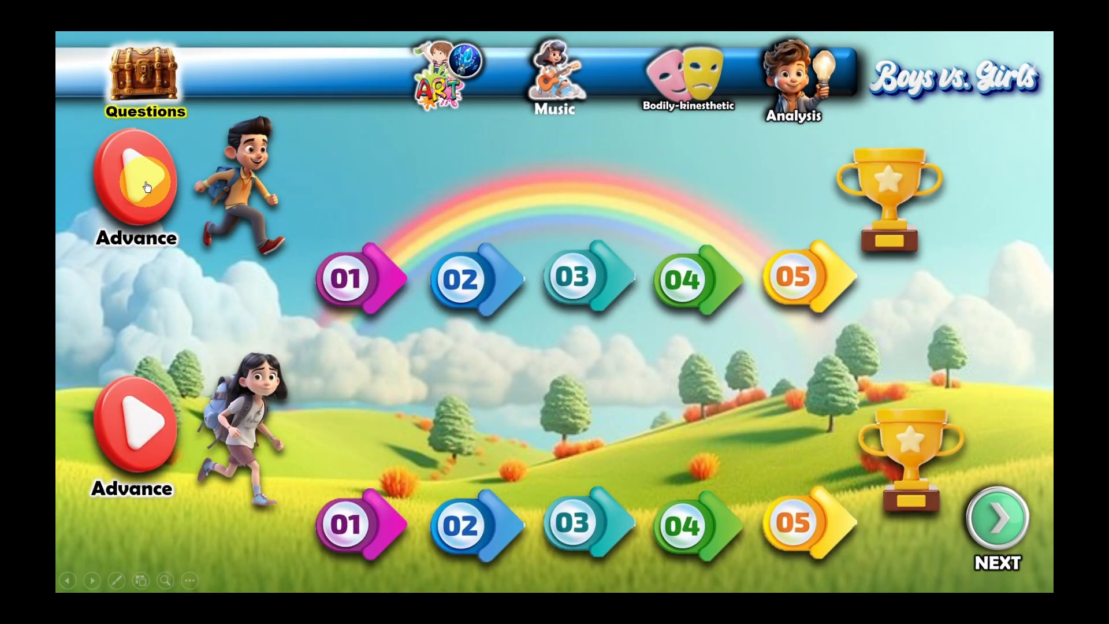
Advance the boy to arrow 02 and play the ART category activity.
{"action": "left_click", "coordinate": [146, 187]}
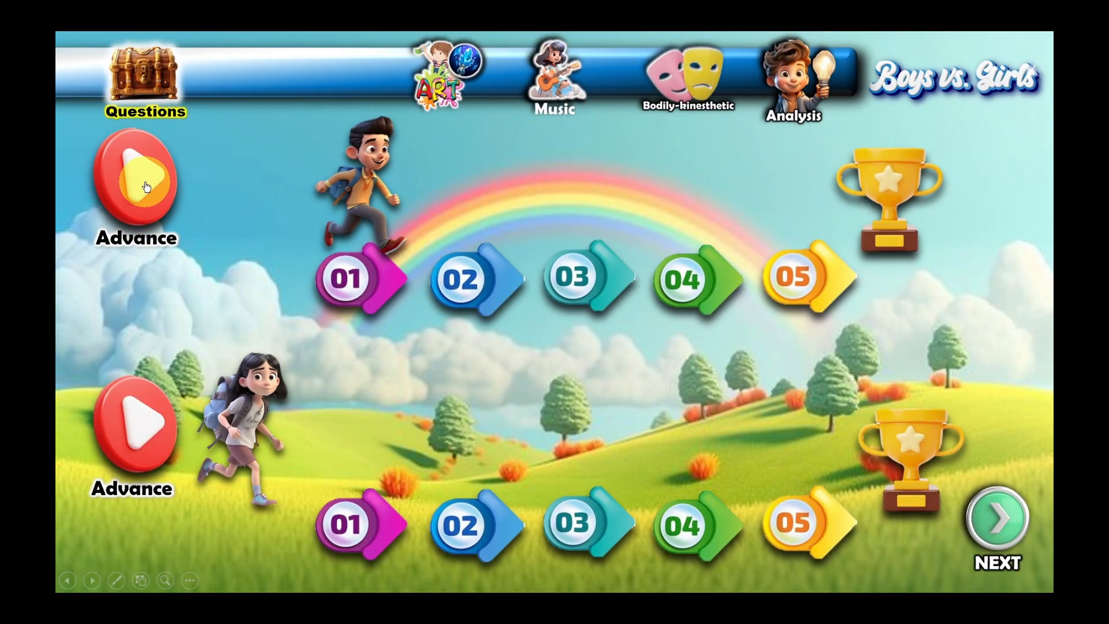
{"action": "left_click", "coordinate": [146, 186]}
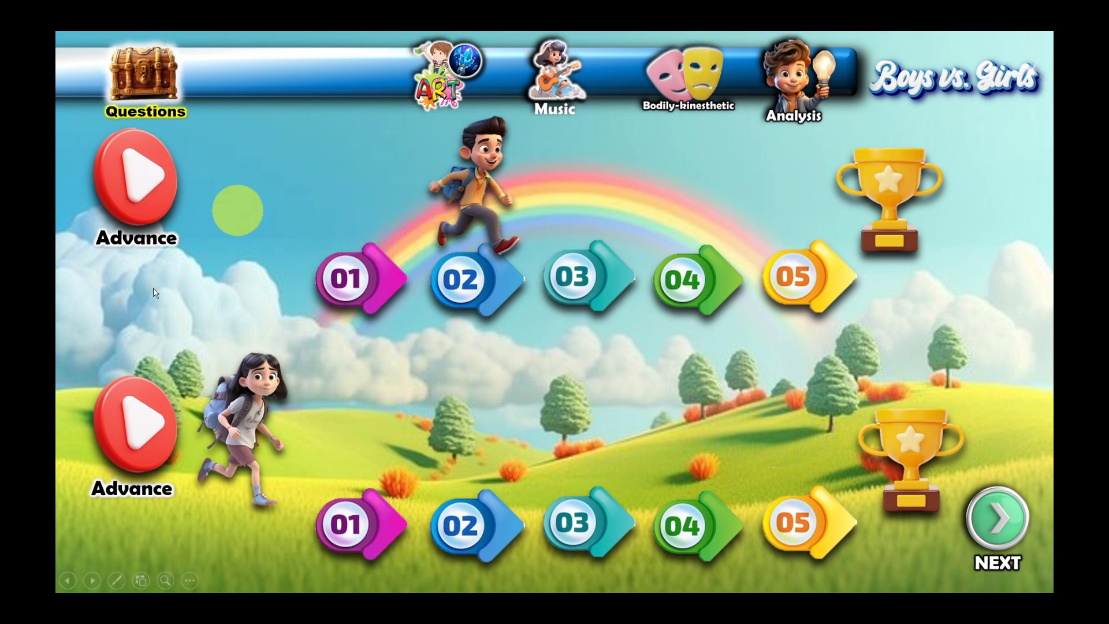
{"action": "left_click", "coordinate": [431, 73]}
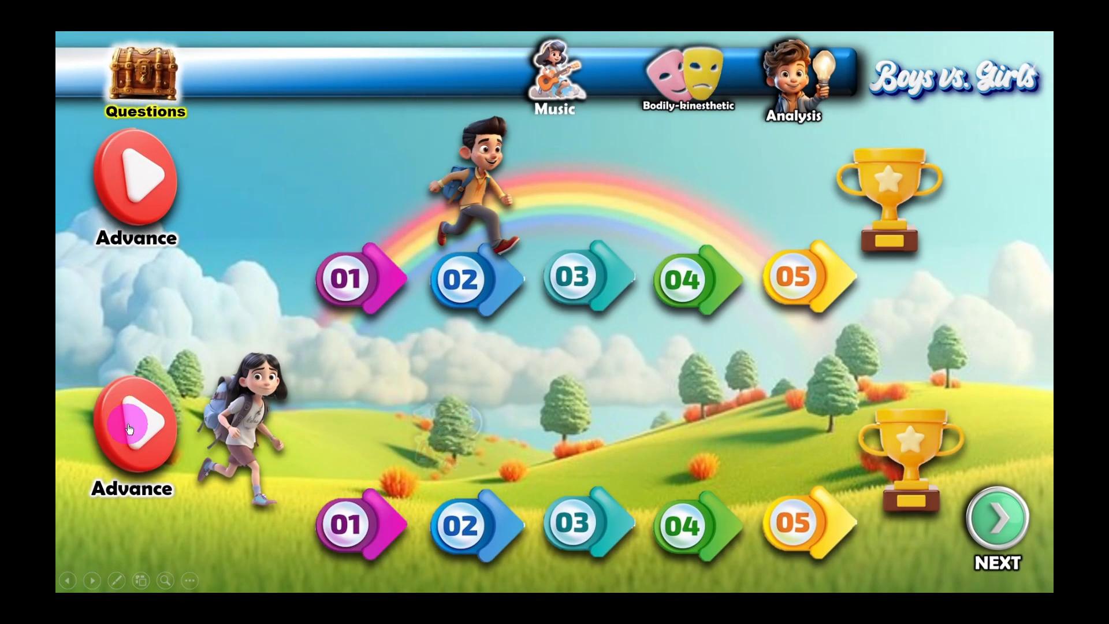
Move the girl to 01 and the boy to 03, then play the Bodily-kinesthetic activity.
{"action": "left_click", "coordinate": [128, 429]}
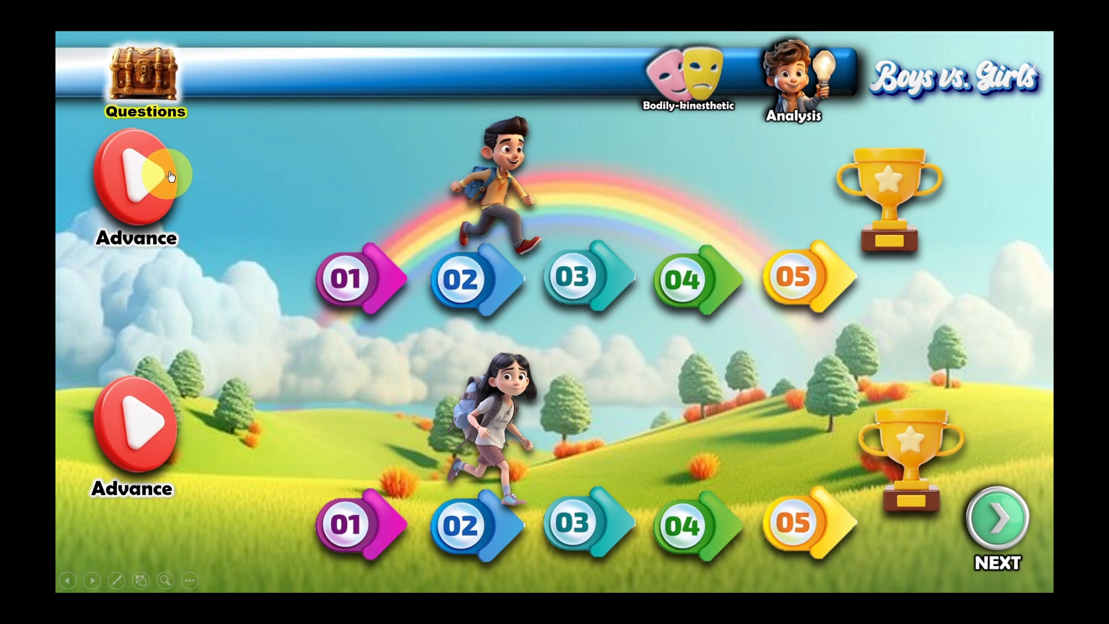
{"action": "left_click", "coordinate": [134, 185]}
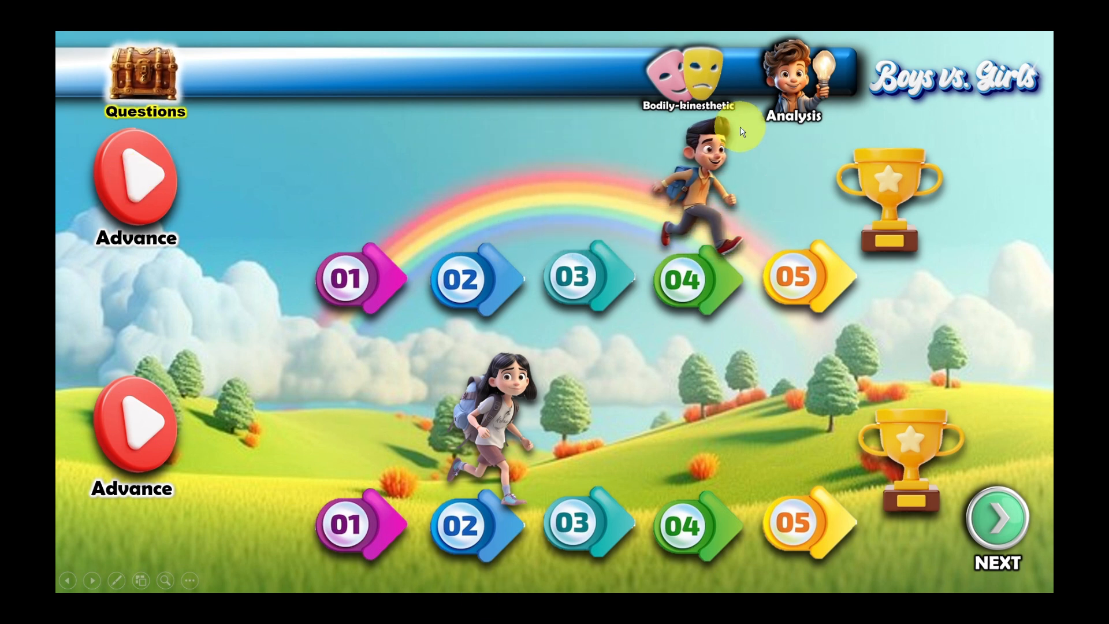
{"action": "left_click", "coordinate": [679, 83]}
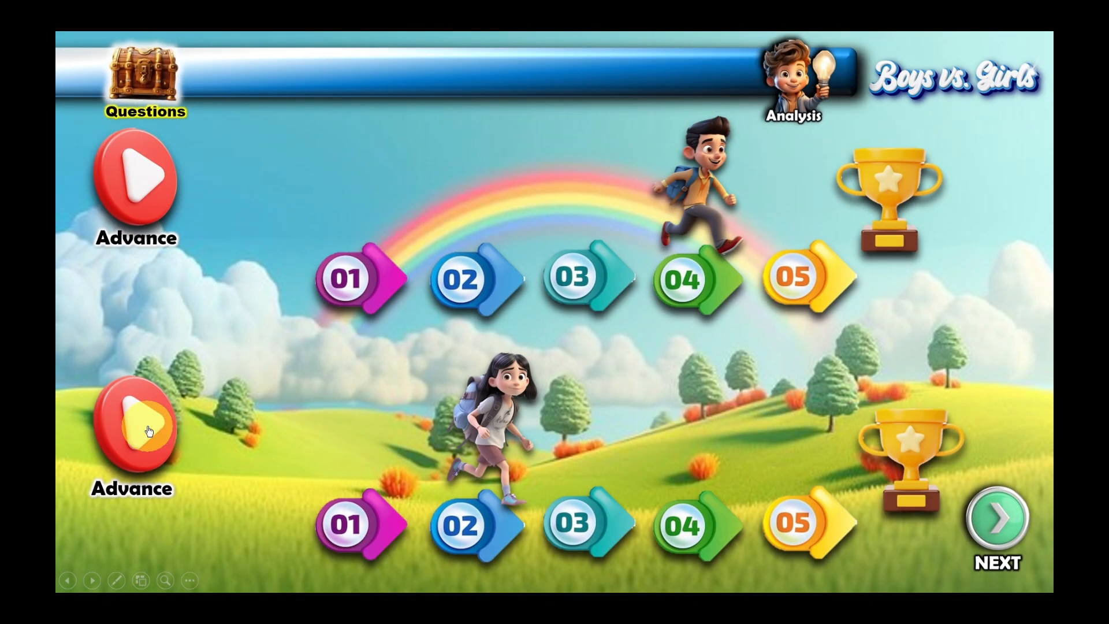
Advance the girl to 04 and the boy to 05, then end the slideshow via End Show.
{"action": "left_click", "coordinate": [148, 431]}
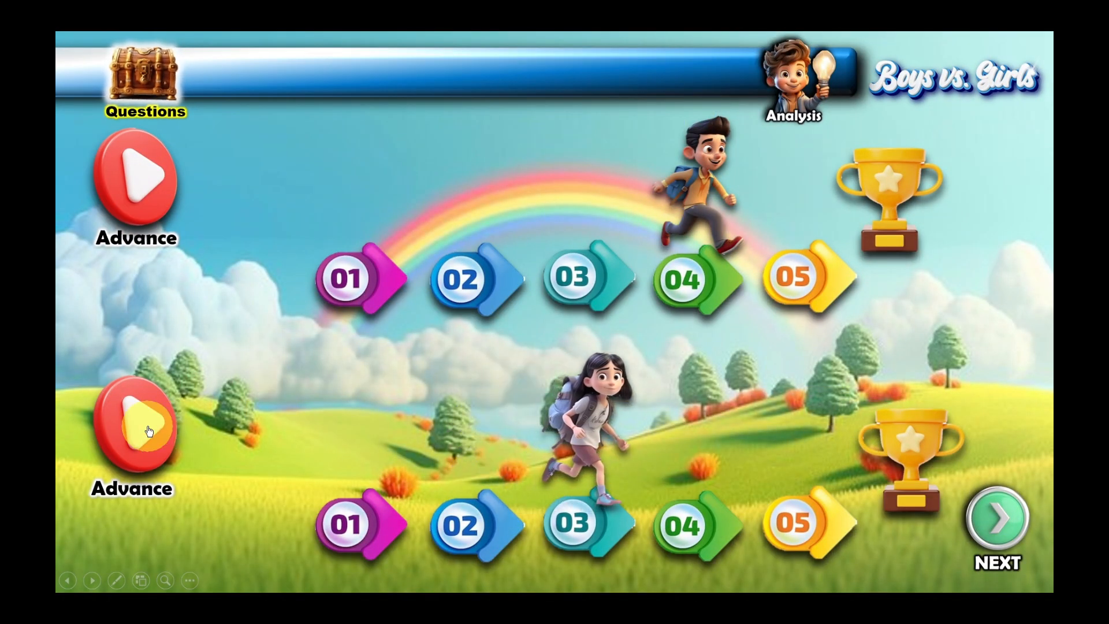
{"action": "left_click", "coordinate": [796, 107]}
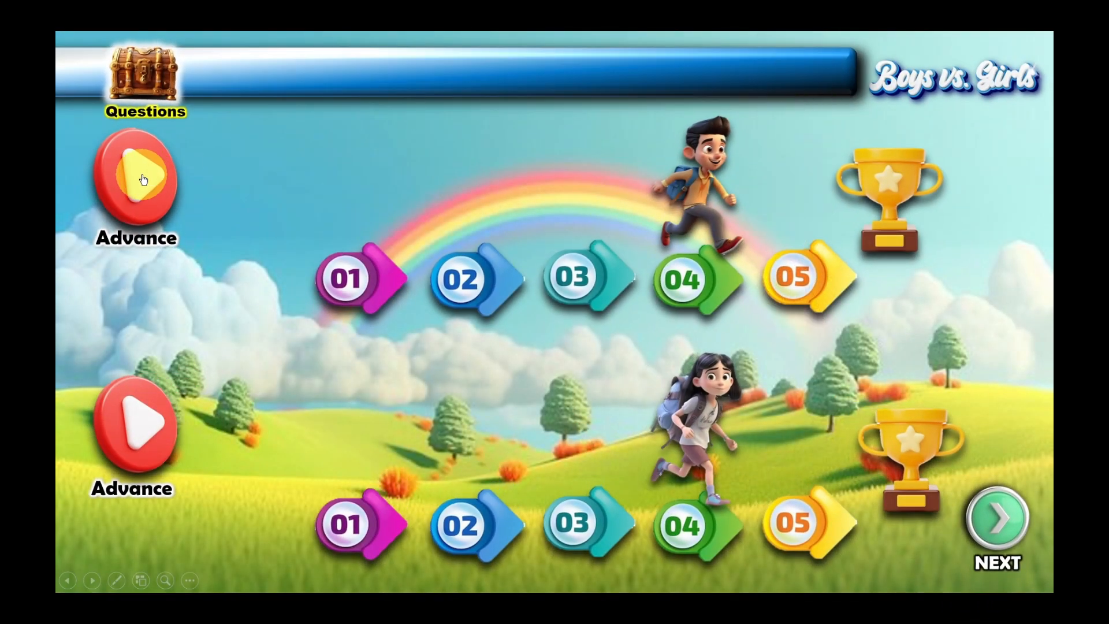
{"action": "left_click", "coordinate": [144, 180]}
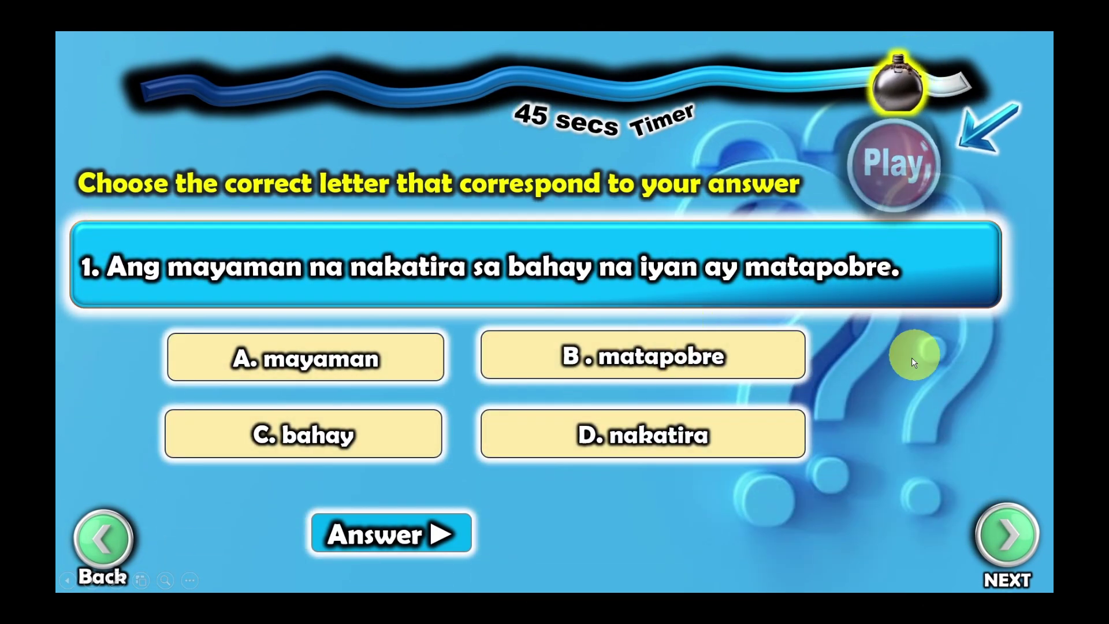
{"action": "right_click", "coordinate": [914, 361]}
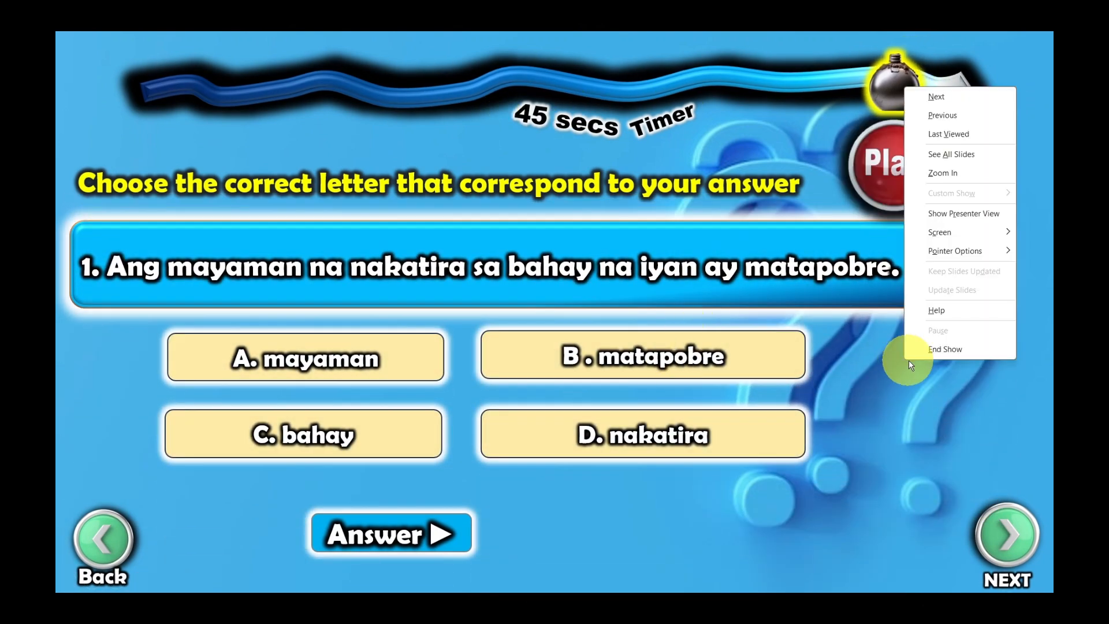
{"action": "left_click", "coordinate": [945, 349]}
{"action": "scroll", "coordinate": [205, 450], "scroll_direction": "down", "scroll_amount": 3}
{"action": "scroll", "coordinate": [165, 487], "scroll_direction": "down", "scroll_amount": 3}
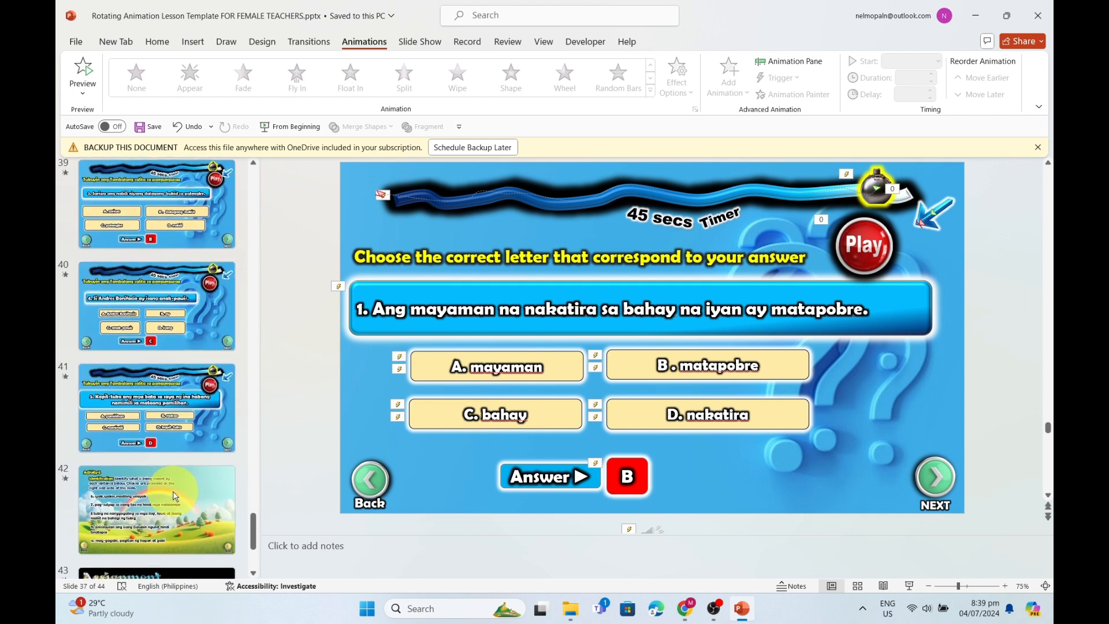
Inspect the overlapping title text boxes on slide 42 to check their animations.
{"action": "left_click", "coordinate": [163, 514]}
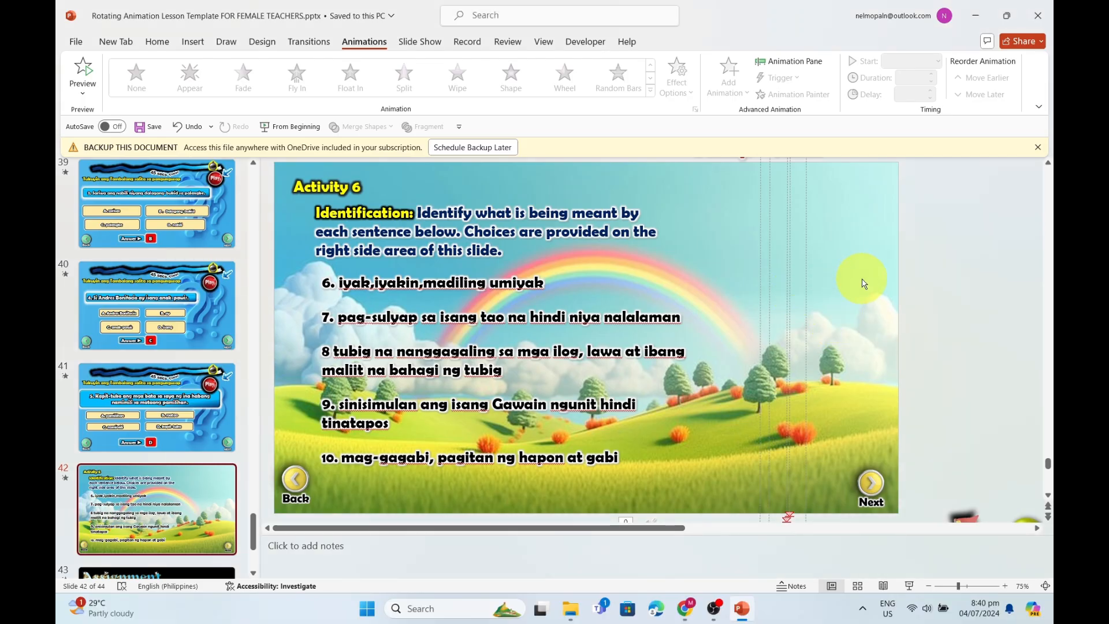
{"action": "scroll", "coordinate": [808, 302], "scroll_direction": "down", "scroll_amount": 2, "text": "ctrl"}
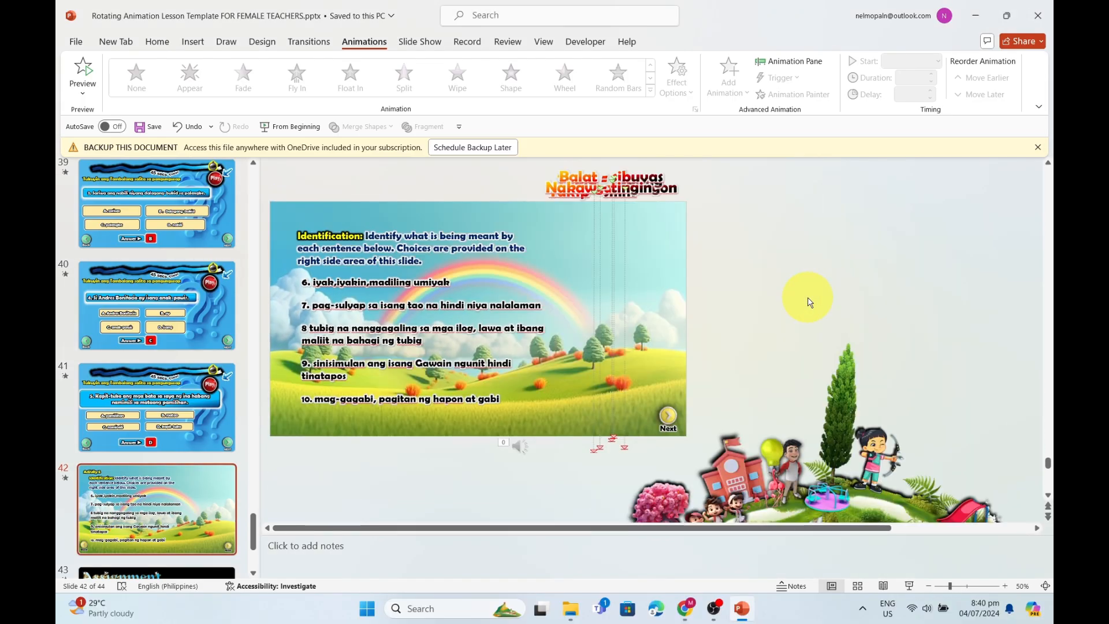
{"action": "left_click", "coordinate": [669, 187]}
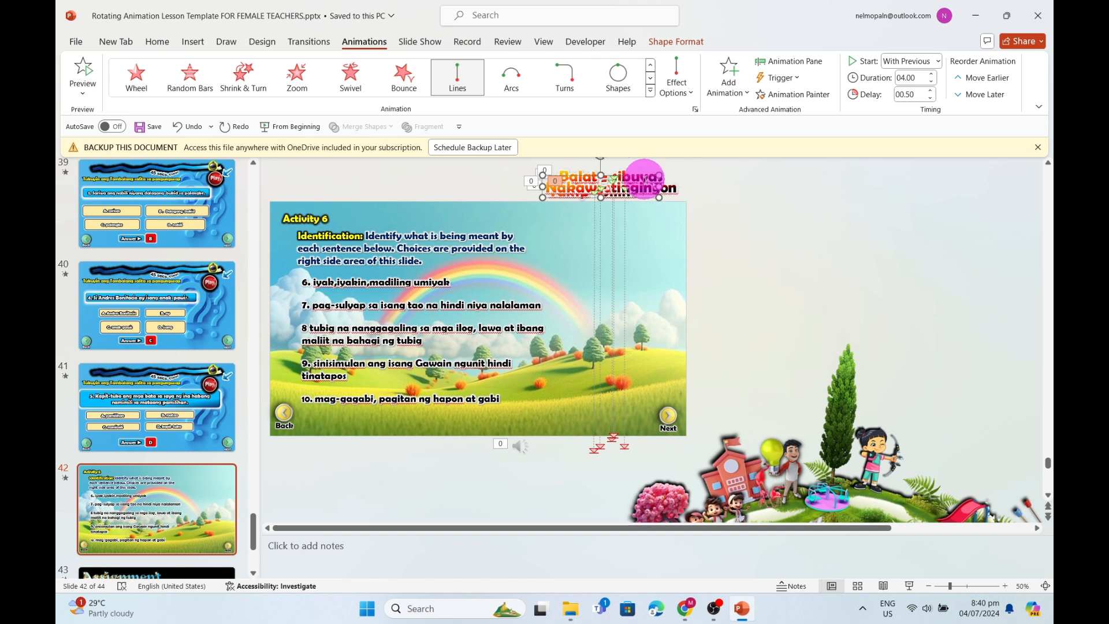
{"action": "left_click", "coordinate": [643, 179]}
{"action": "left_click", "coordinate": [657, 187]}
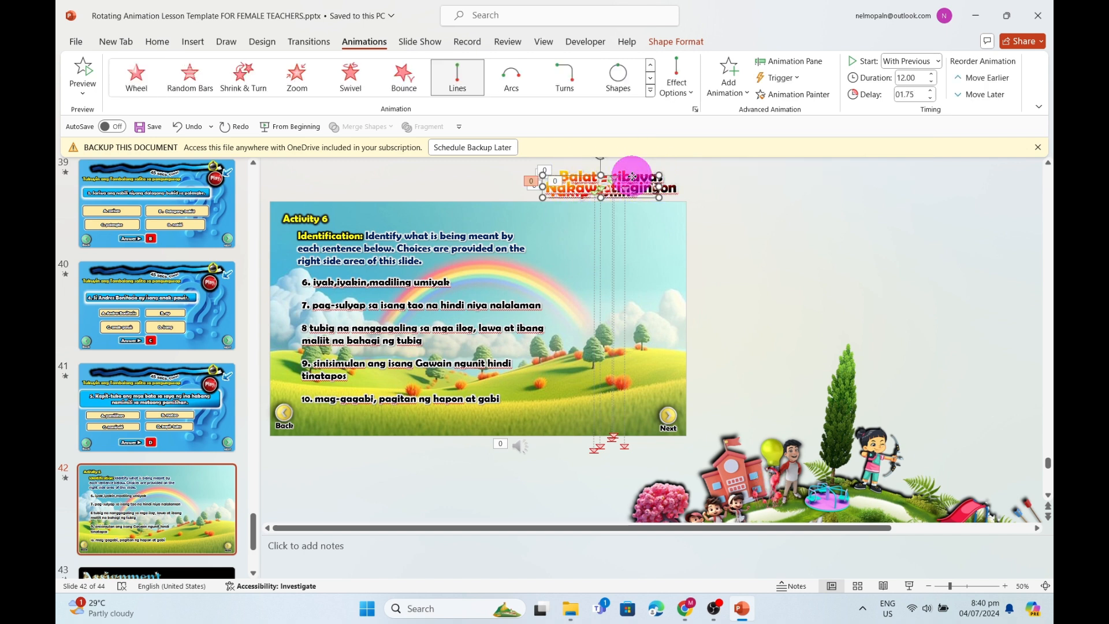
{"action": "left_click", "coordinate": [729, 208]}
{"action": "left_click", "coordinate": [621, 184]}
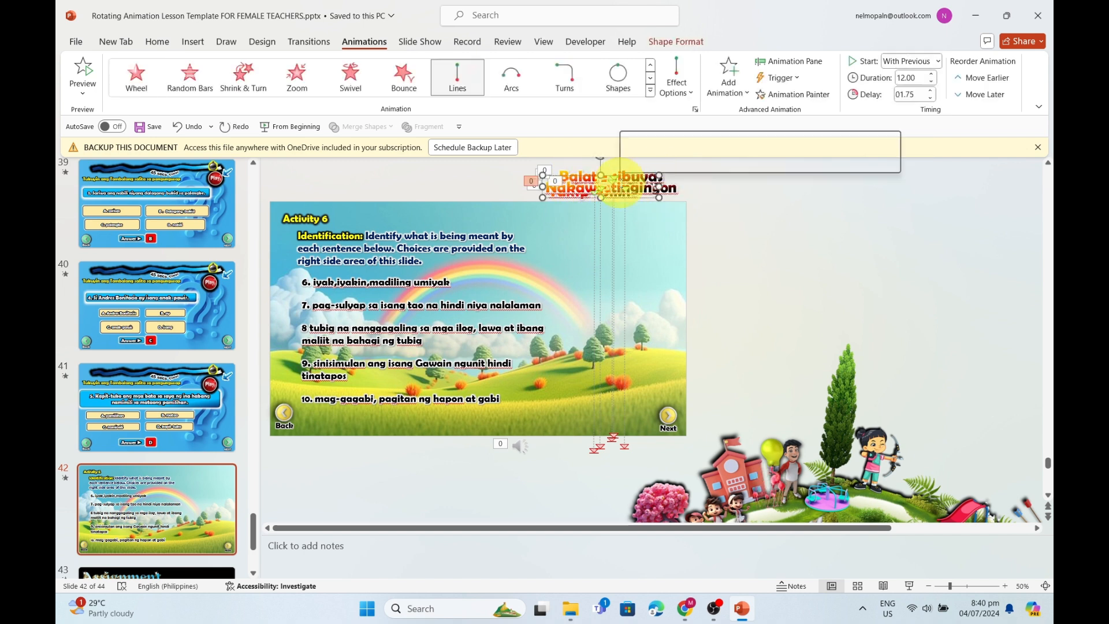
{"action": "left_click", "coordinate": [269, 456]}
{"action": "scroll", "coordinate": [179, 519], "scroll_direction": "down", "scroll_amount": 1}
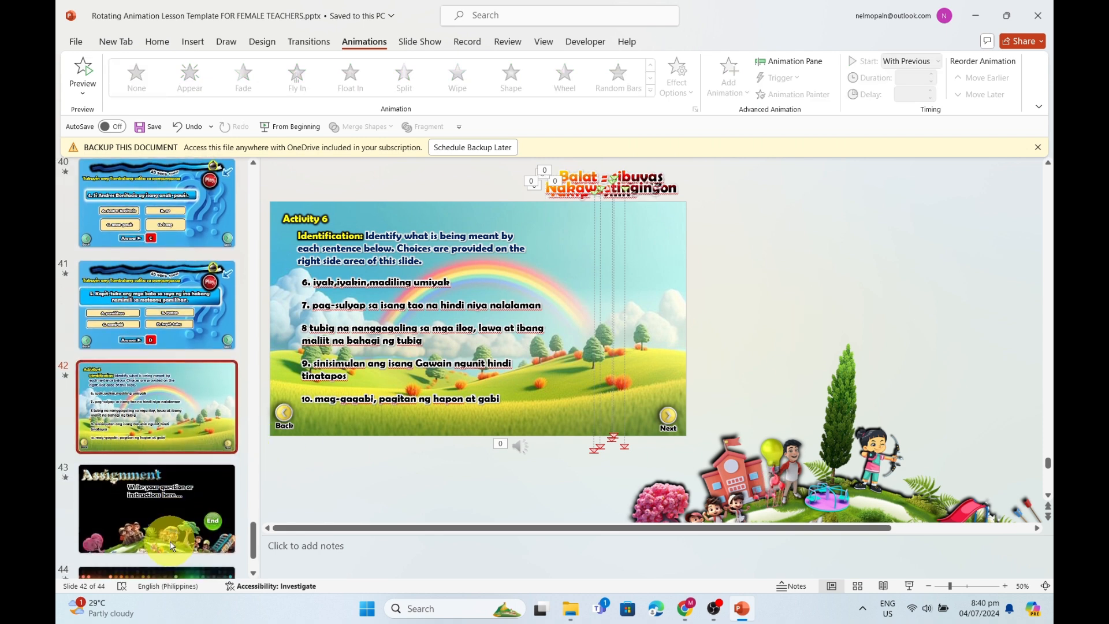
Move on to the Assignment slide 43 and the final Thank You slide 44.
{"action": "left_click", "coordinate": [171, 544]}
{"action": "scroll", "coordinate": [625, 332], "scroll_direction": "up", "scroll_amount": 1, "text": "ctrl"}
{"action": "scroll", "coordinate": [625, 332], "scroll_direction": "up", "scroll_amount": 1, "text": "ctrl"}
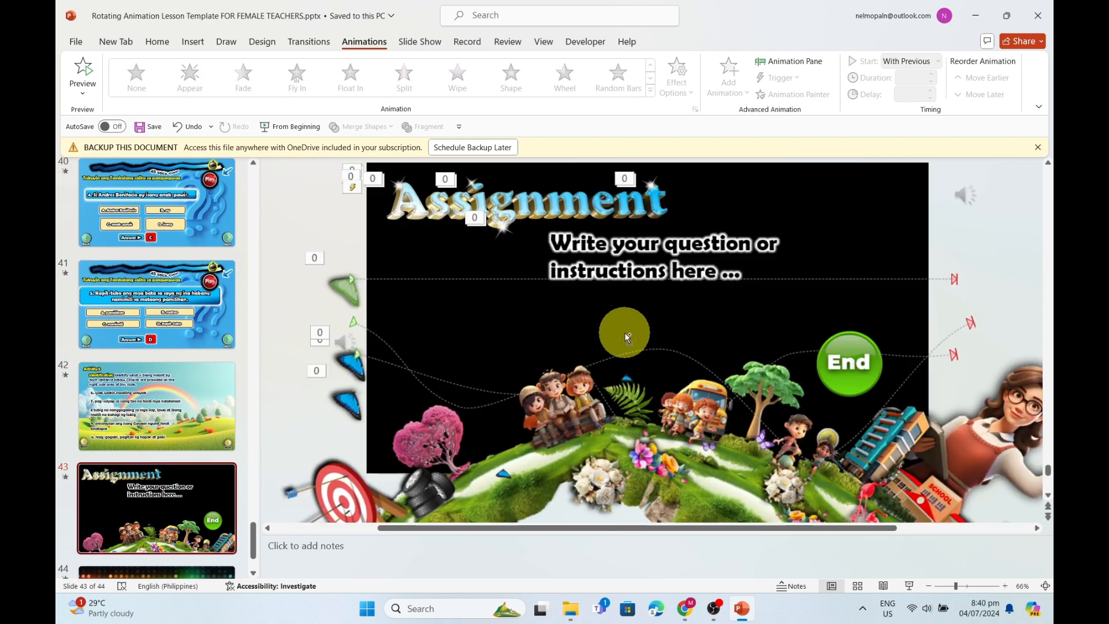
{"action": "scroll", "coordinate": [148, 526], "scroll_direction": "down", "scroll_amount": 1}
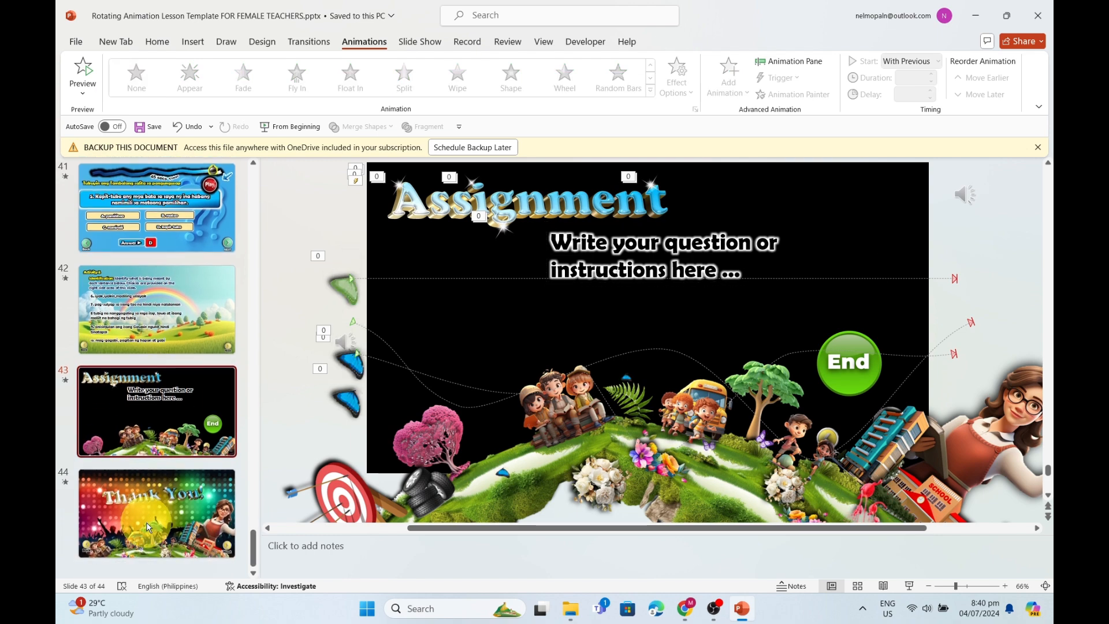
{"action": "left_click", "coordinate": [147, 526]}
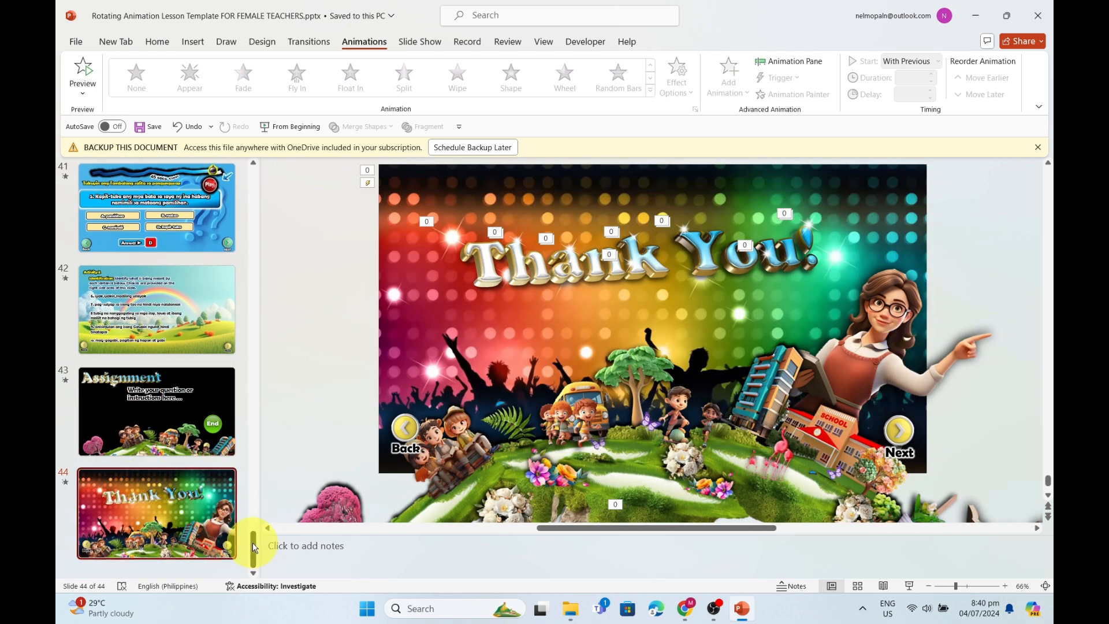
{"action": "left_click_drag", "start_coordinate": [253, 546], "coordinate": [276, 179]}
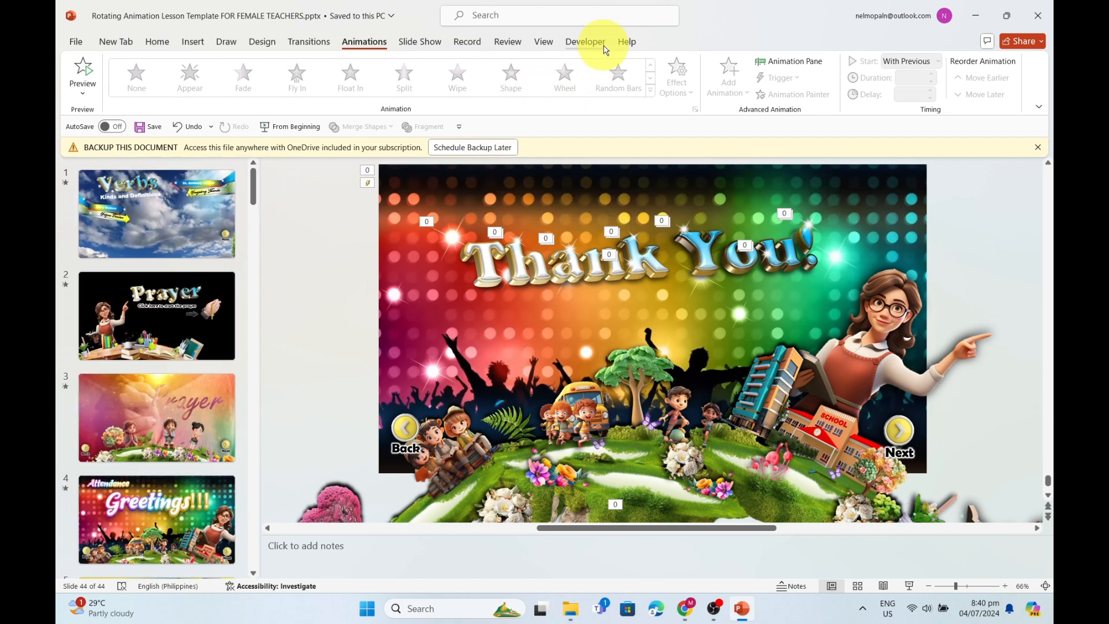
View the Developer ribbon, then go to the File start page.
{"action": "left_click", "coordinate": [596, 44]}
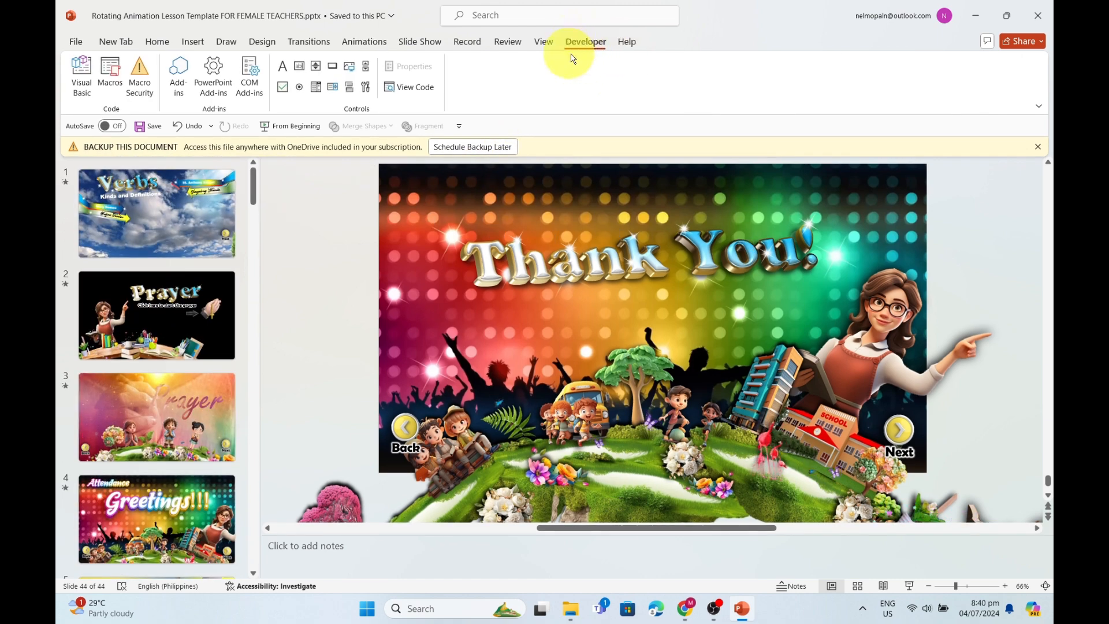
{"action": "left_click", "coordinate": [76, 42]}
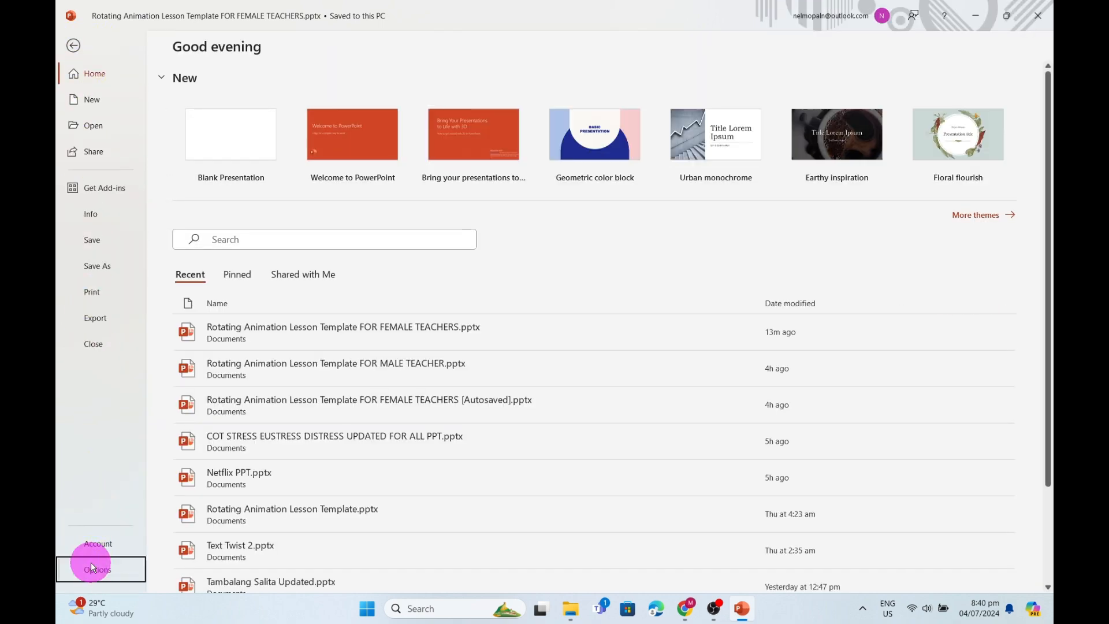